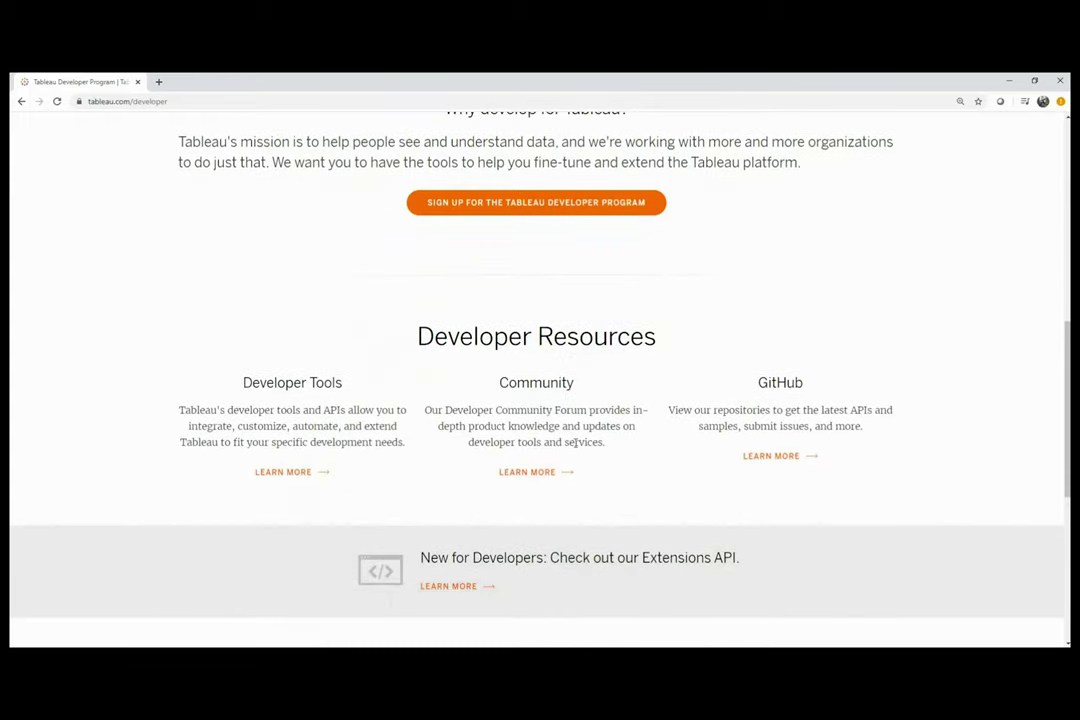
pyautogui.scroll(-6, 575, 445)
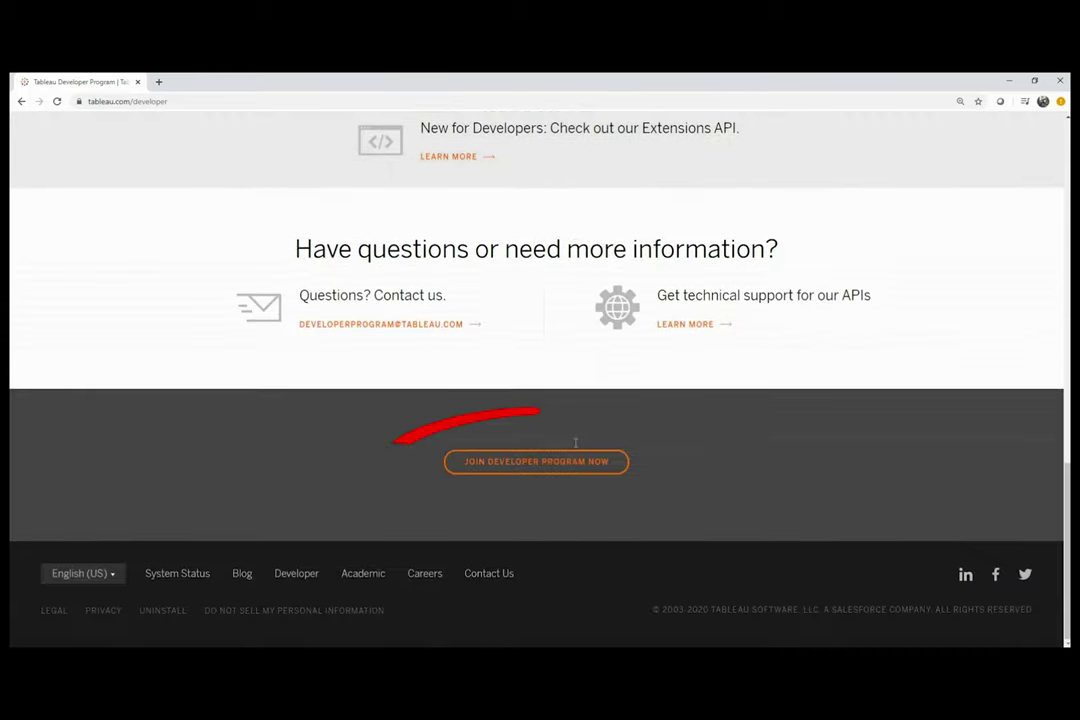
# Join the Tableau Developer Program and go to the Get a Tableau Online Developer Site page.
pyautogui.click(571, 463)
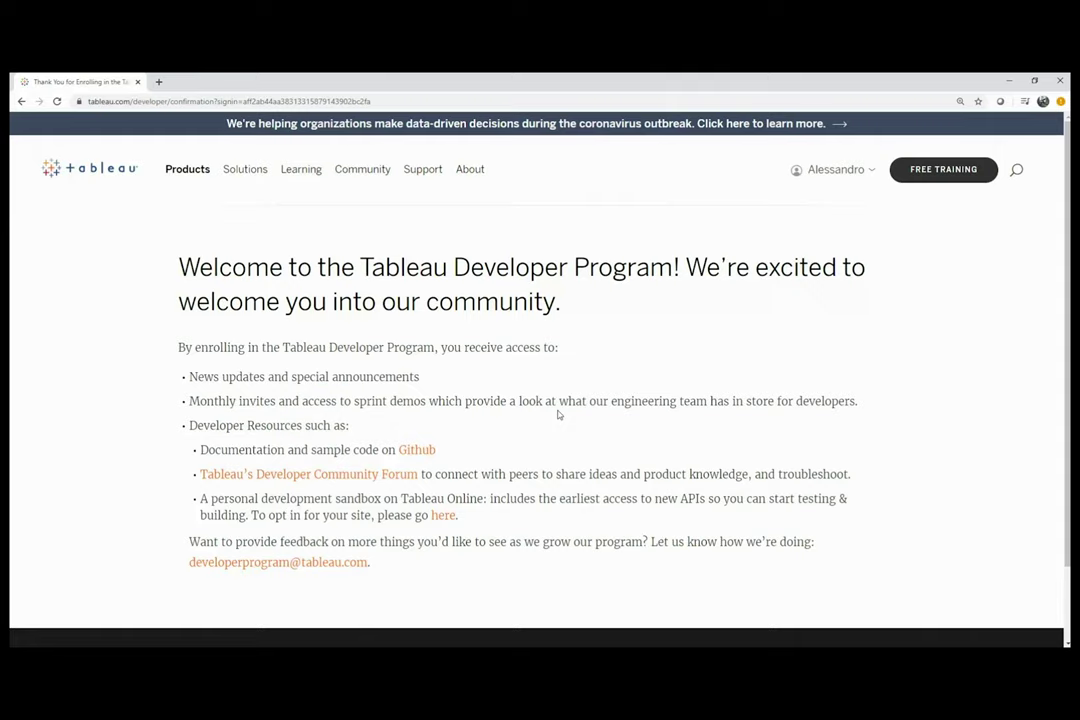
pyautogui.scroll(-1, 558, 413)
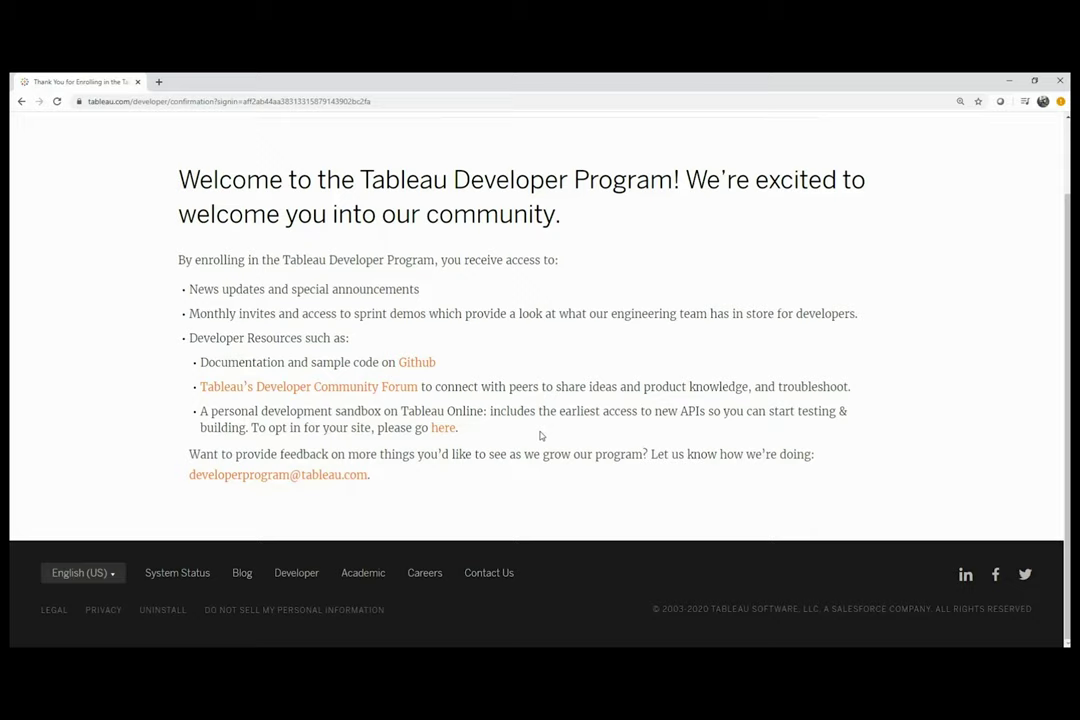
pyautogui.click(446, 429)
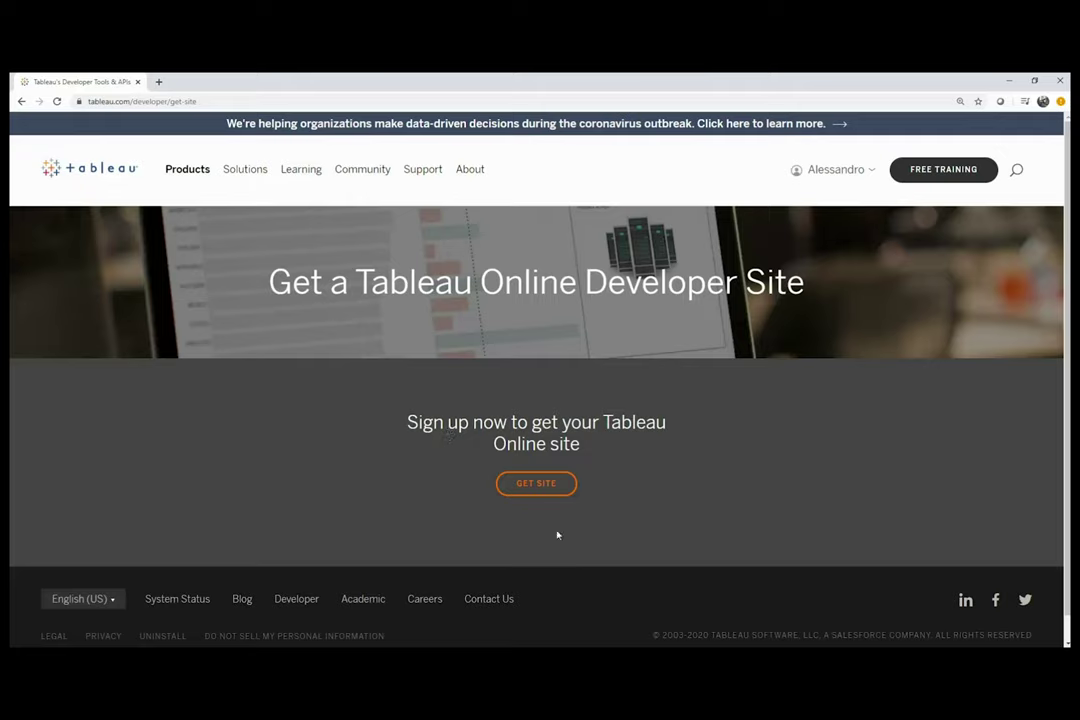
# Request a Tableau Online developer site with GET SITE and review the confirmation page.
pyautogui.click(546, 487)
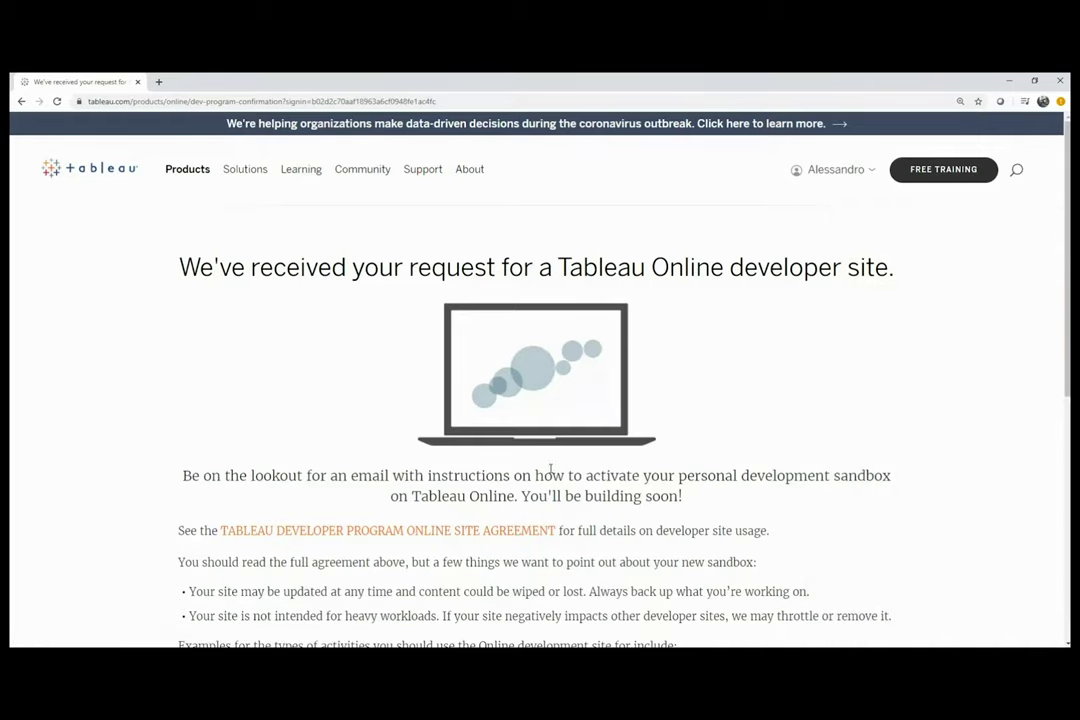
pyautogui.scroll(-2, 550, 467)
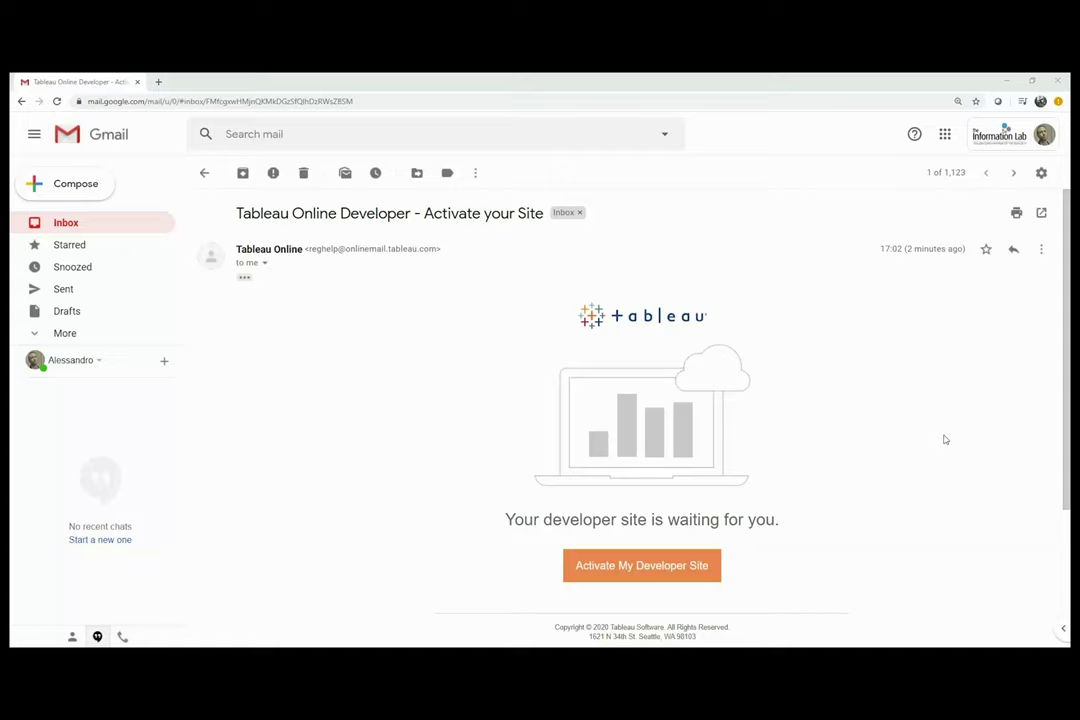
# Activate the developer site from the email link, naming it Dev-site and accepting the agreement.
pyautogui.scroll(-1, 943, 443)
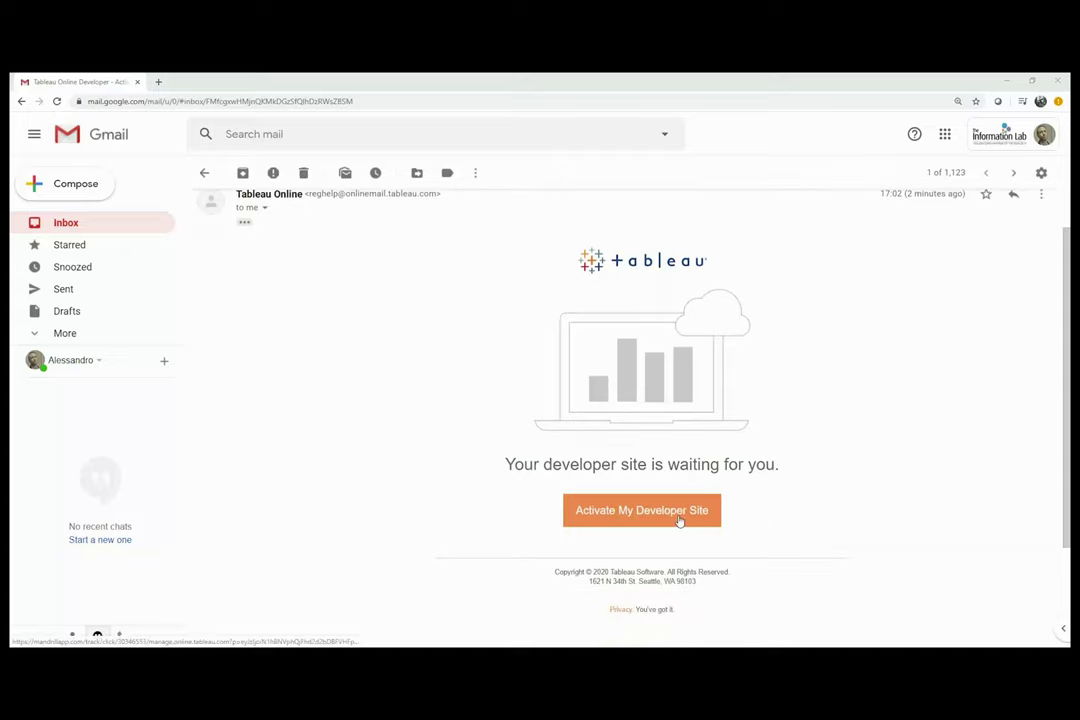
pyautogui.click(678, 516)
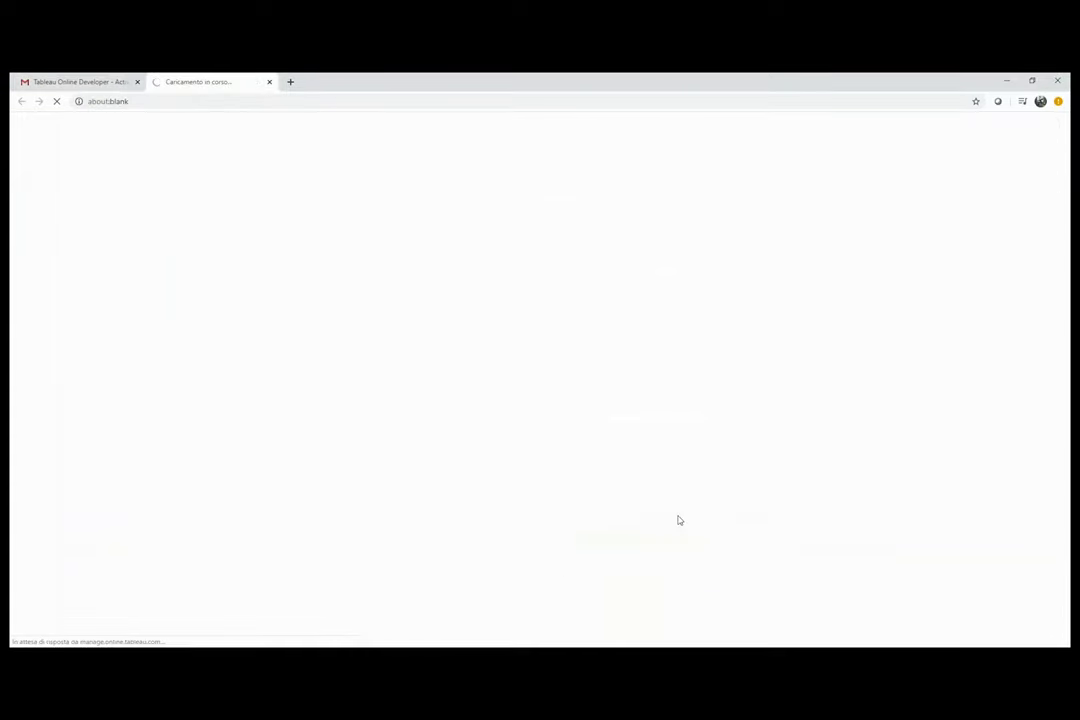
pyautogui.click(476, 336)
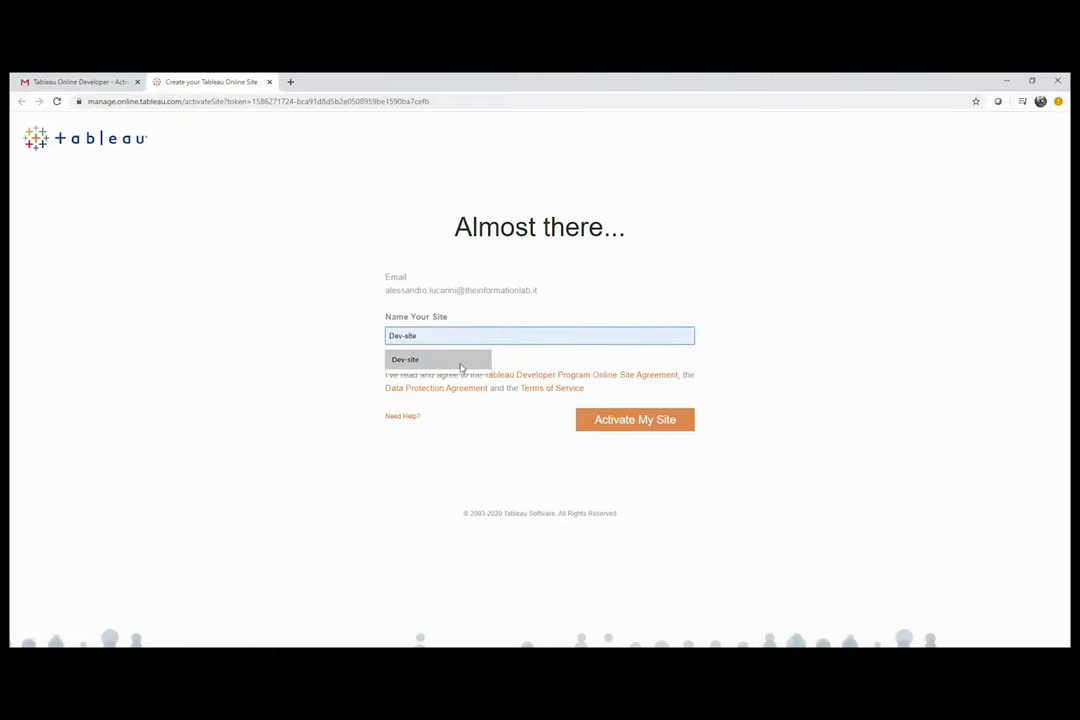
pyautogui.click(460, 366)
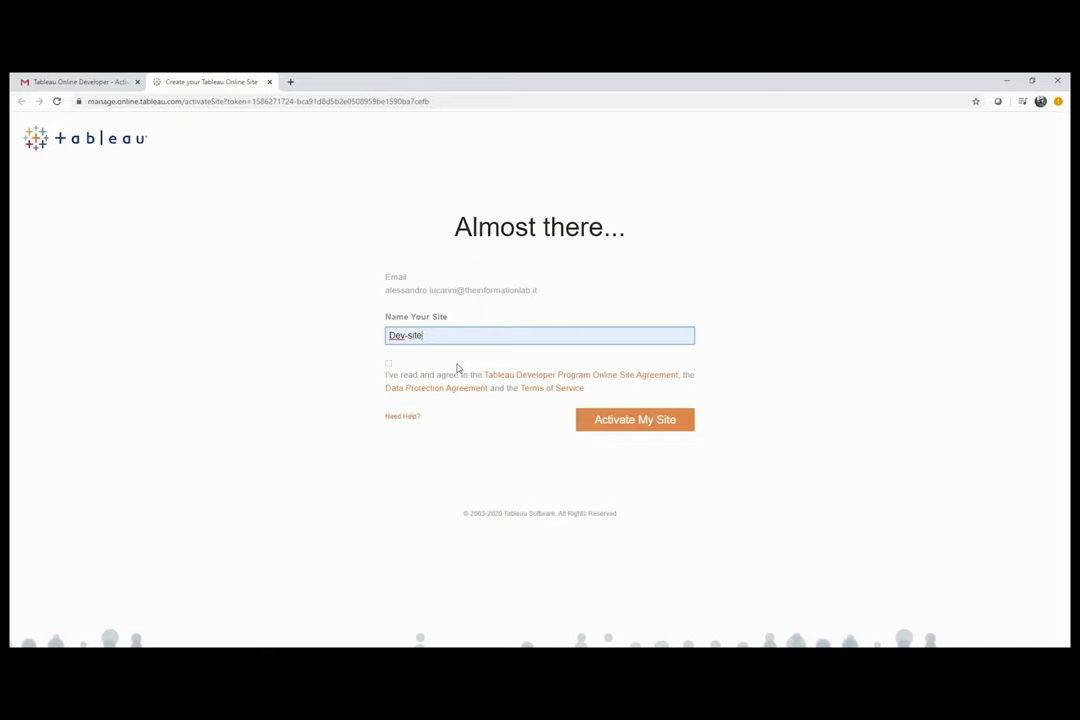
pyautogui.click(388, 364)
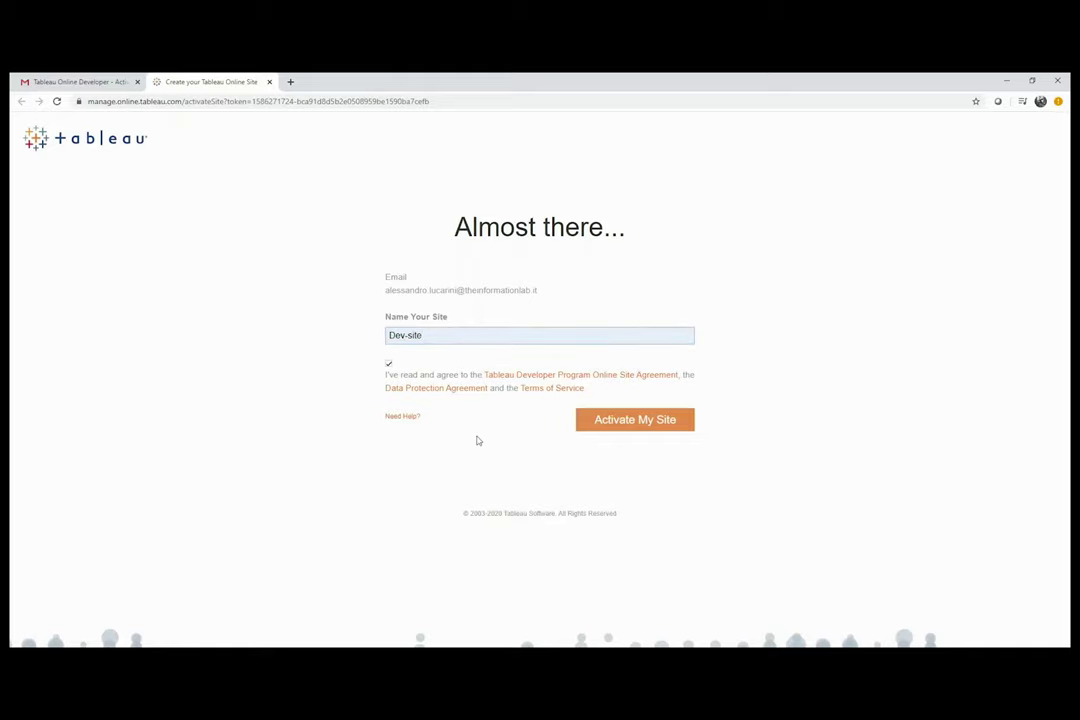
pyautogui.click(657, 425)
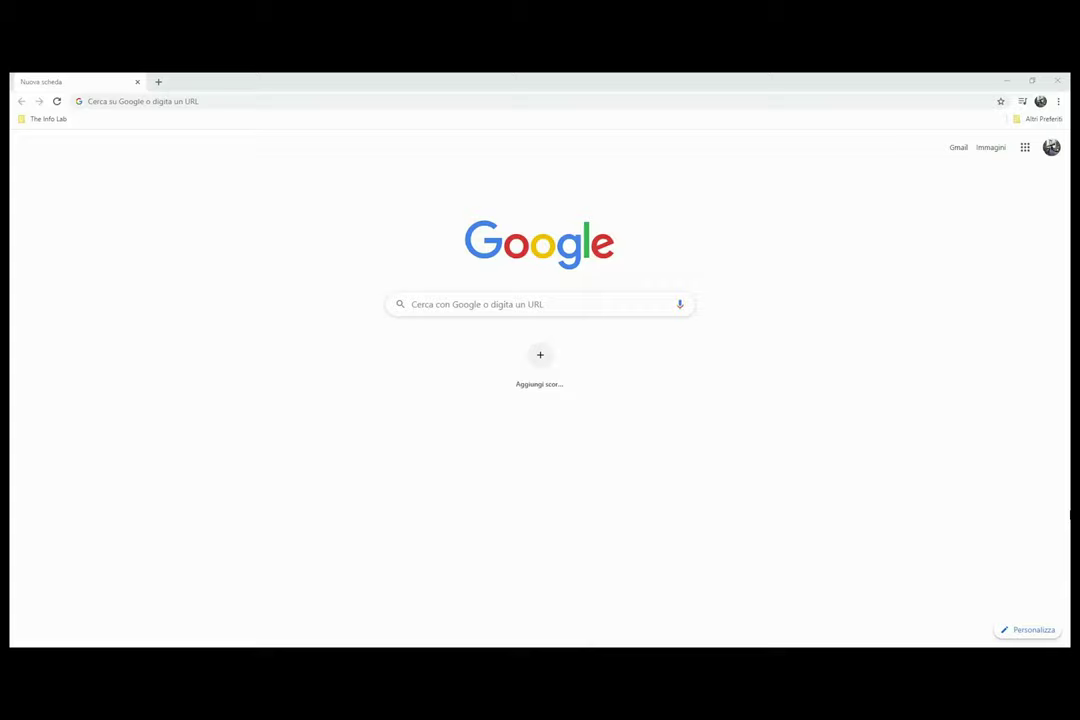
# Load the Tableau Online sign-in page at sso.online.tableau.com in Chrome.
pyautogui.click(205, 99)
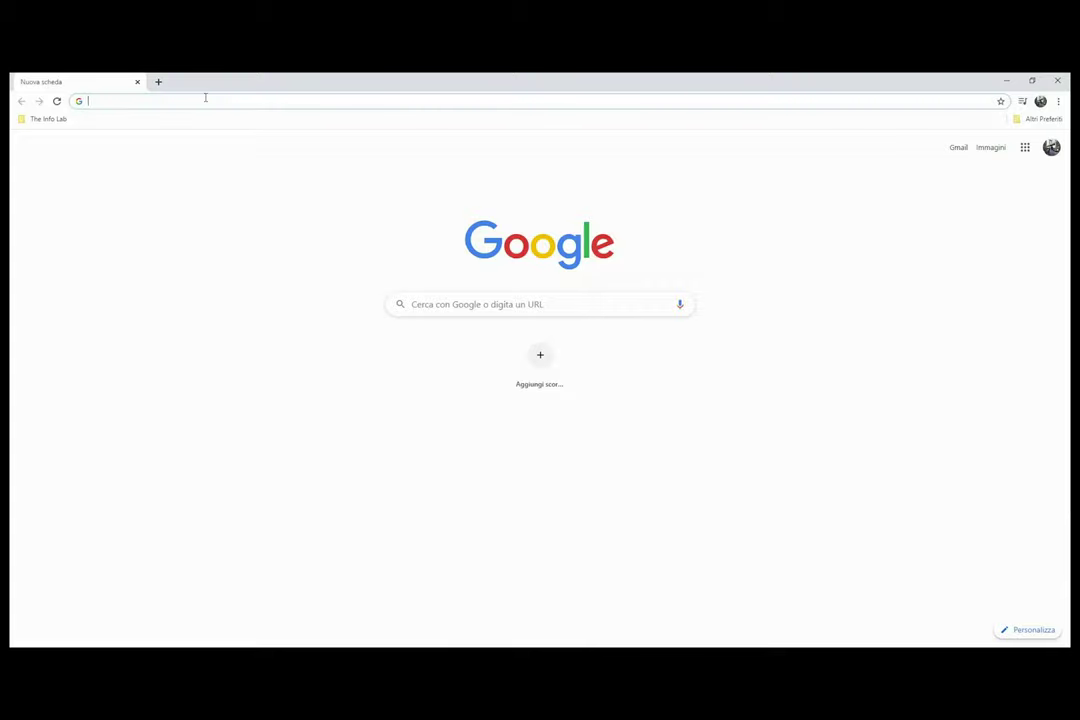
pyautogui.write('sso')
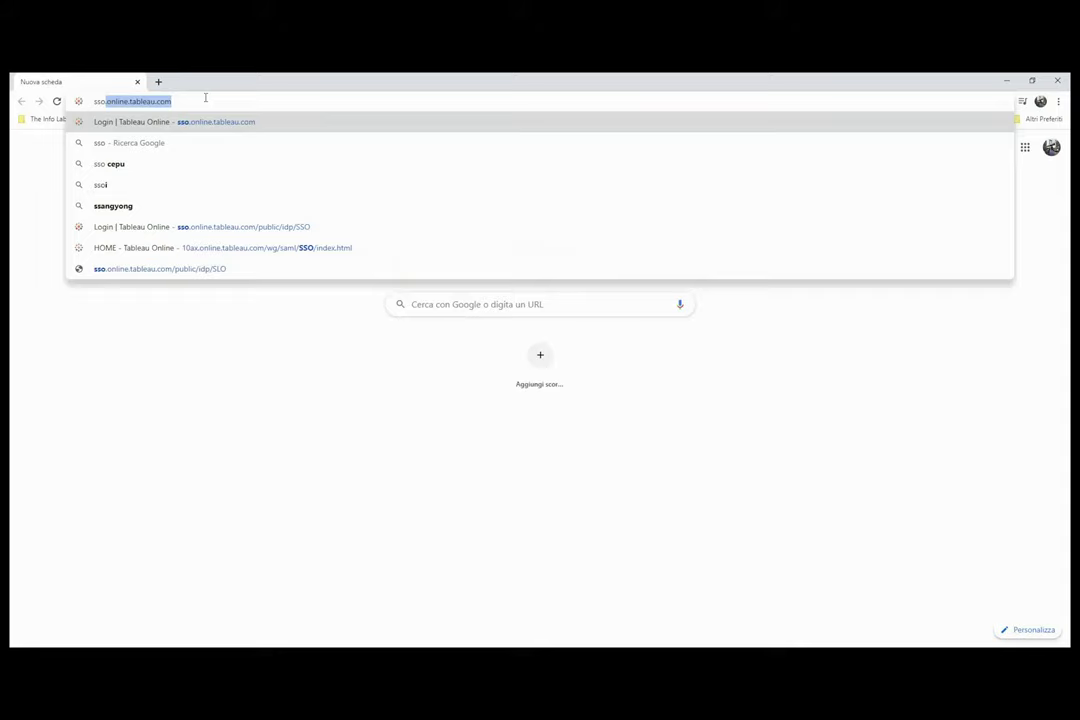
pyautogui.write('.online.tableau.com')
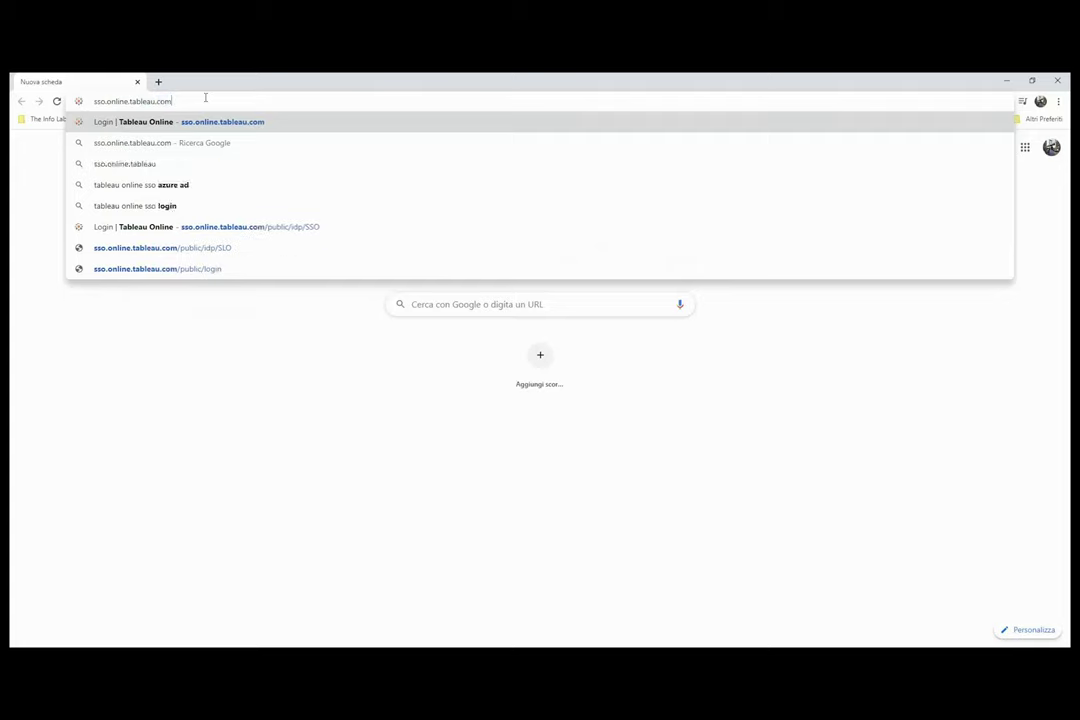
pyautogui.press('Return')
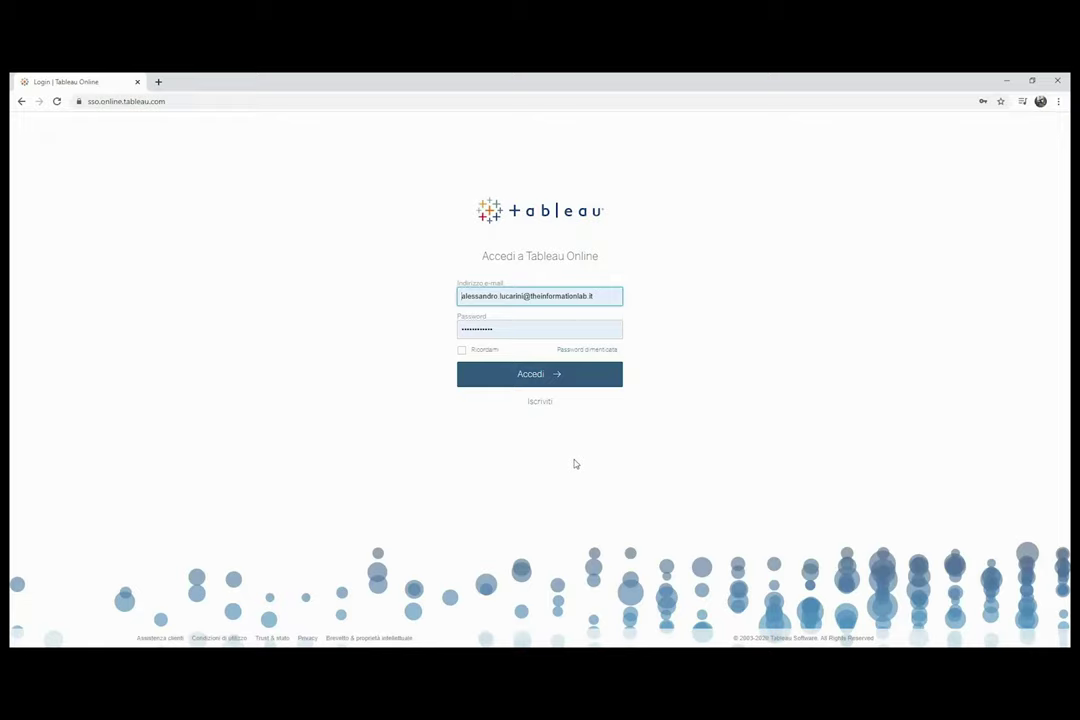
# Sign in with Accedi and open the Esplora page listing the site's projects.
pyautogui.click(545, 376)
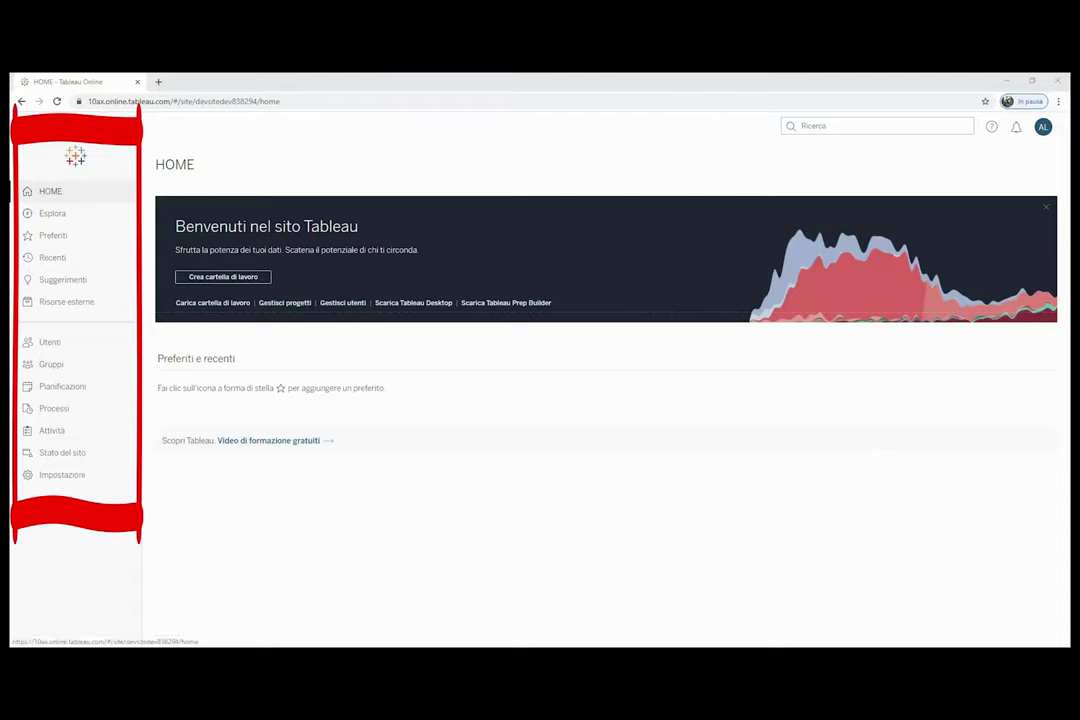
pyautogui.click(52, 215)
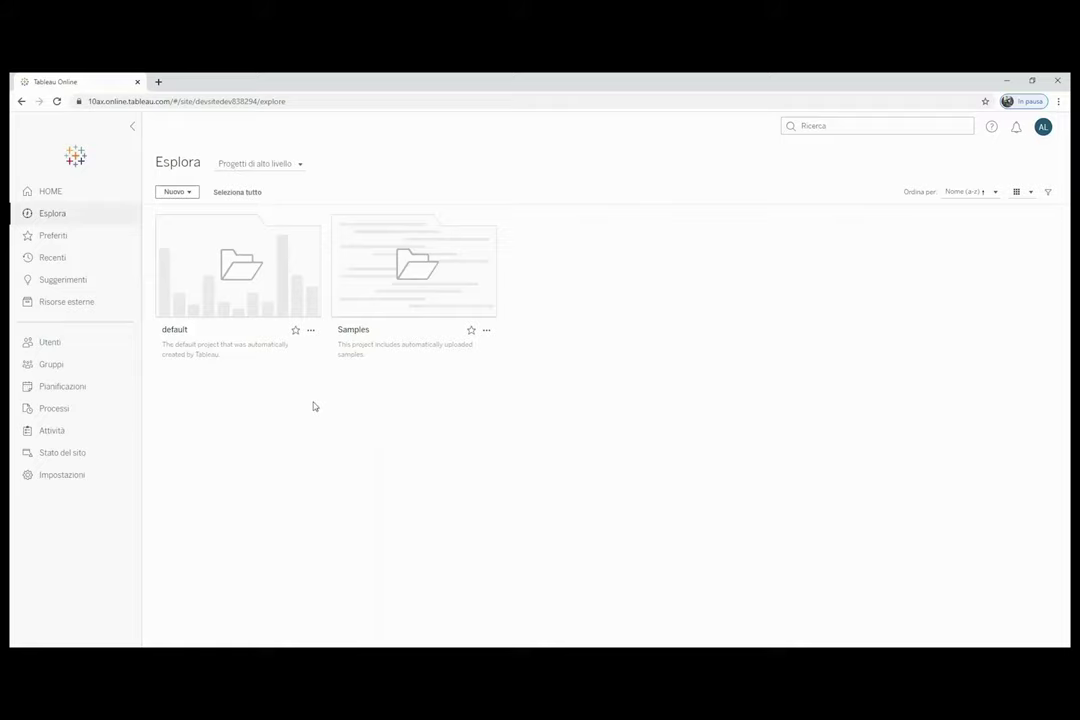
# Create a new project named Immatricolazioni from Nuovo > Progetto and open it.
pyautogui.click(189, 193)
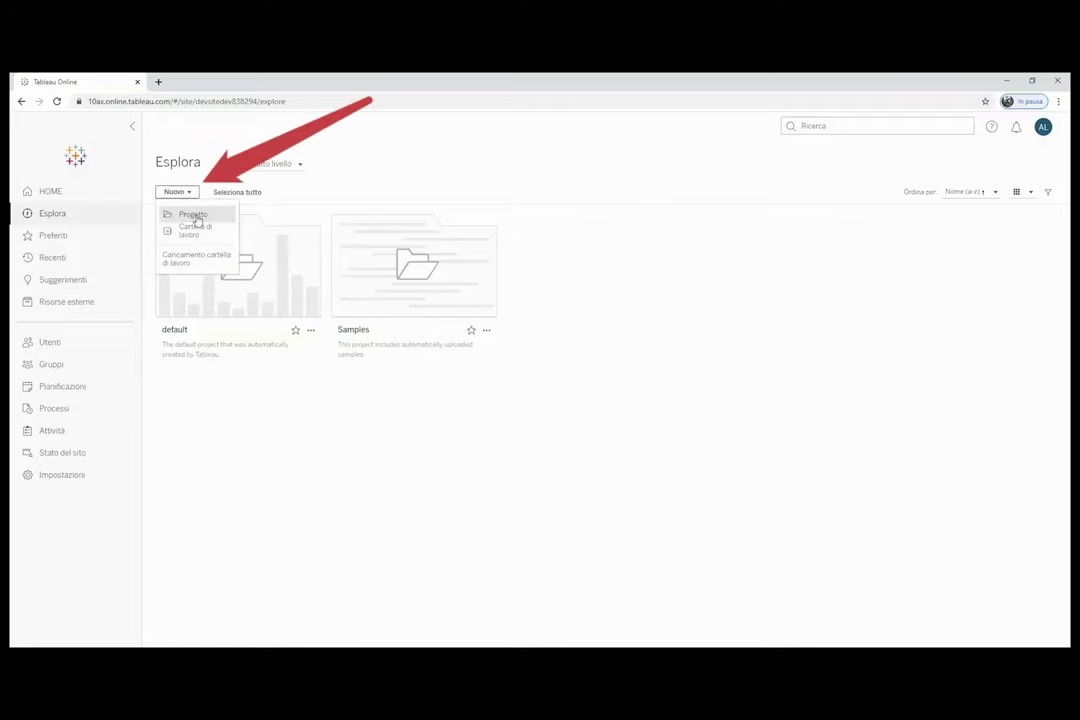
pyautogui.click(195, 215)
pyautogui.click(451, 220)
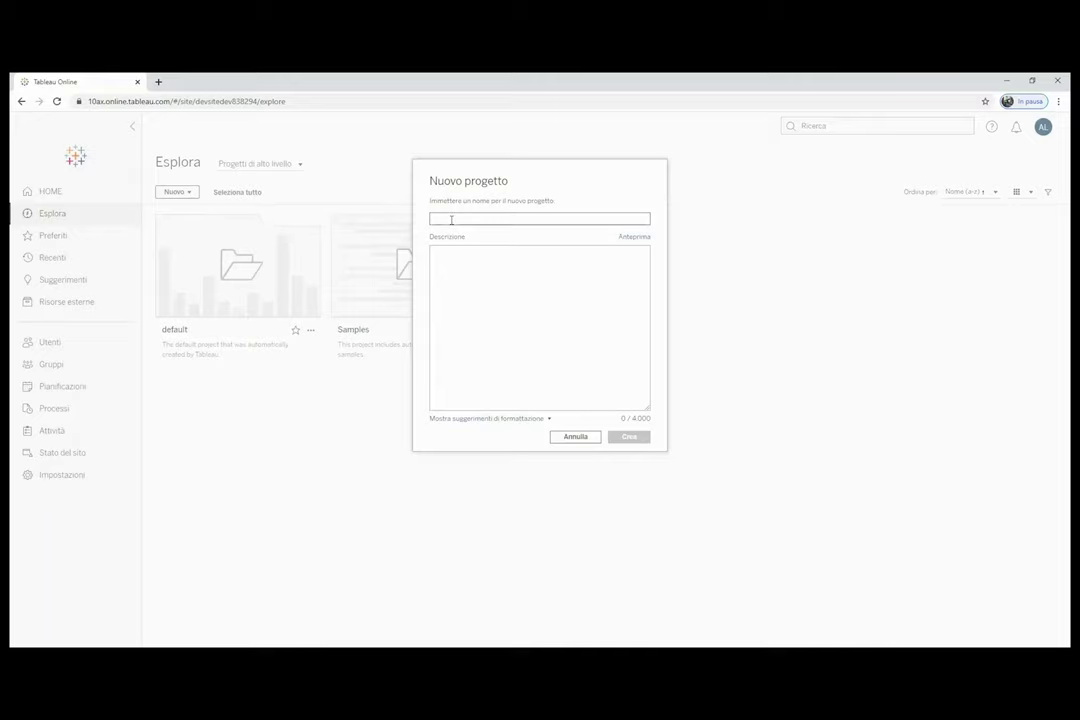
pyautogui.write('Immobili')
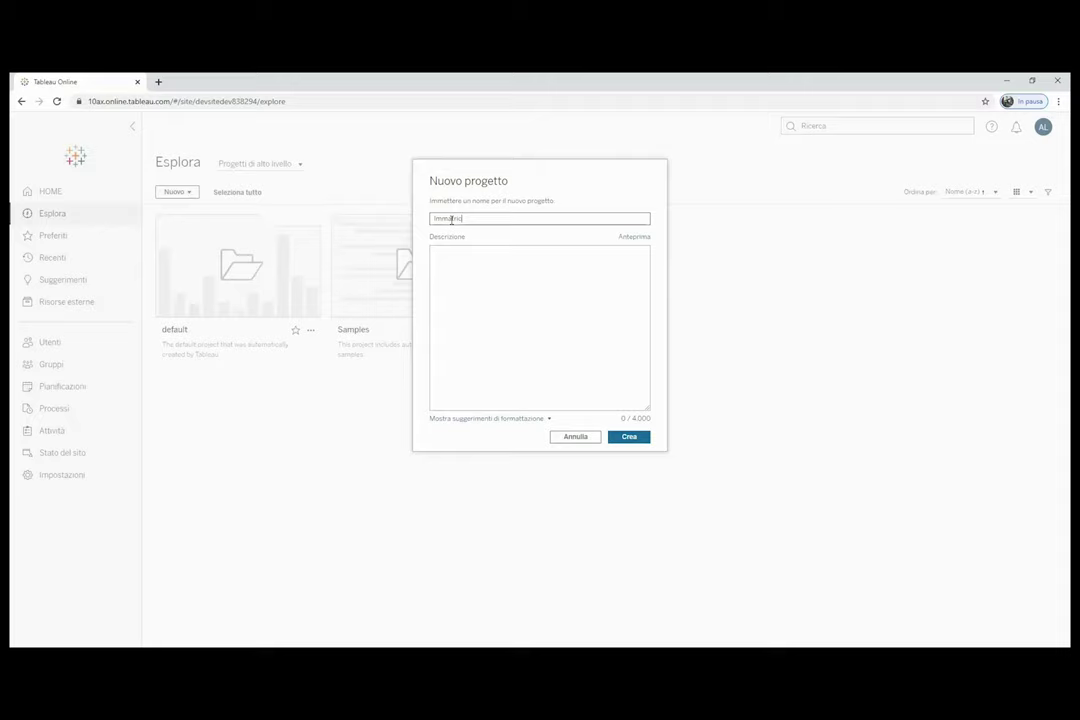
pyautogui.write('zzazioni')
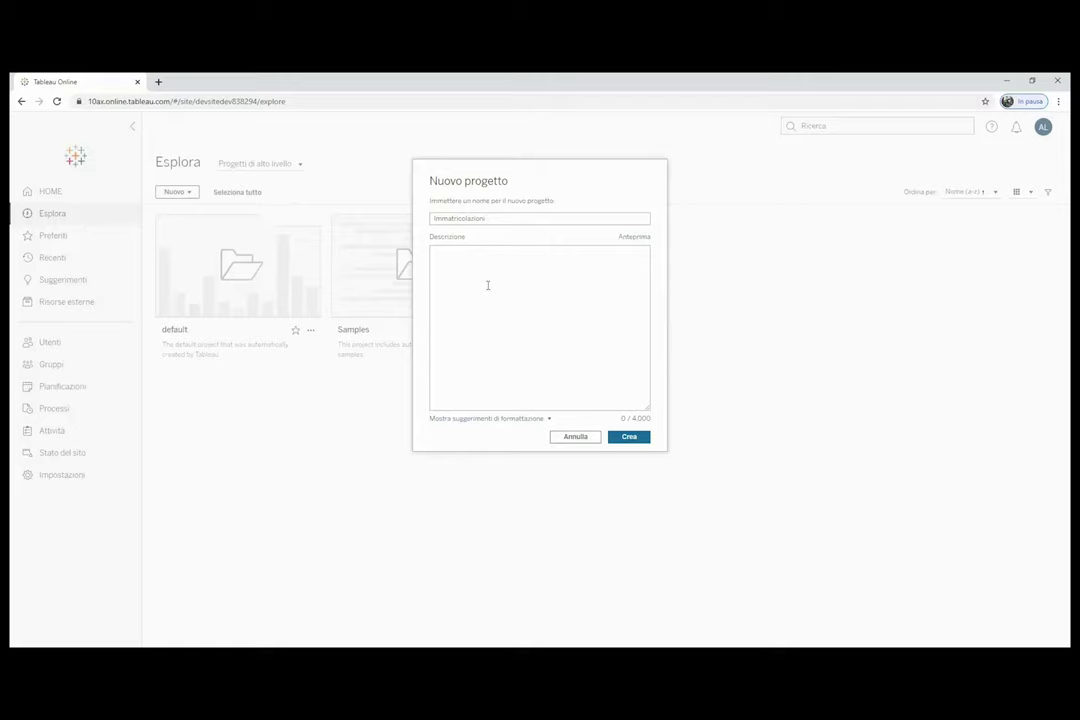
pyautogui.click(627, 438)
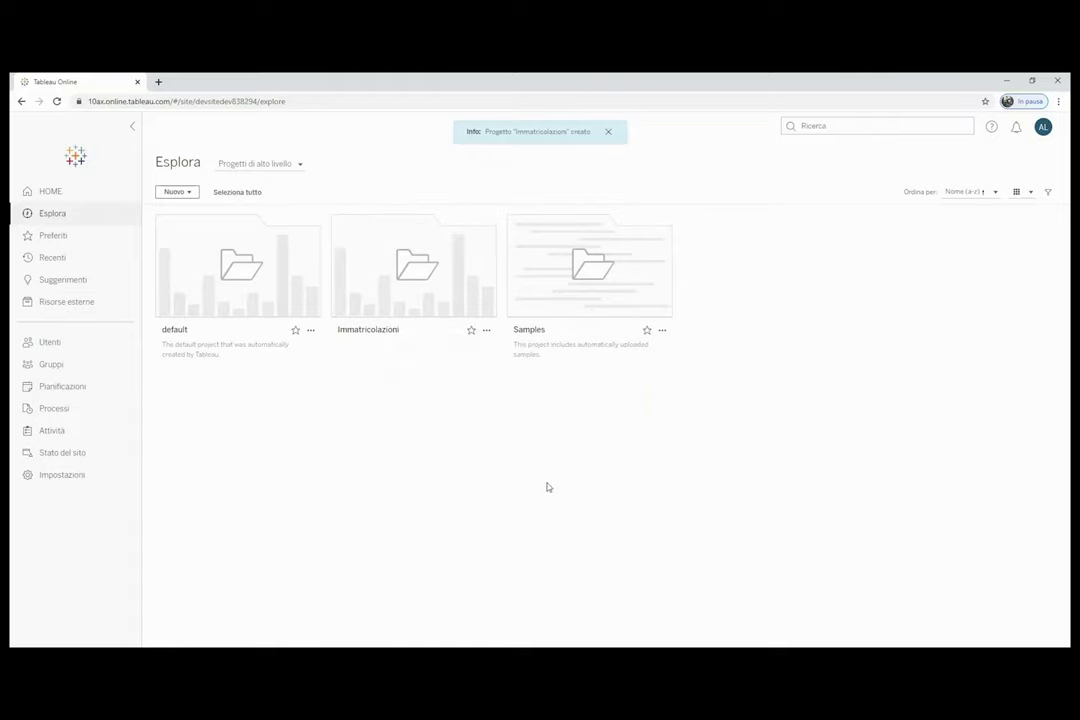
pyautogui.click(429, 286)
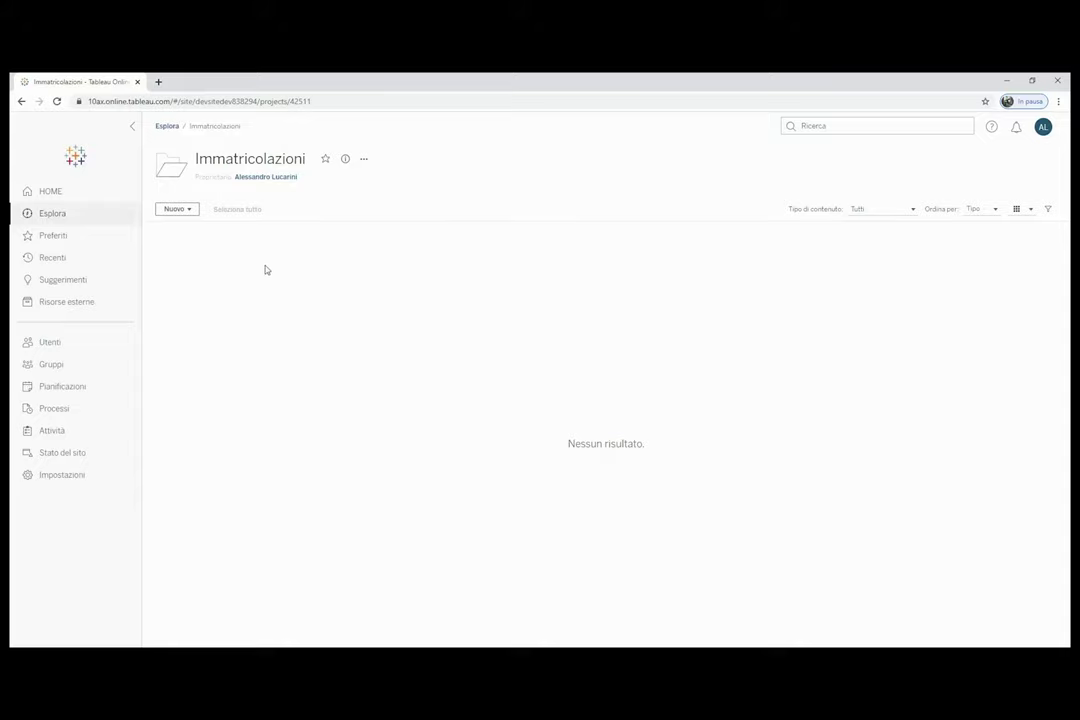
# Glance at the Nuovo menu without choosing anything, then return to the site's HOME page.
pyautogui.click(189, 210)
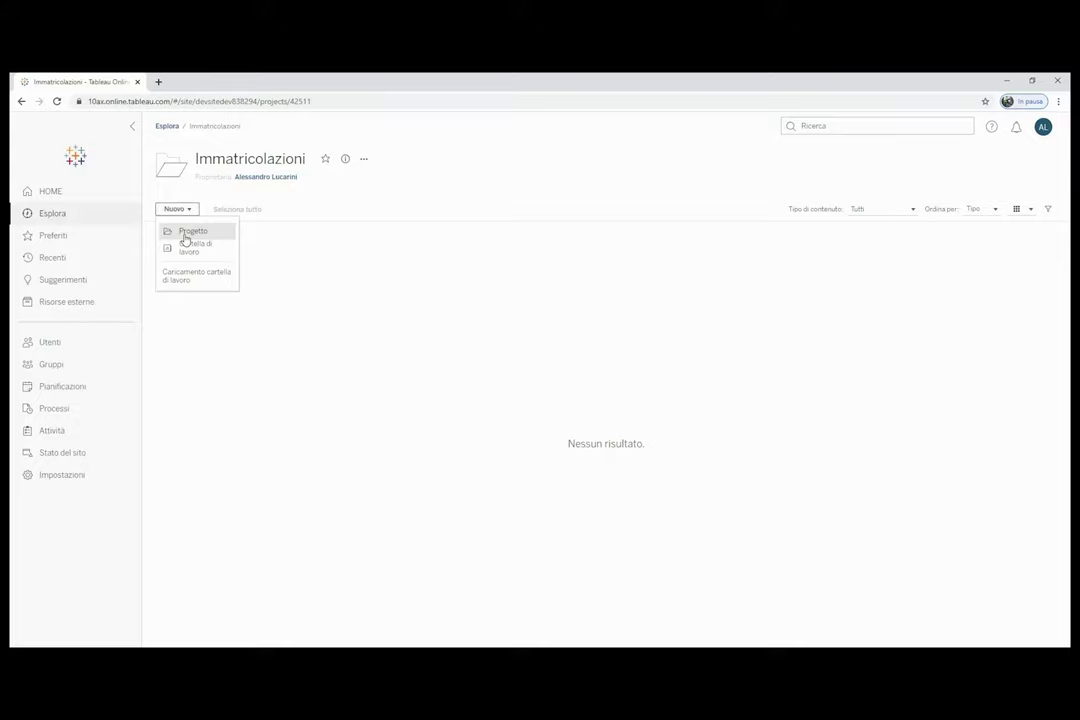
pyautogui.click(340, 258)
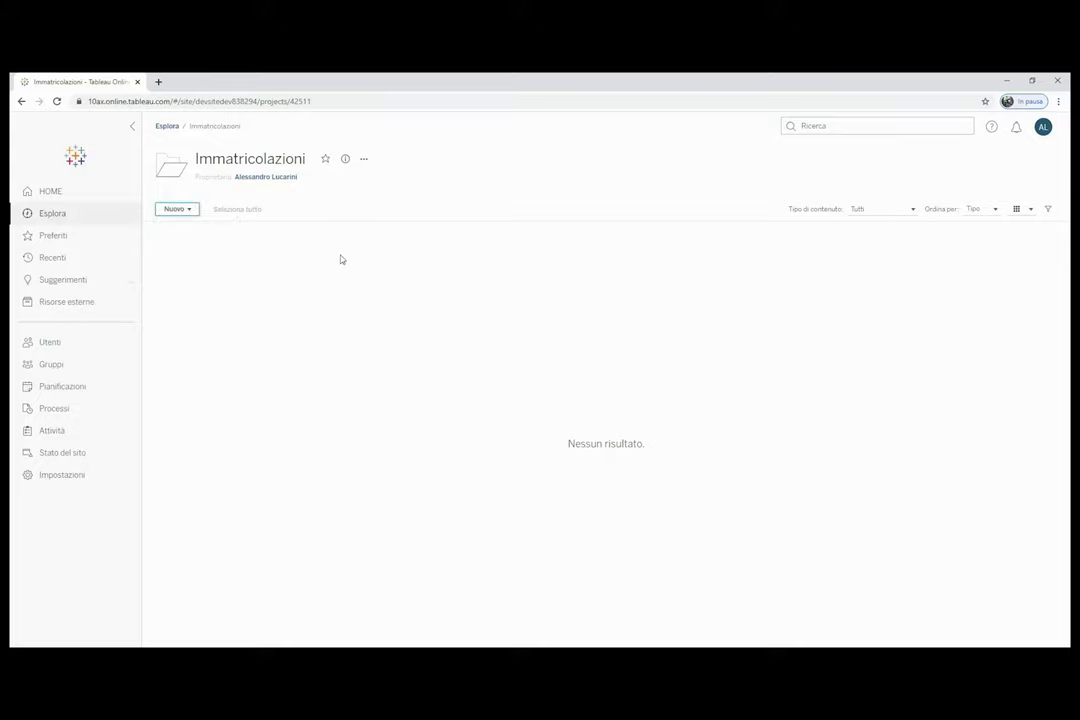
pyautogui.click(82, 201)
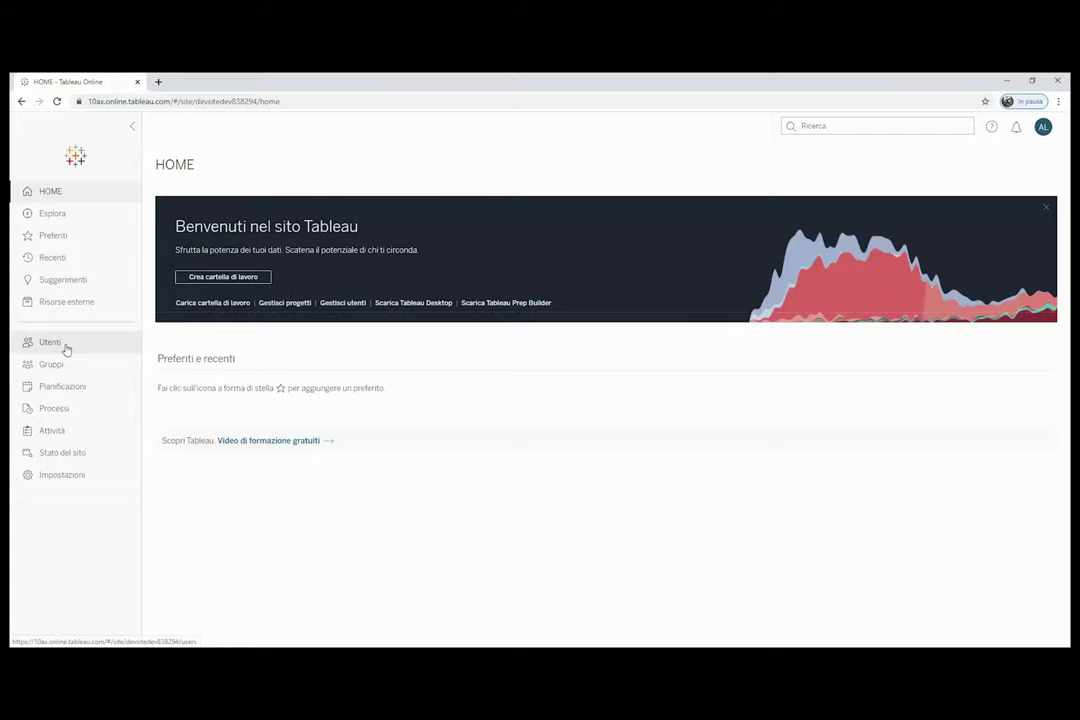
# Go to the site's Utenti page and open the Aggiungi utenti dialog.
pyautogui.click(50, 343)
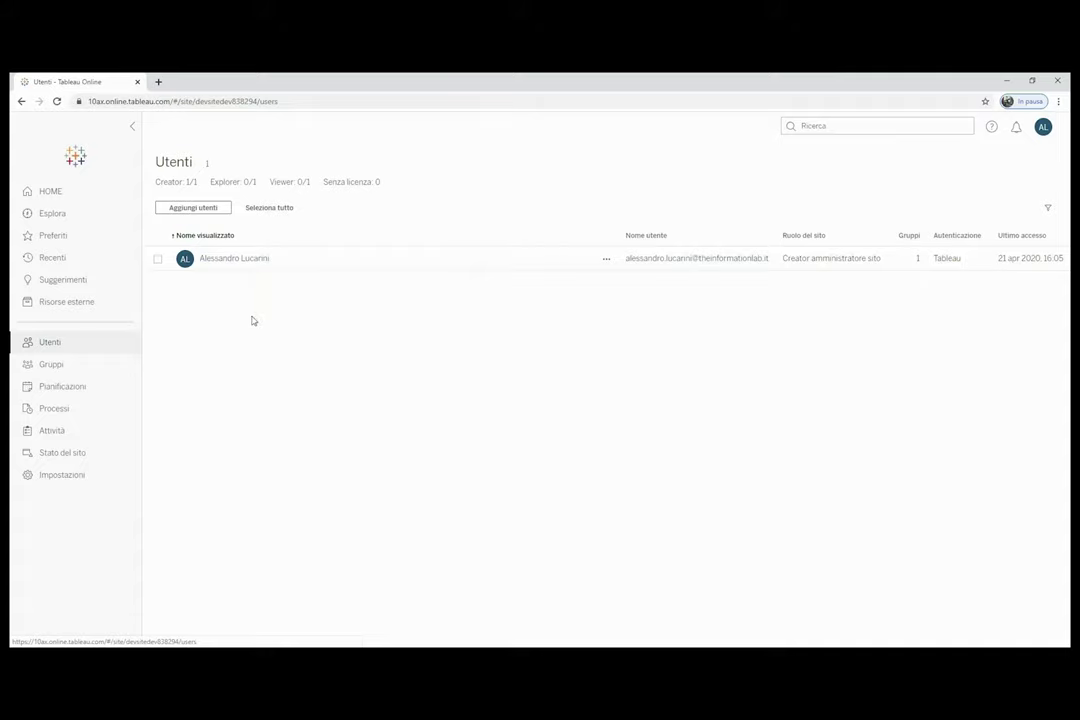
pyautogui.click(216, 210)
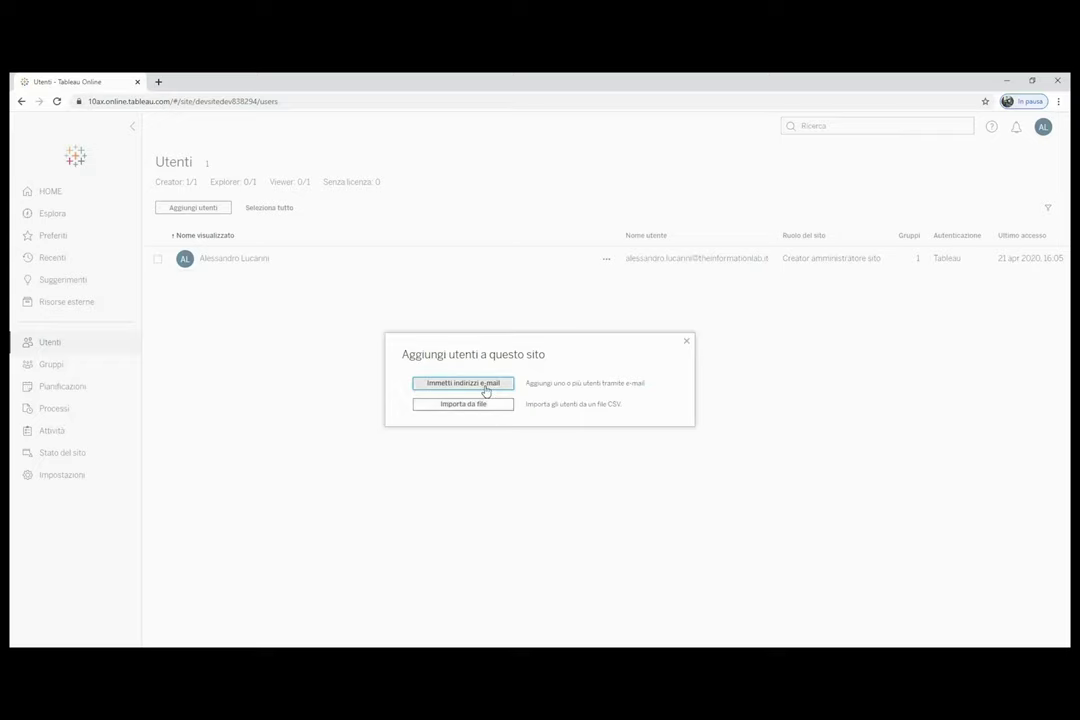
# Add a test user by e-mail address with the Explorer site role.
pyautogui.click(486, 388)
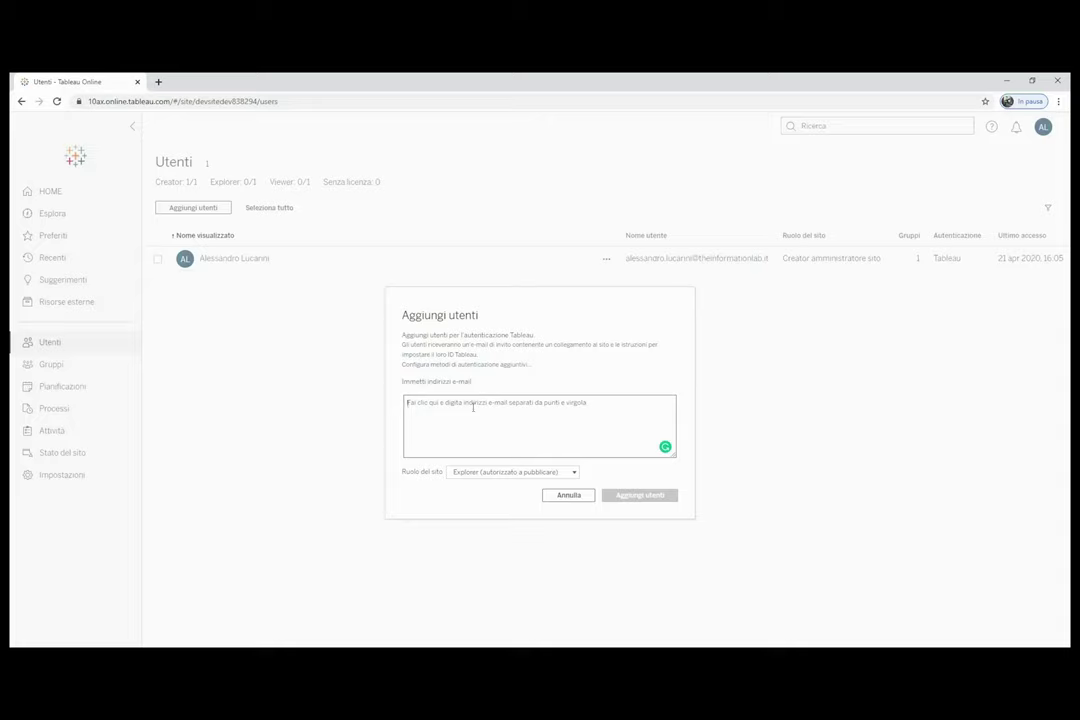
pyautogui.write('tes')
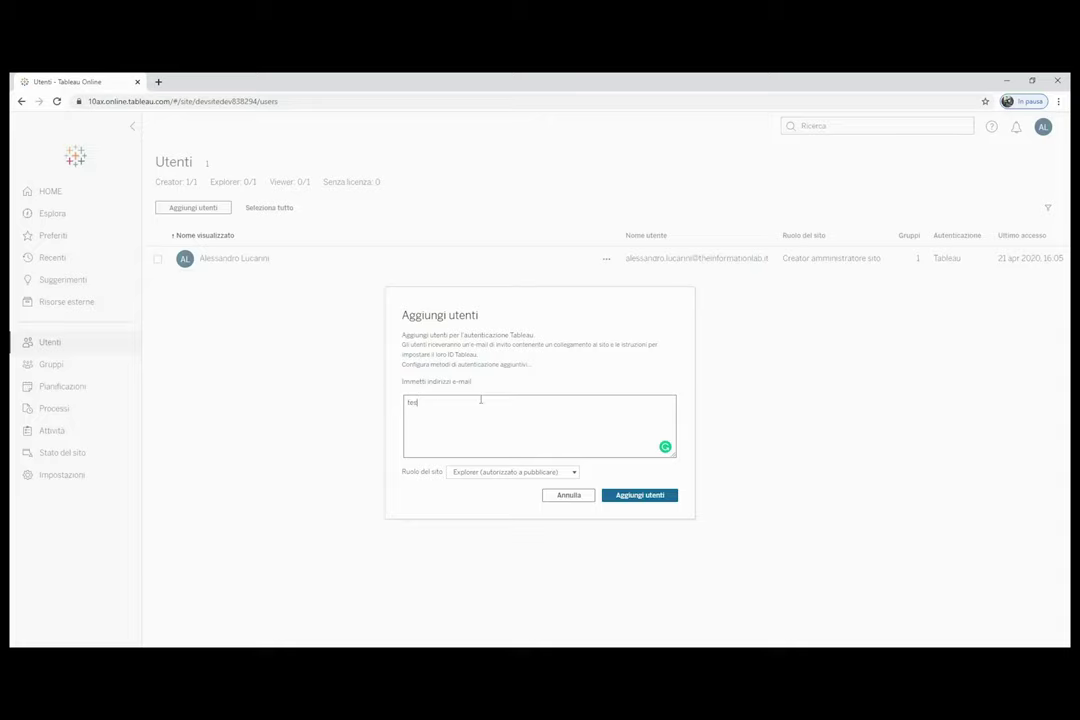
pyautogui.write('t@test.it')
pyautogui.click(572, 472)
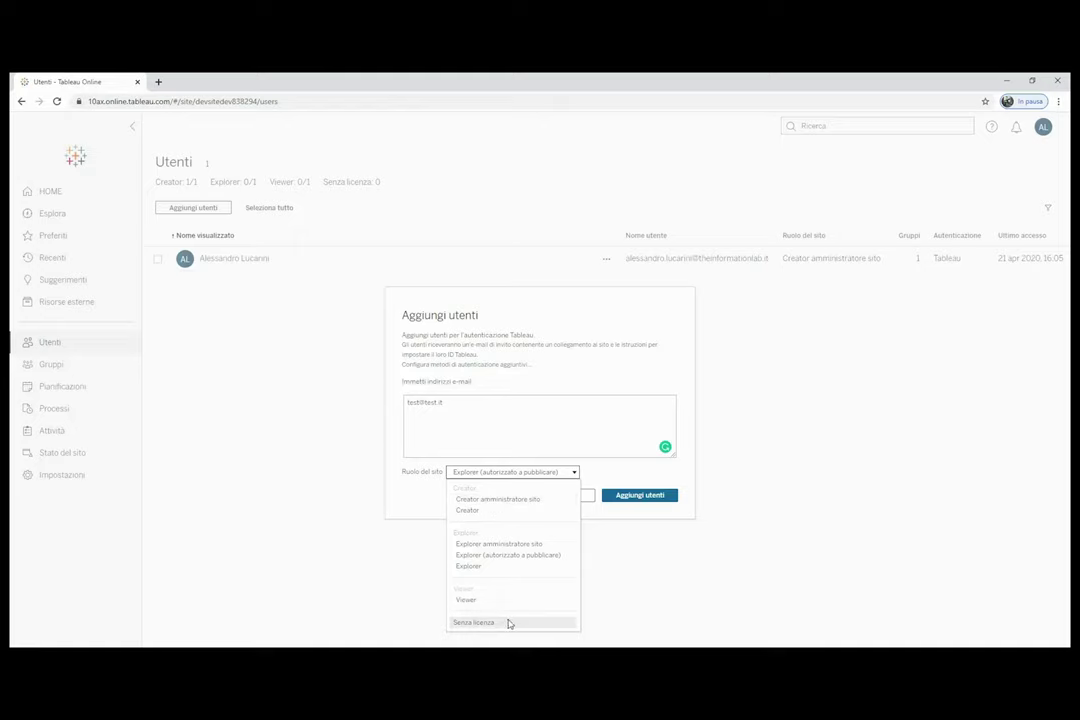
pyautogui.click(505, 568)
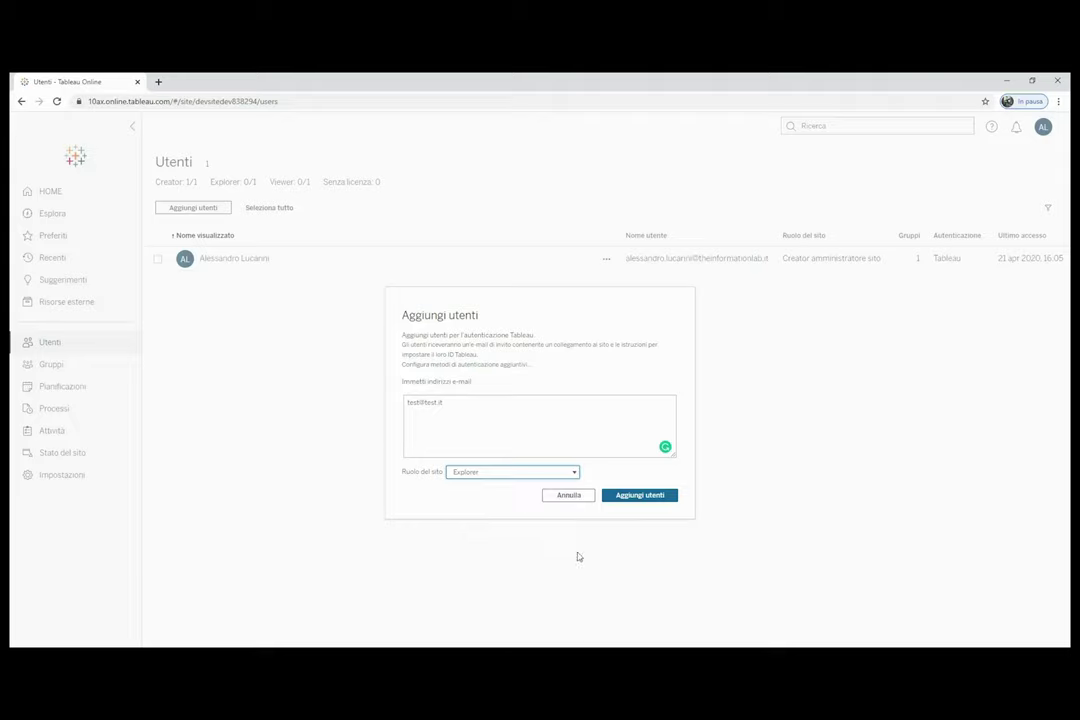
pyautogui.click(638, 504)
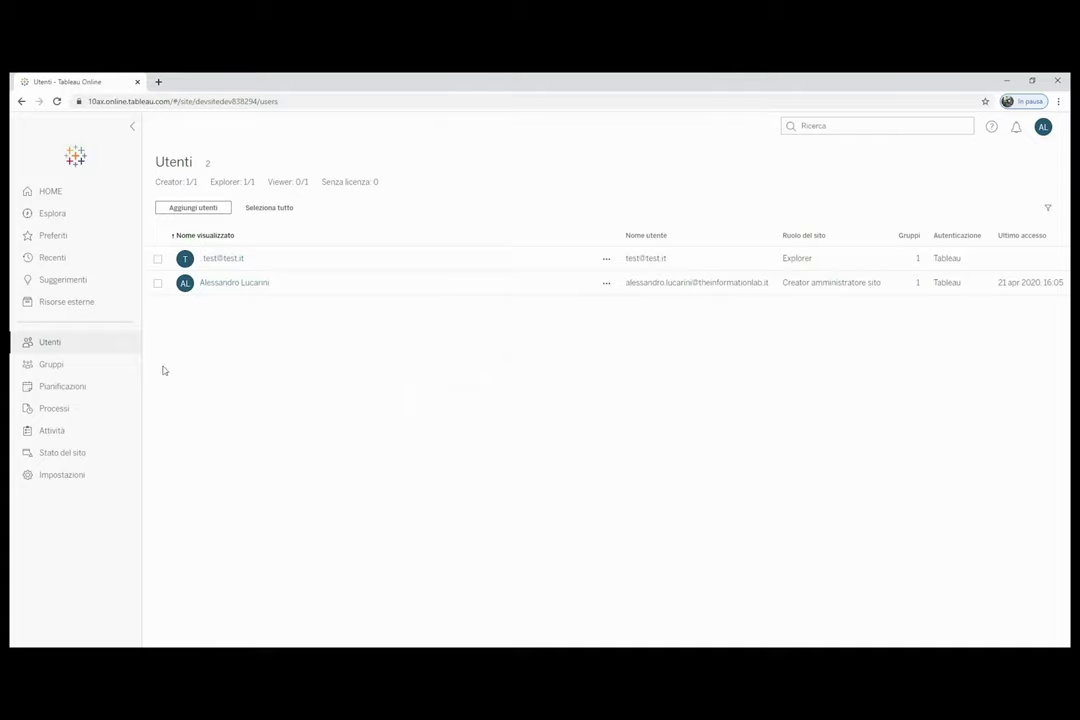
# Open the Gruppi page and start adding a new group.
pyautogui.click(60, 368)
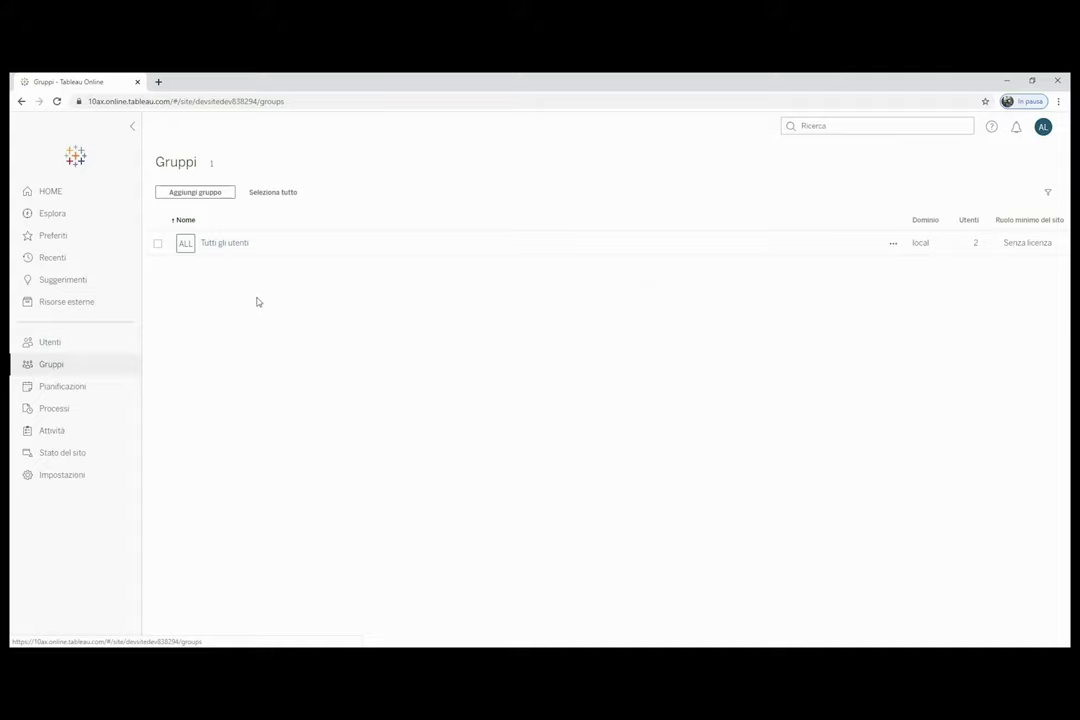
pyautogui.click(225, 197)
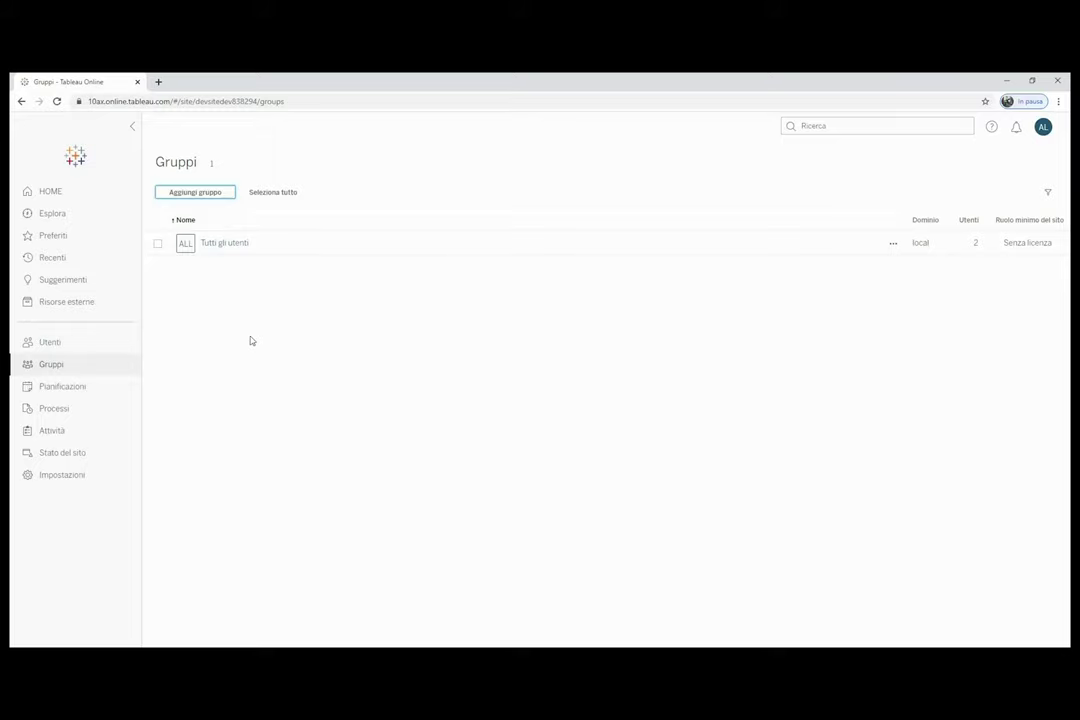
# Create a new site group named Vendite.
pyautogui.click(217, 192)
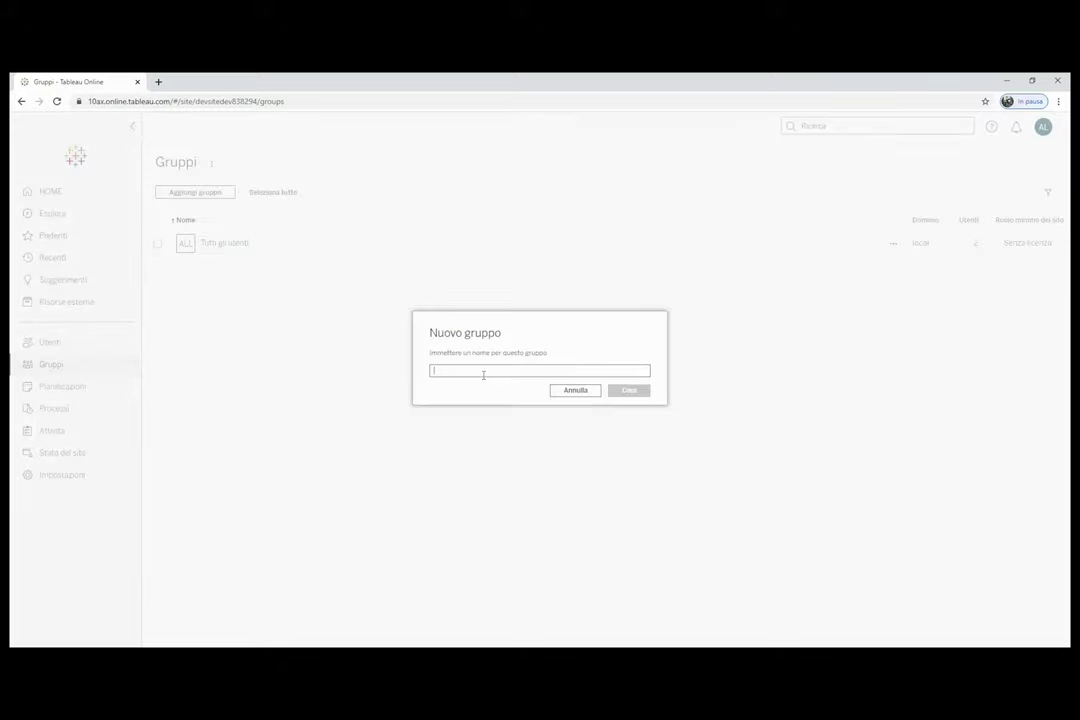
pyautogui.write('Vendite')
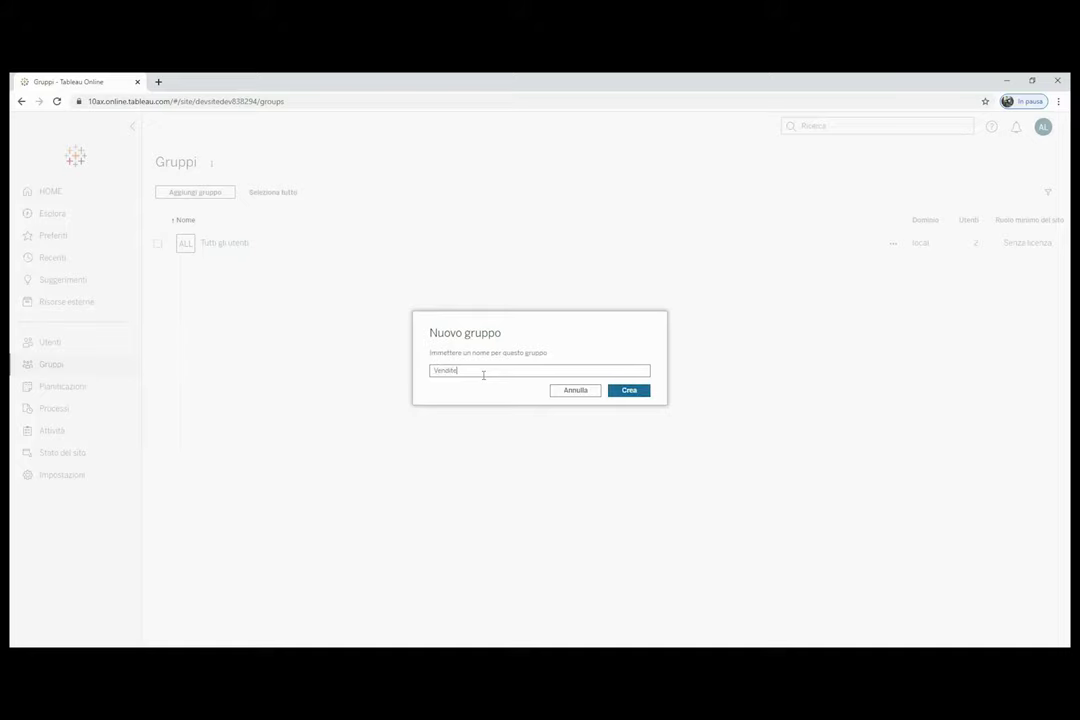
pyautogui.click(627, 390)
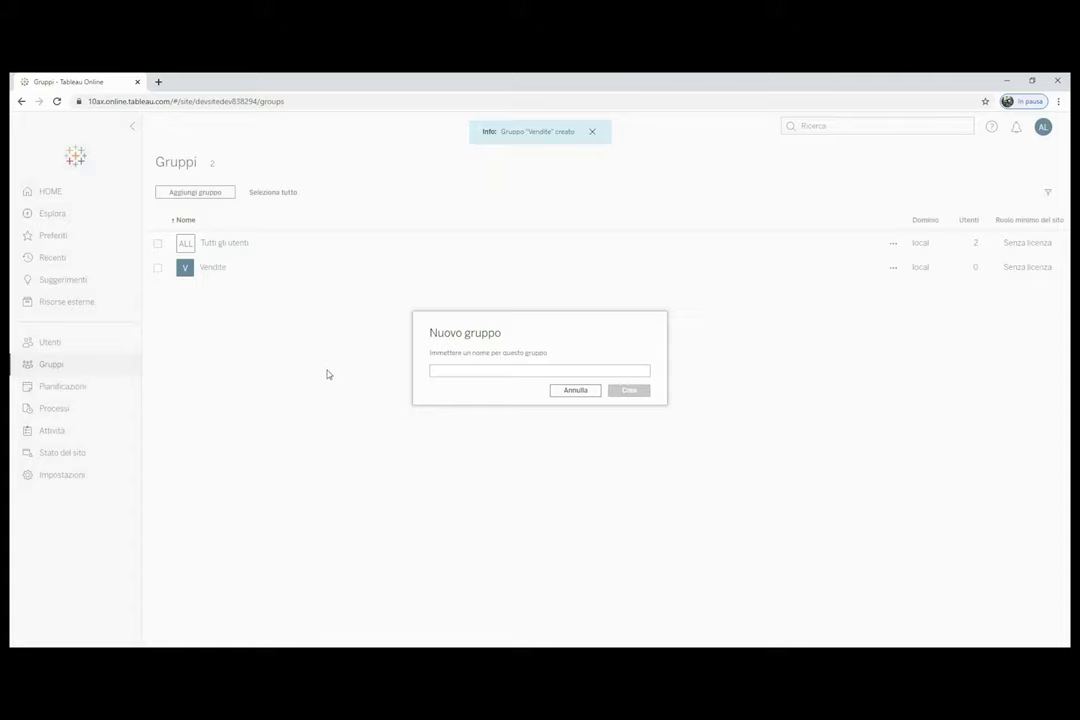
pyautogui.click(328, 374)
# Create a new group named Management.
pyautogui.click(217, 192)
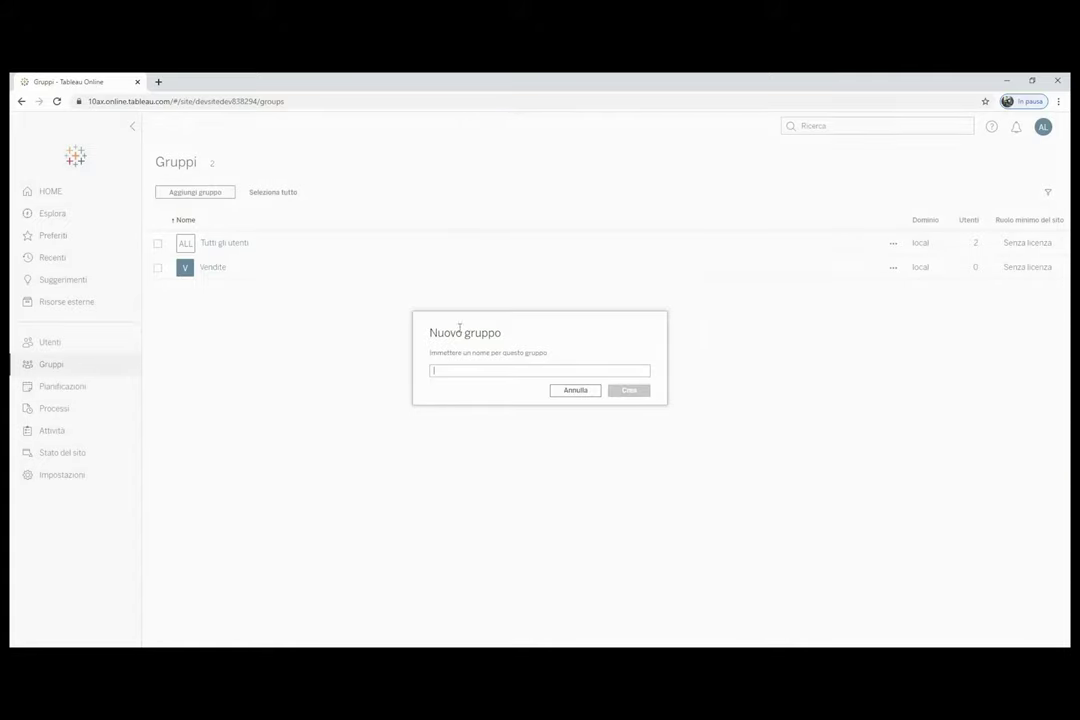
pyautogui.write('Management')
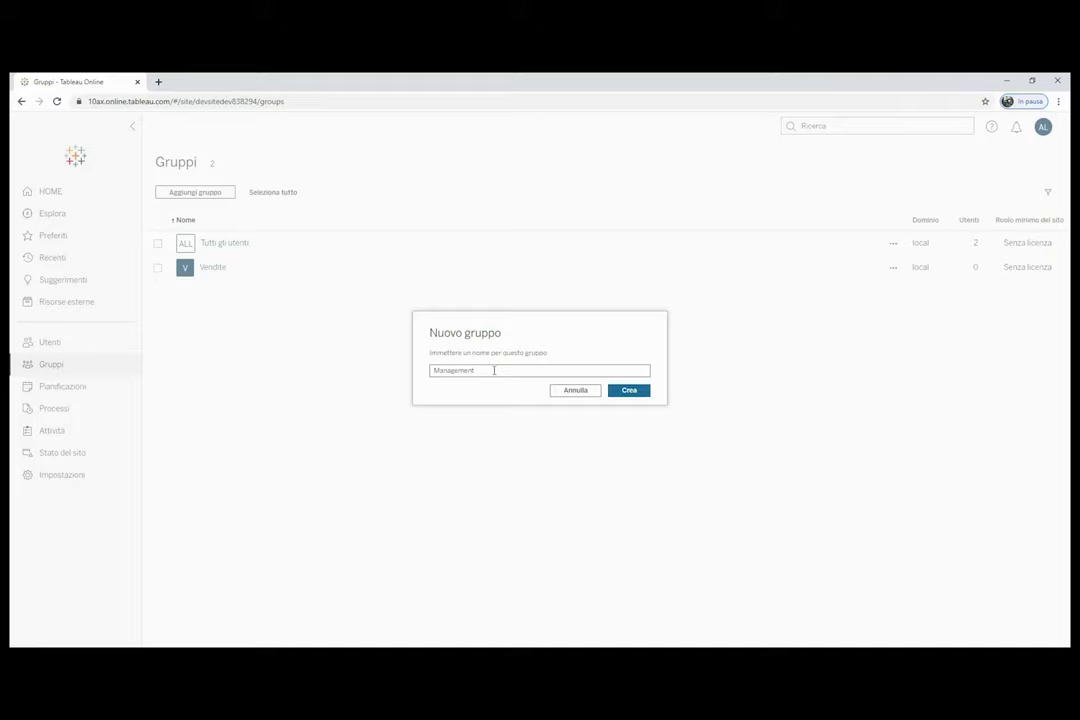
pyautogui.click(620, 391)
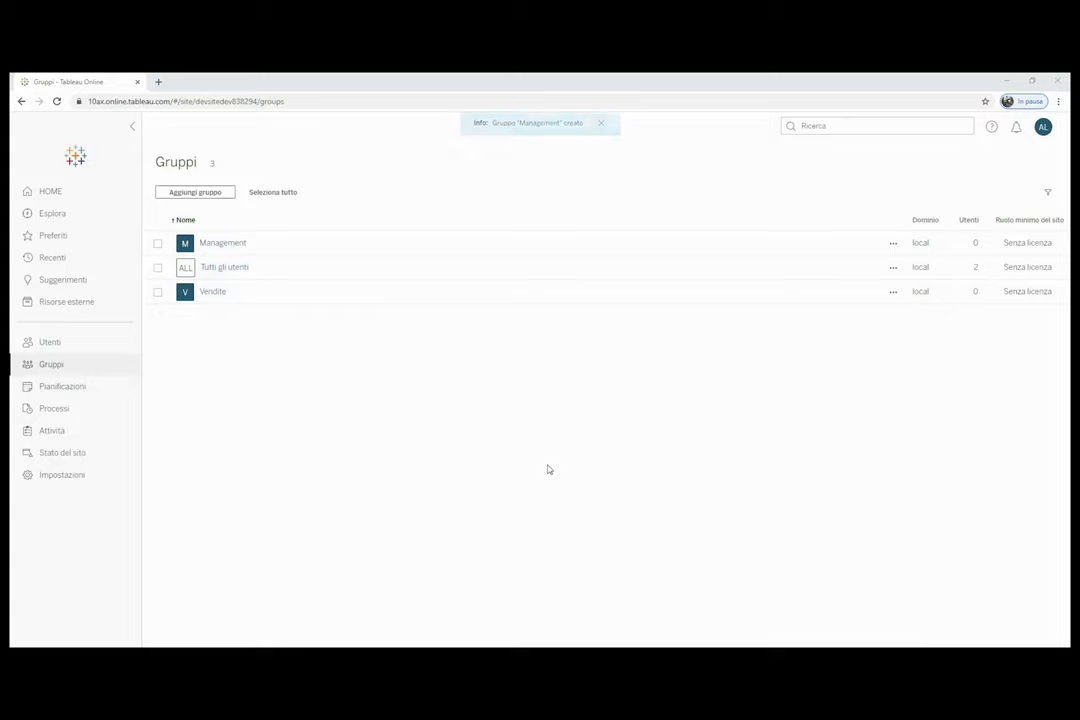
# Add the administrator account and the test user to Management, then return to all groups.
pyautogui.click(214, 245)
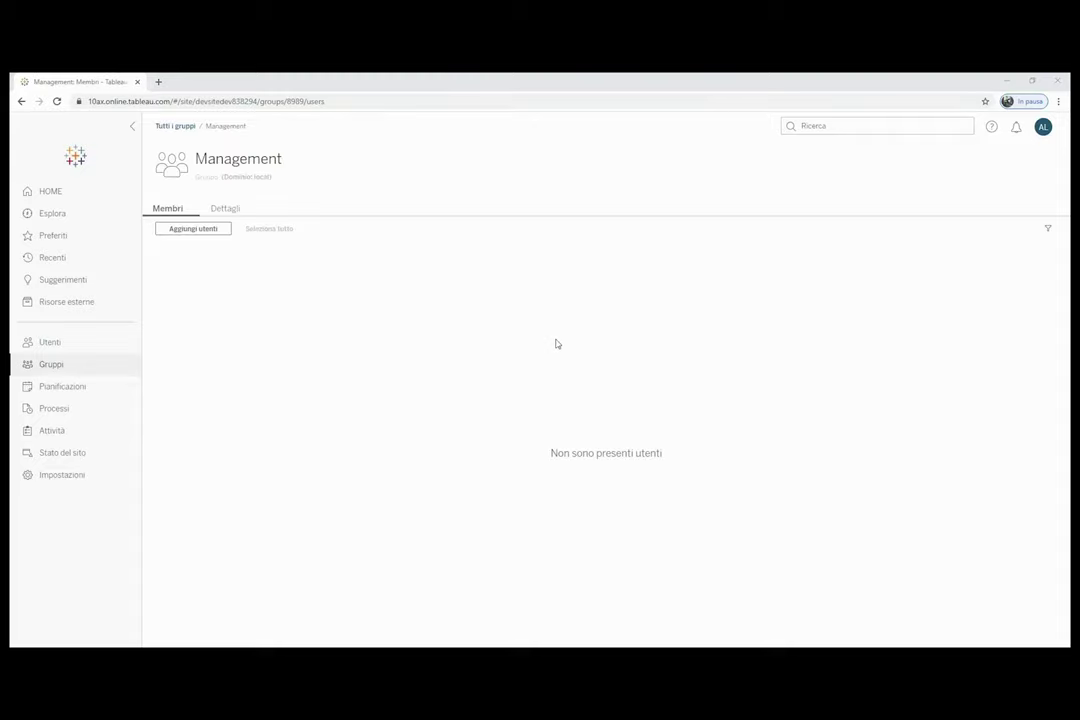
pyautogui.click(205, 232)
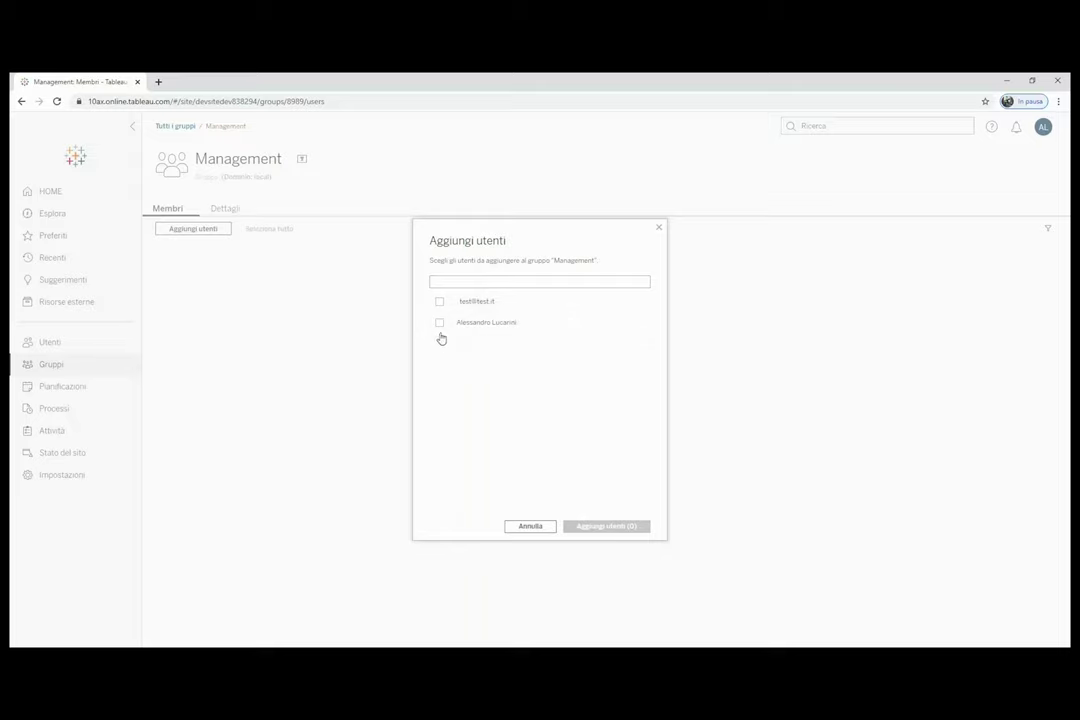
pyautogui.click(440, 325)
pyautogui.click(440, 302)
pyautogui.click(615, 527)
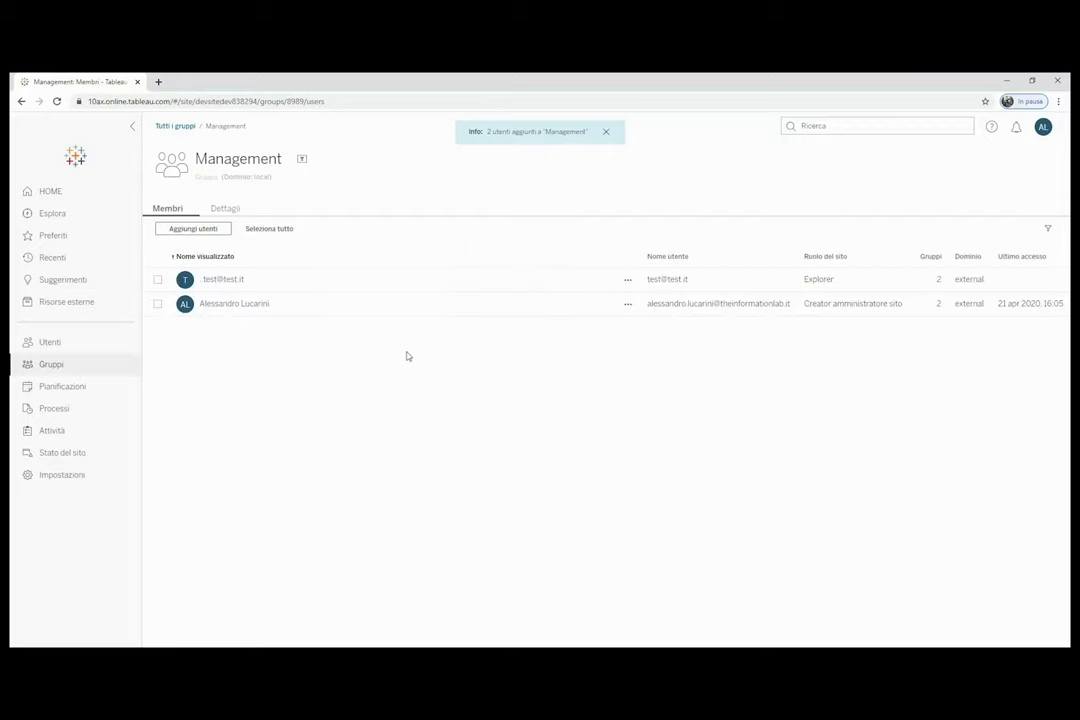
pyautogui.click(175, 127)
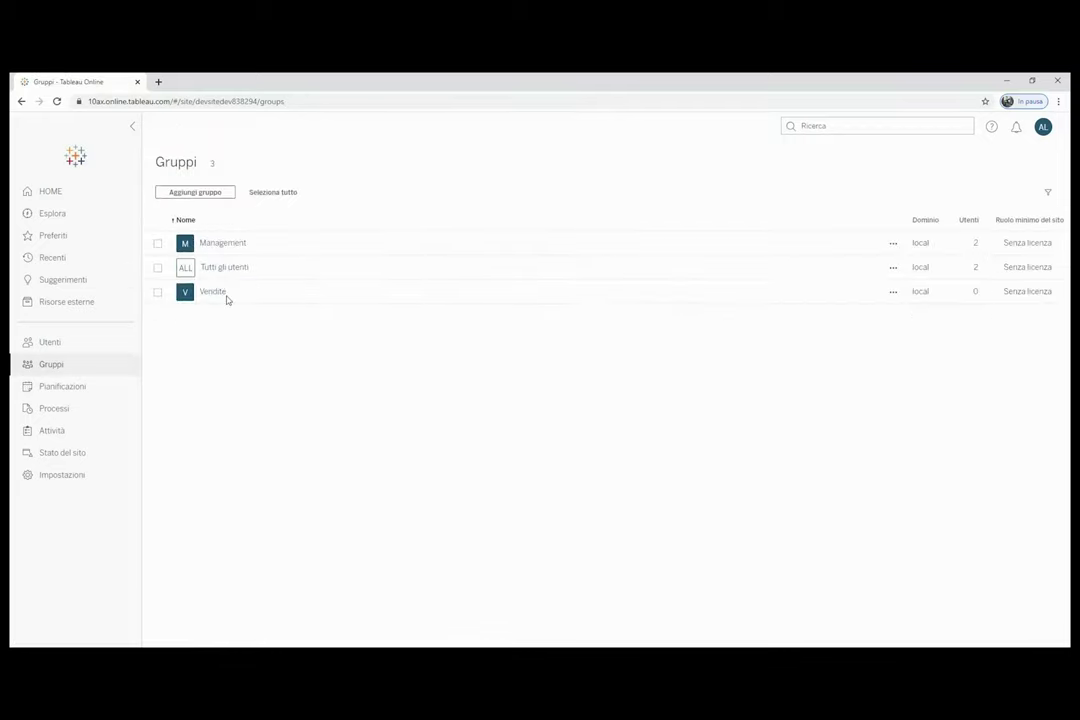
# Add the site administrator account to the Vendite group, then return to all groups.
pyautogui.click(221, 295)
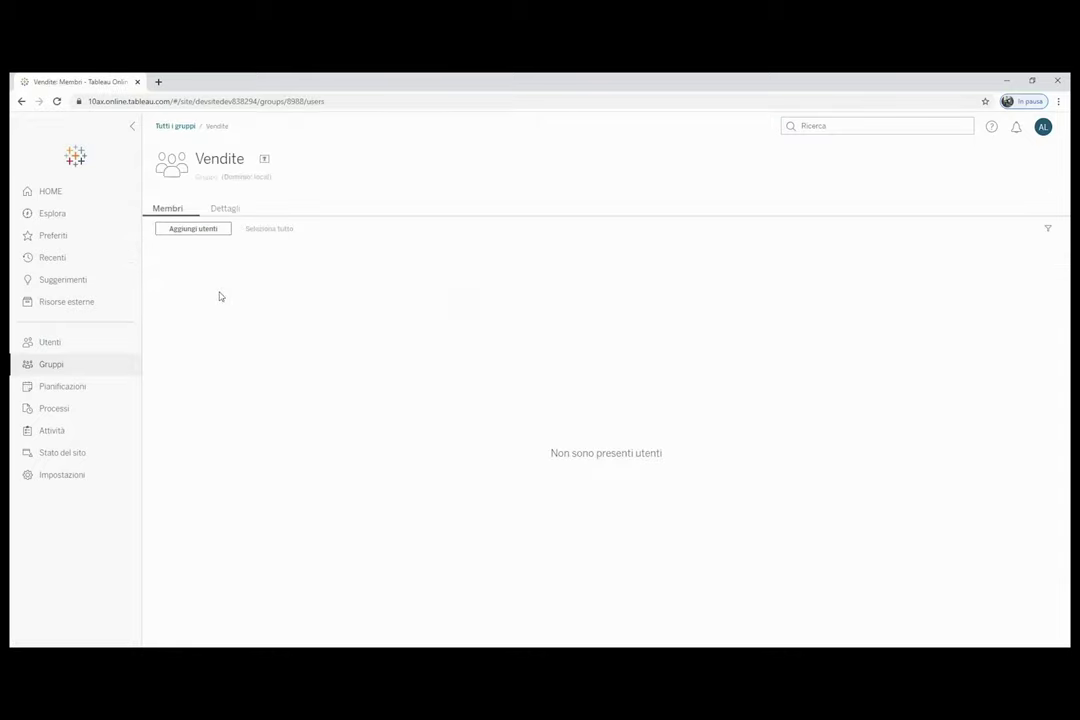
pyautogui.click(195, 230)
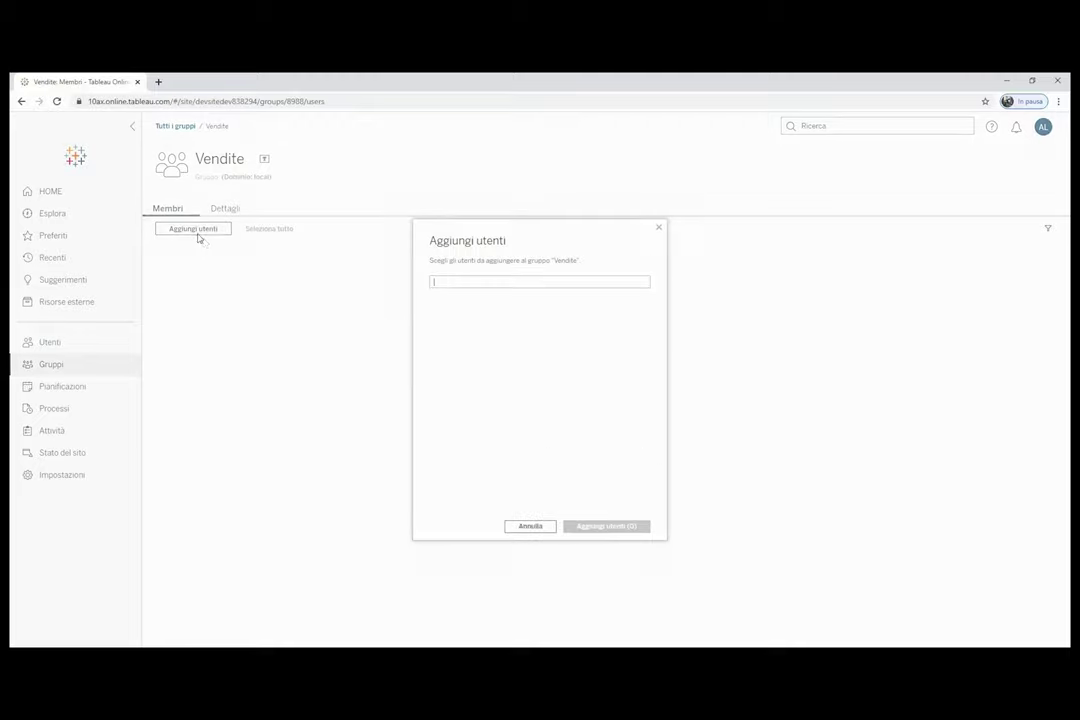
pyautogui.click(459, 281)
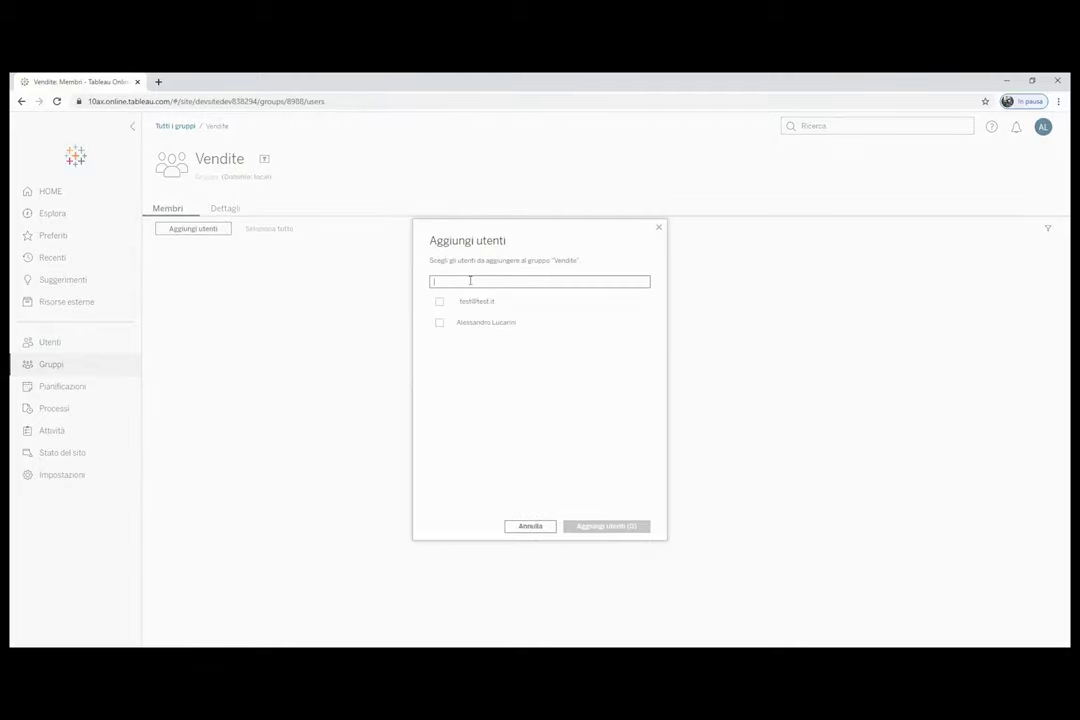
pyautogui.click(440, 323)
pyautogui.click(590, 528)
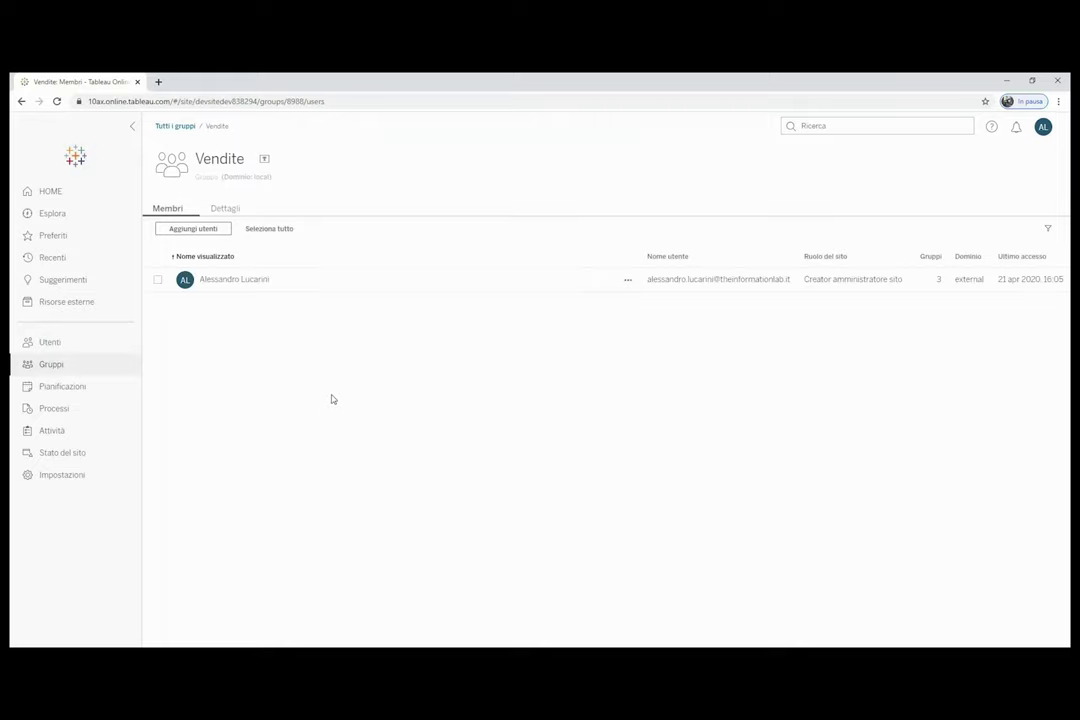
pyautogui.click(175, 126)
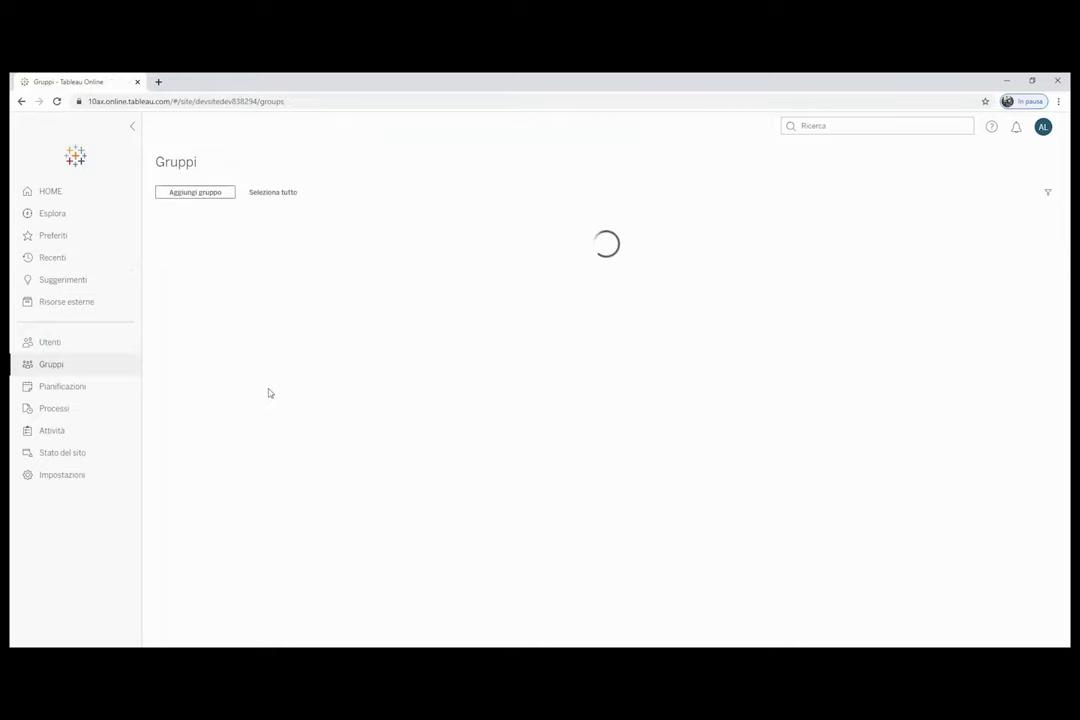
# Remove the administrator account from the Management group and save its membership.
pyautogui.click(64, 348)
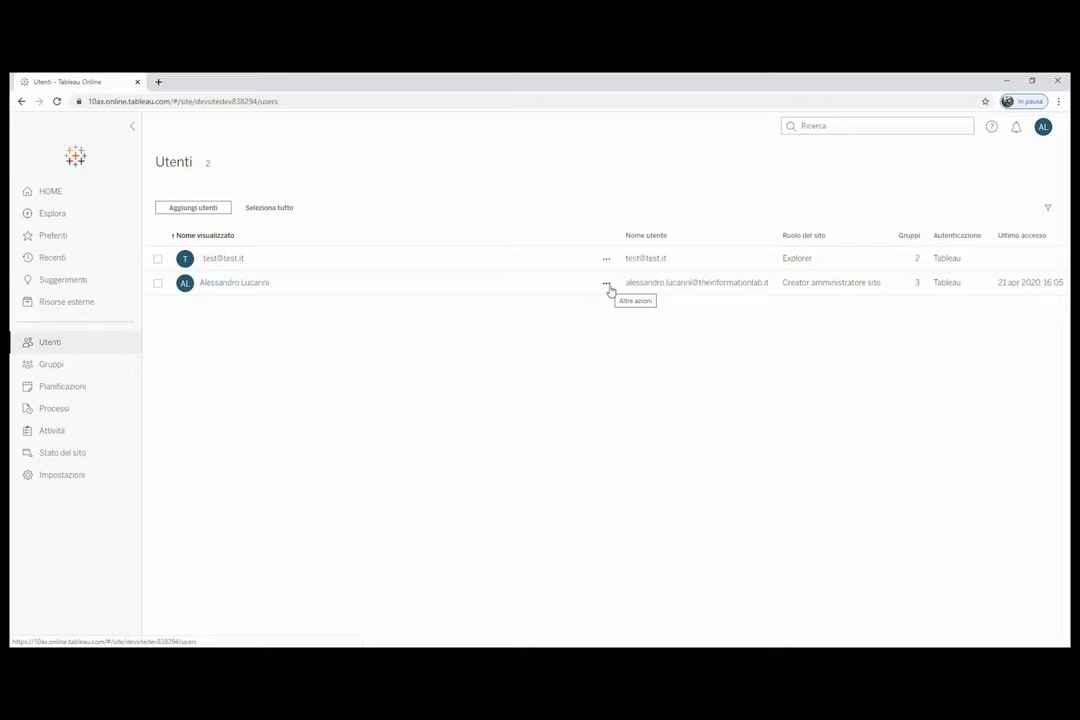
pyautogui.click(607, 285)
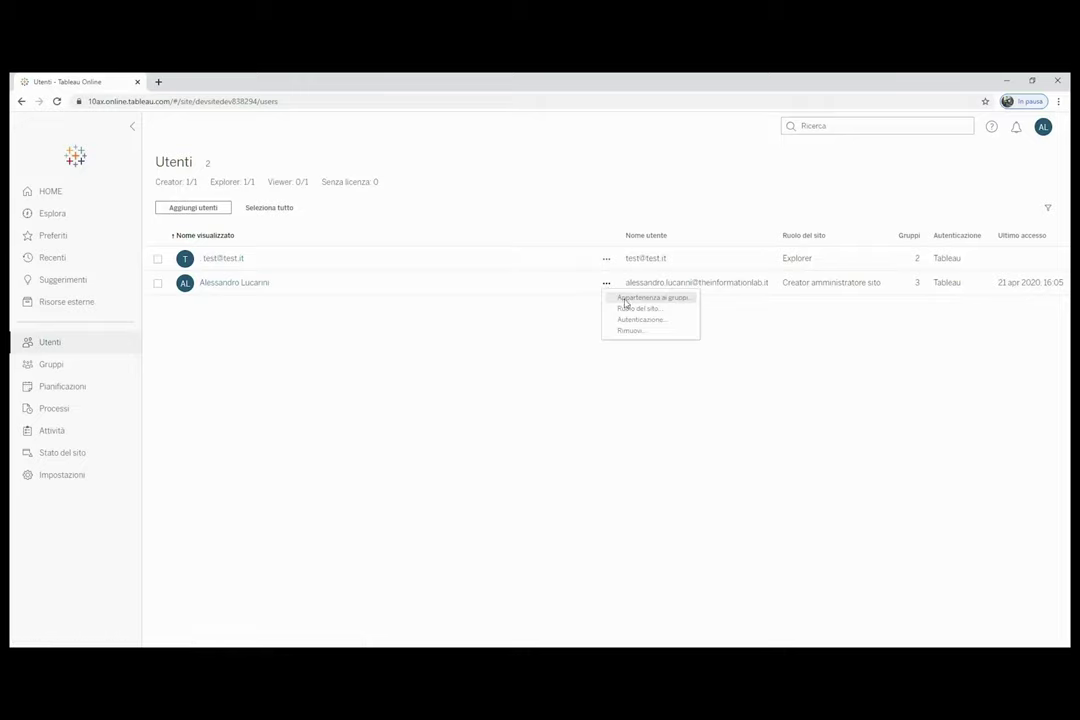
pyautogui.click(628, 303)
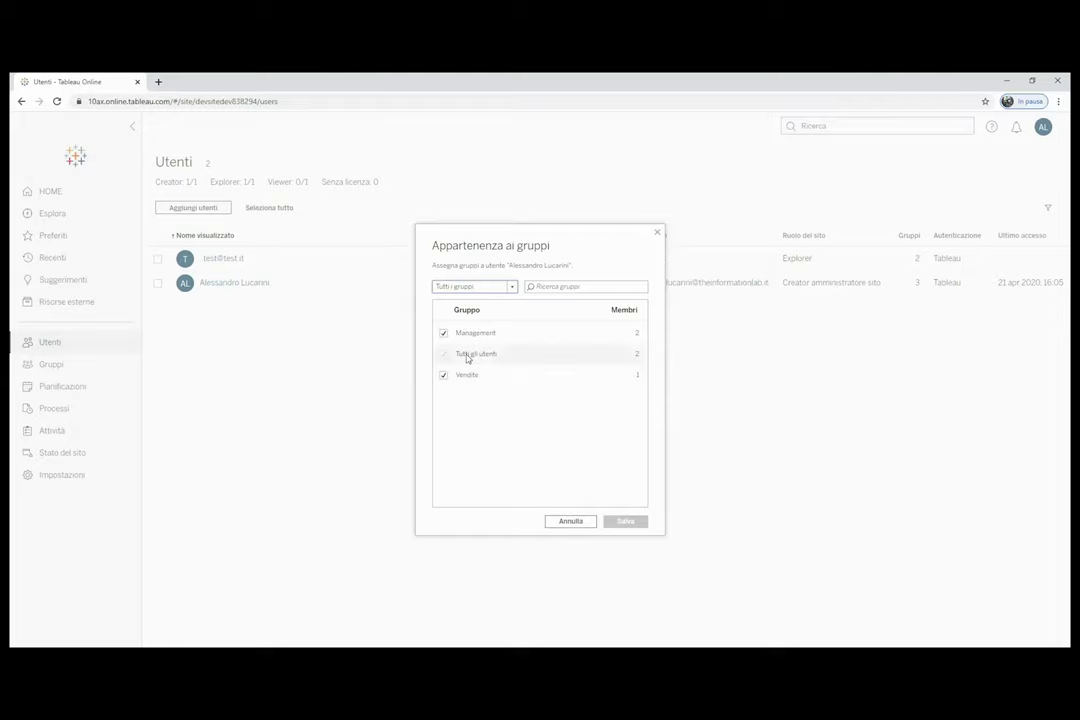
pyautogui.click(443, 333)
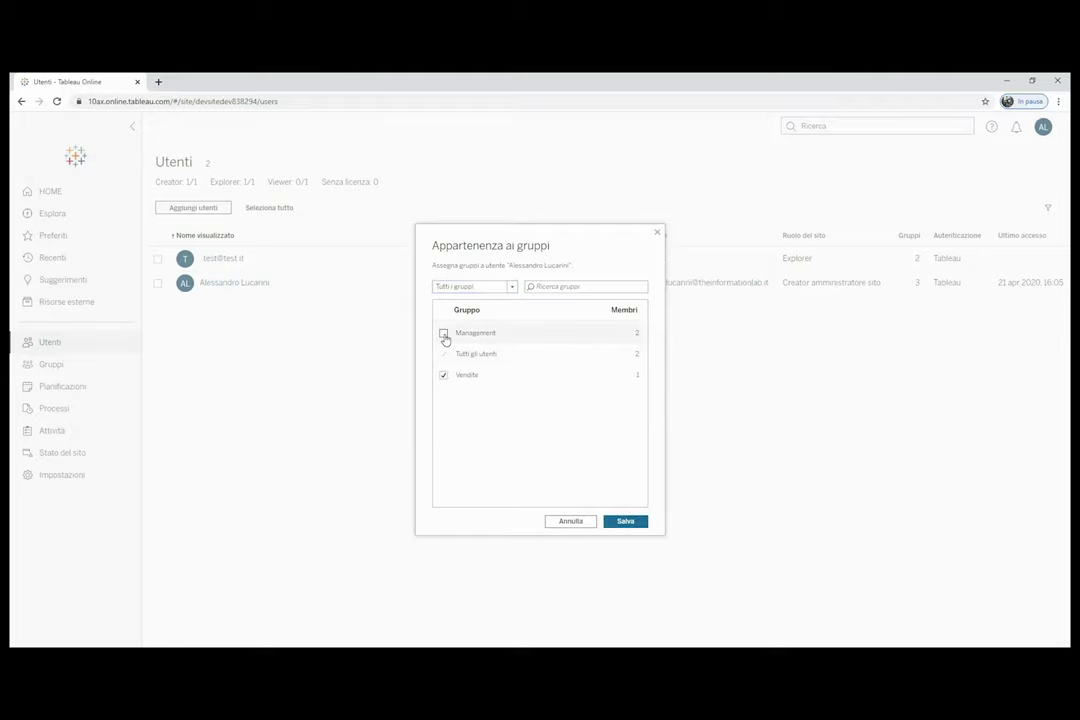
pyautogui.click(624, 522)
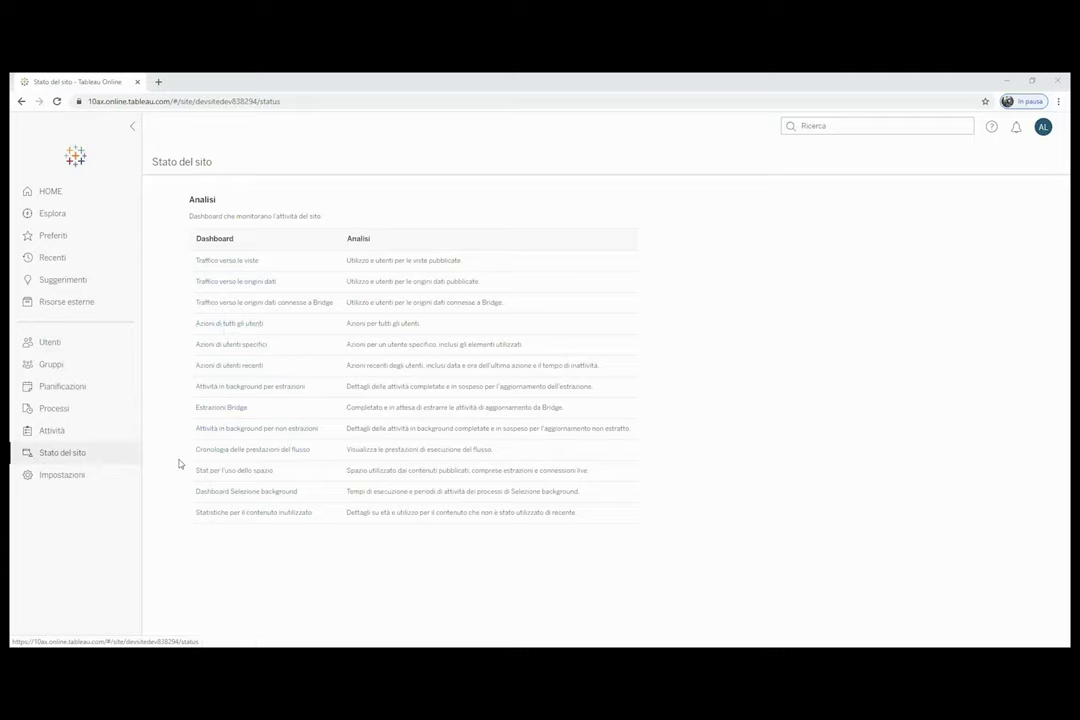
# Open the site's Impostazioni page on the Generale tab.
pyautogui.click(70, 476)
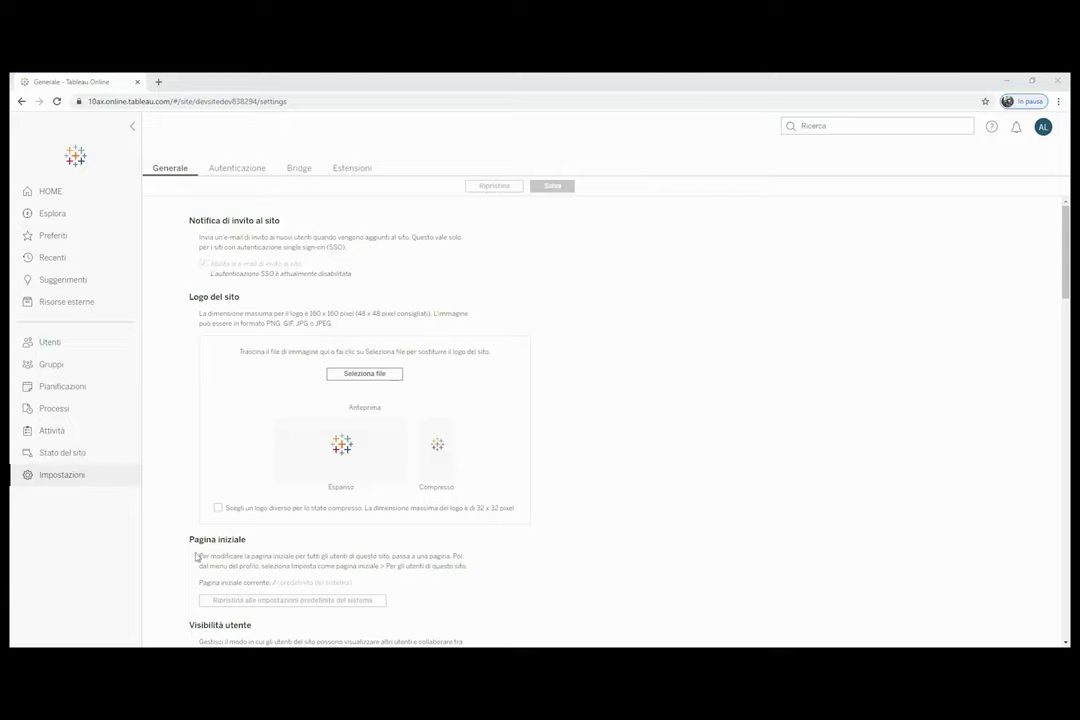
# Review the Generale, Autenticazione, Bridge and Estensioni site settings tabs.
pyautogui.scroll(-2, 258, 554)
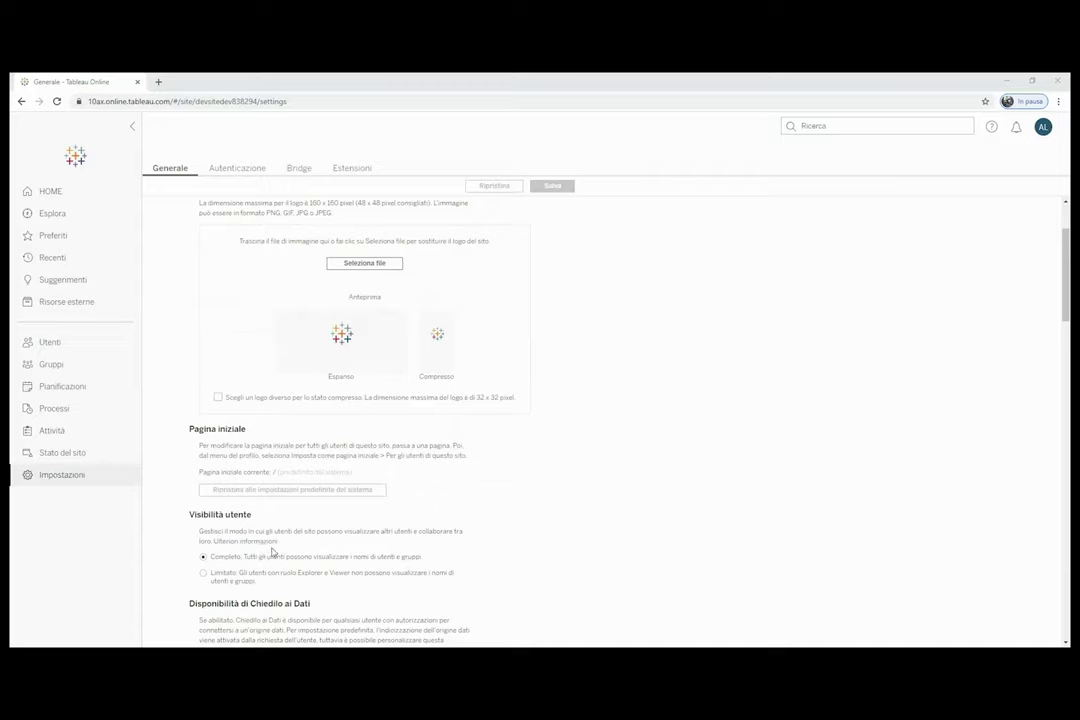
pyautogui.click(227, 172)
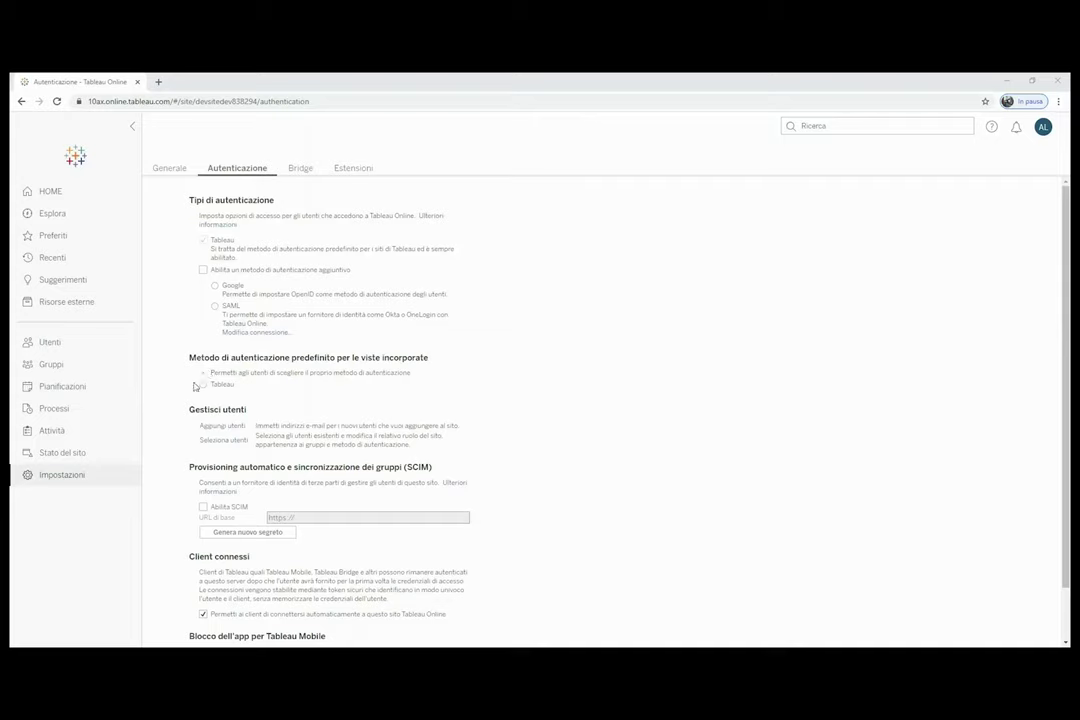
pyautogui.scroll(-1, 375, 394)
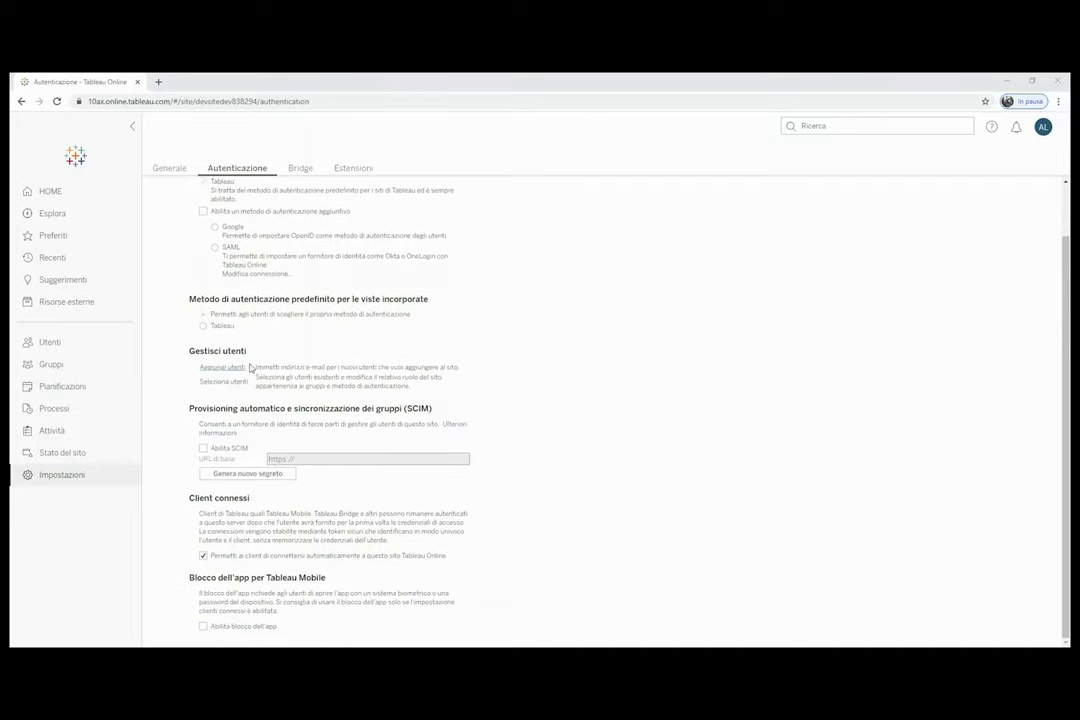
pyautogui.scroll(1, 292, 378)
pyautogui.scroll(1, 292, 378)
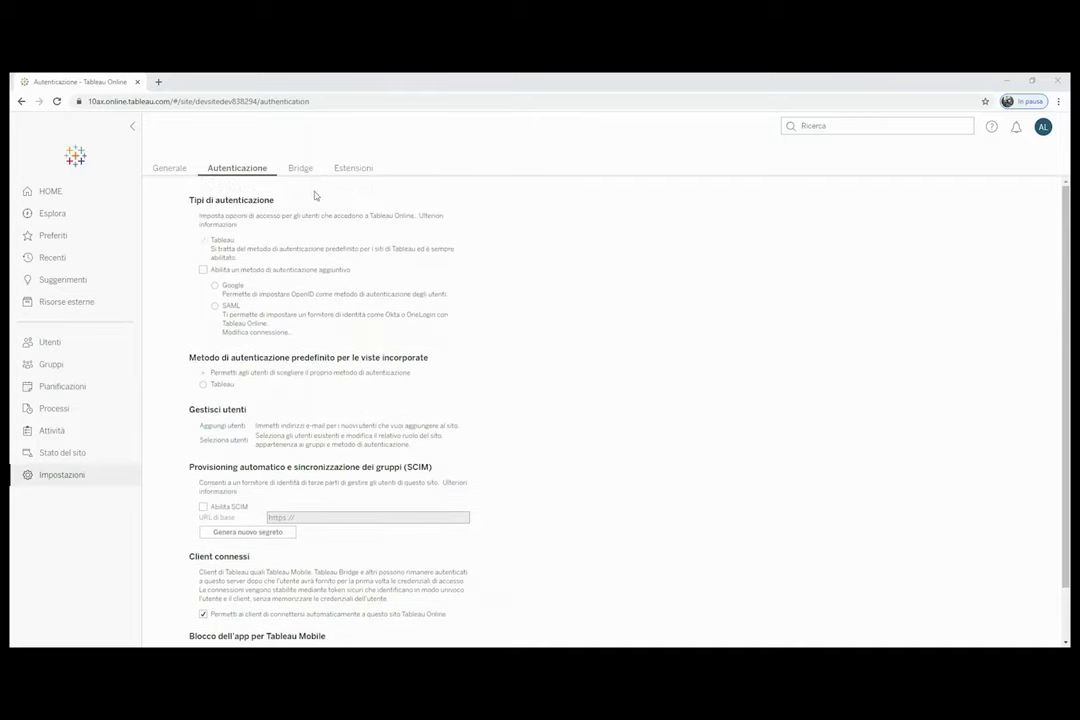
pyautogui.click(300, 168)
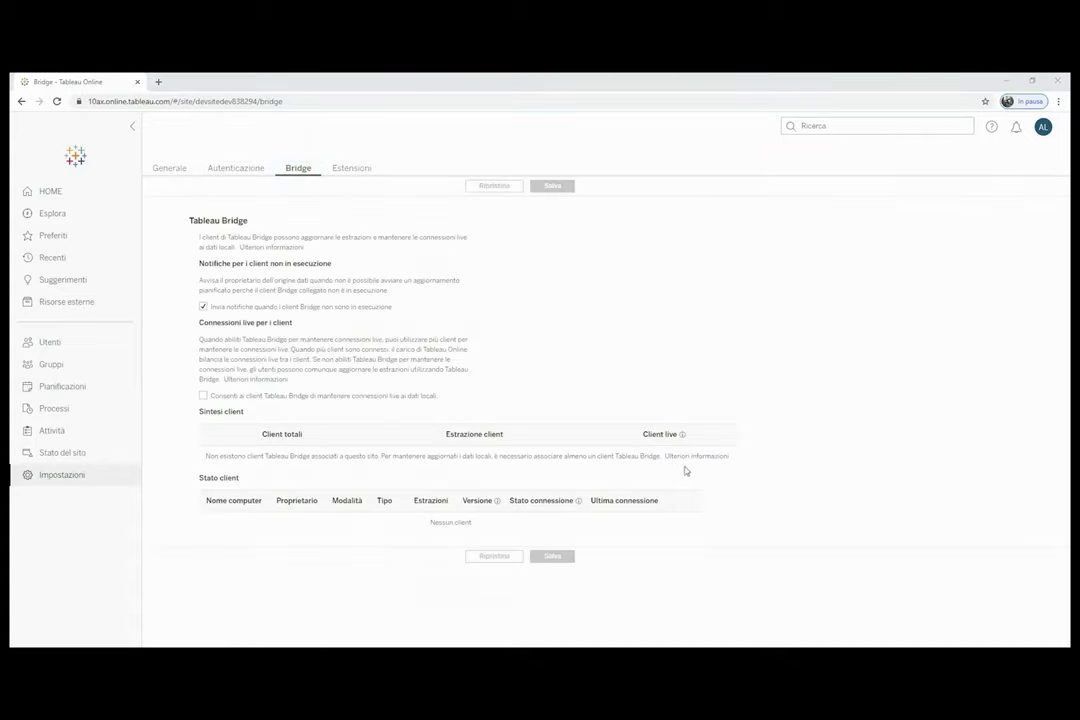
pyautogui.click(357, 171)
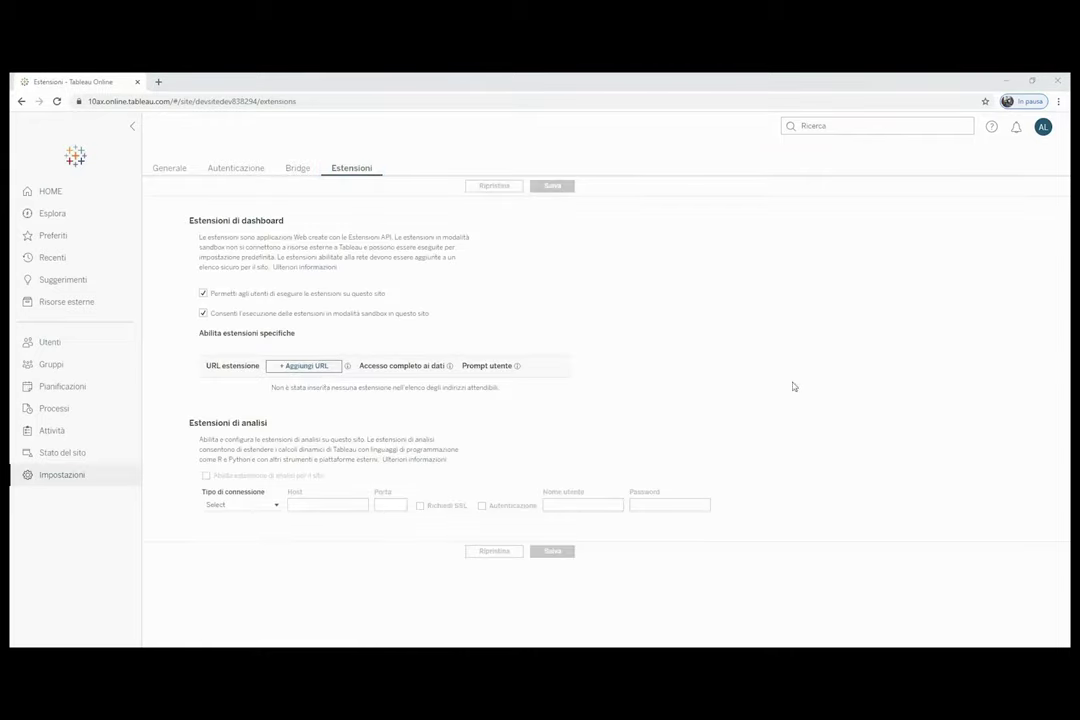
# Open the personal account settings and browse the Lingua options without changing them.
pyautogui.click(50, 191)
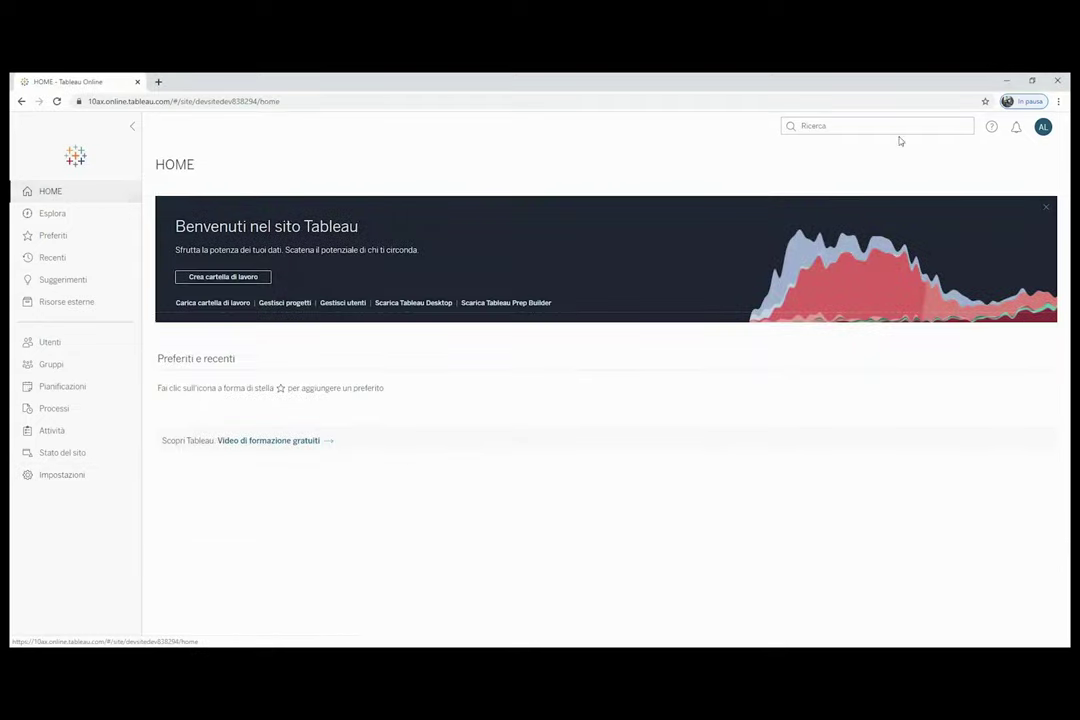
pyautogui.click(1045, 129)
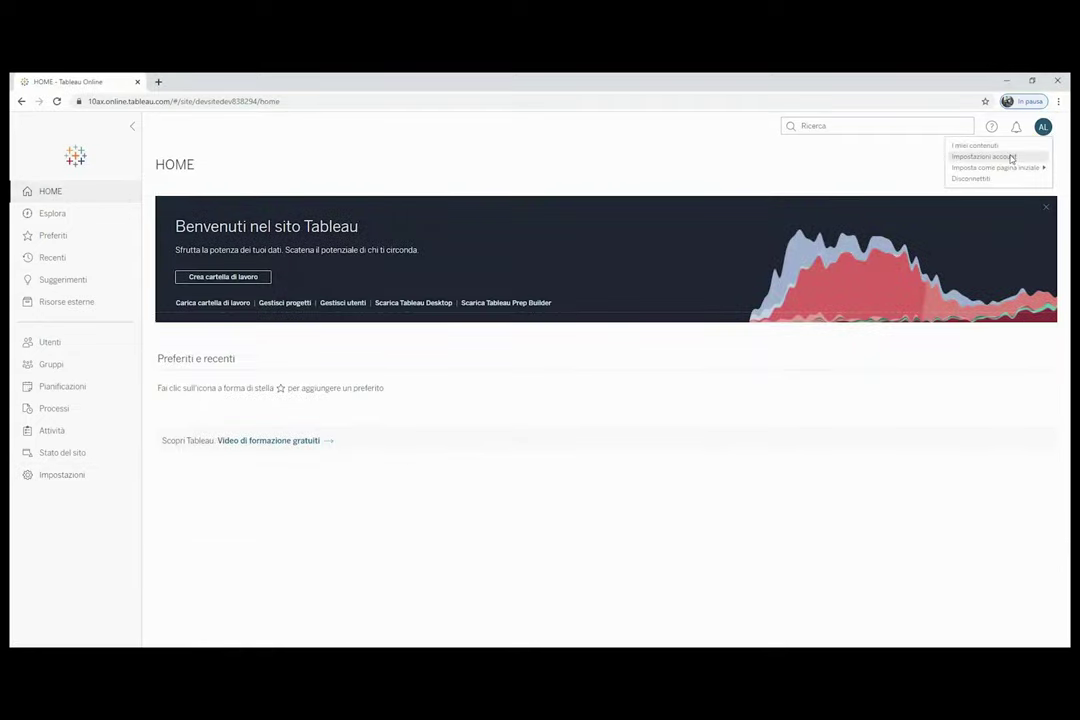
pyautogui.click(1012, 158)
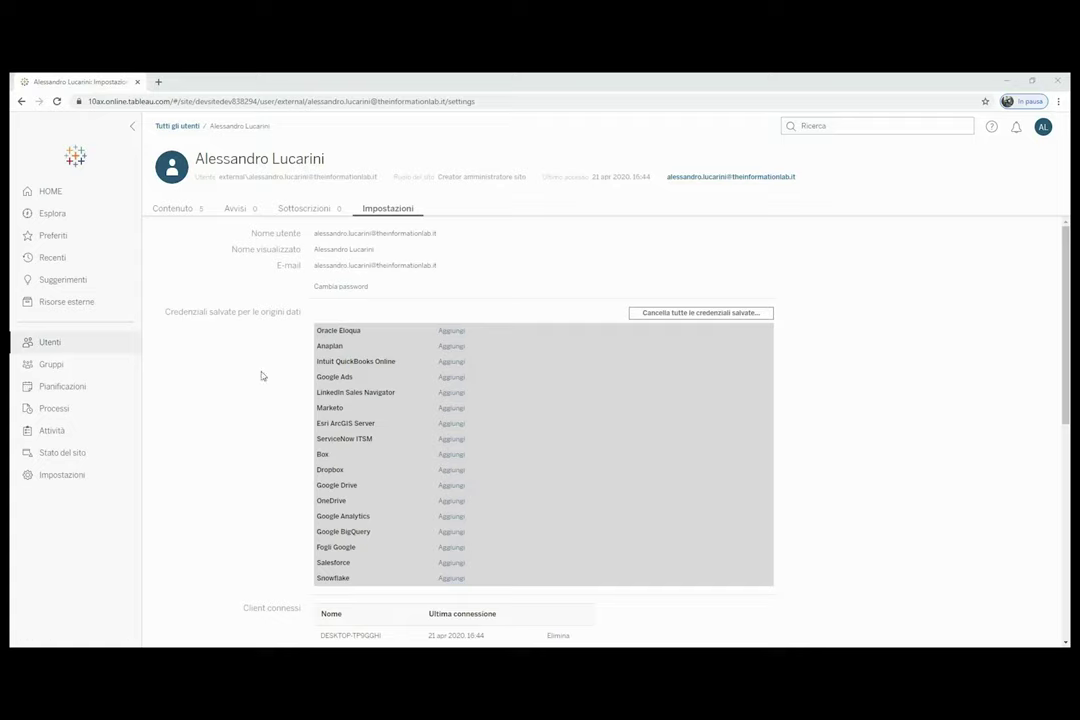
pyautogui.scroll(-4, 207, 343)
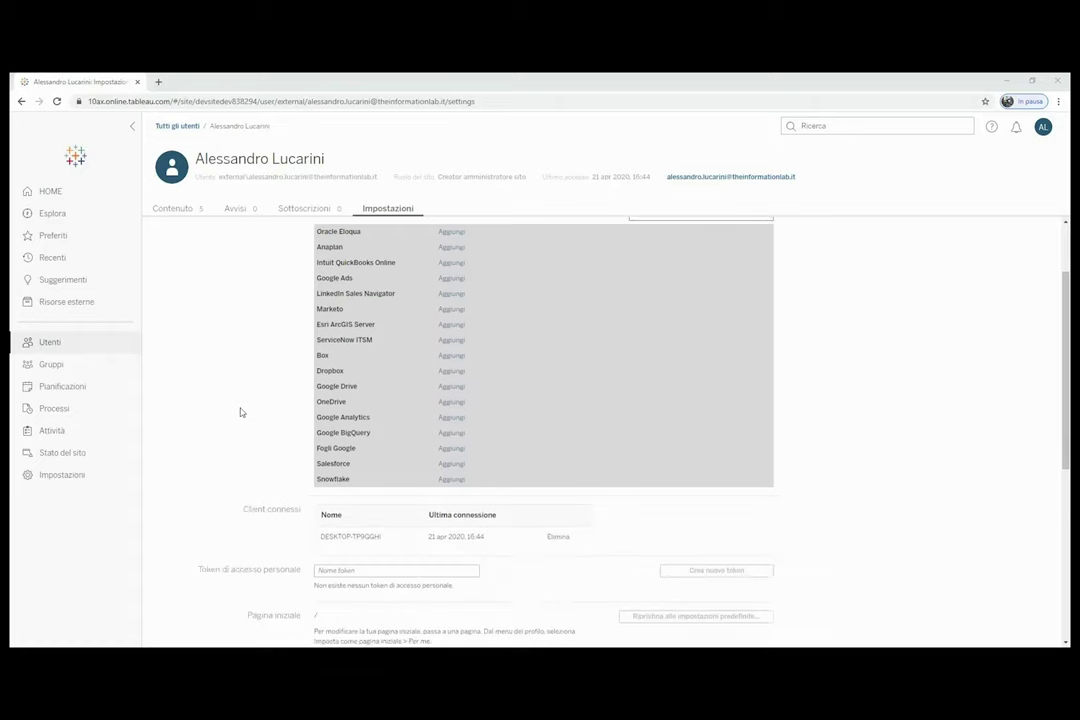
pyautogui.scroll(-3, 273, 410)
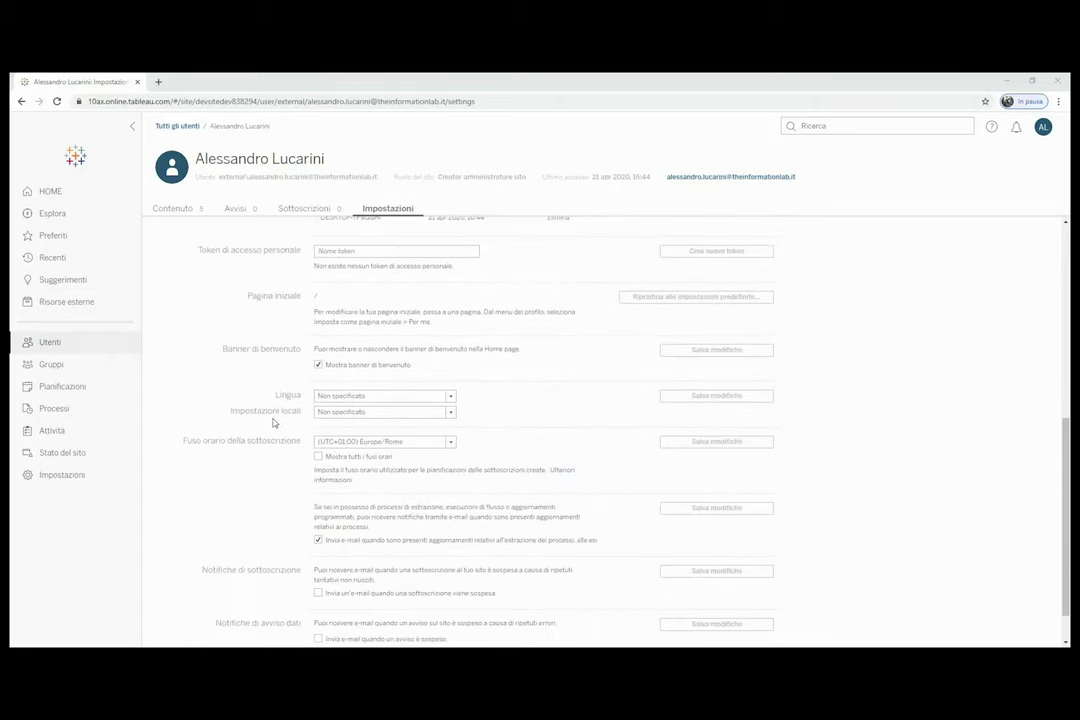
pyautogui.click(450, 374)
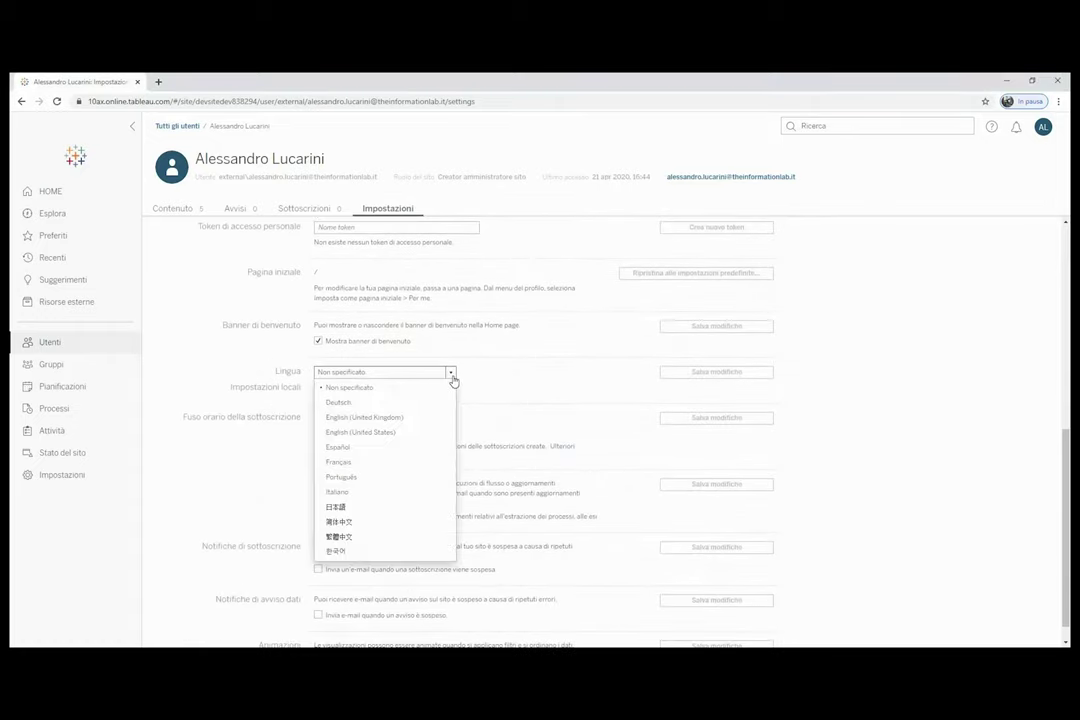
pyautogui.click(453, 381)
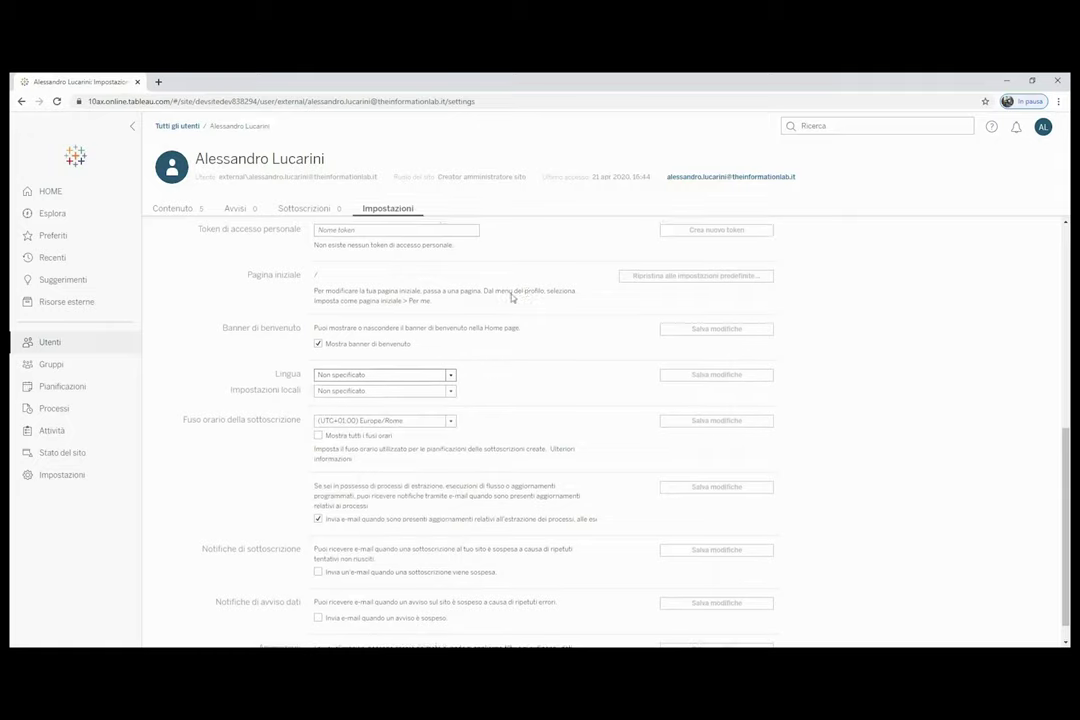
pyautogui.scroll(4, 506, 325)
pyautogui.scroll(1, 508, 339)
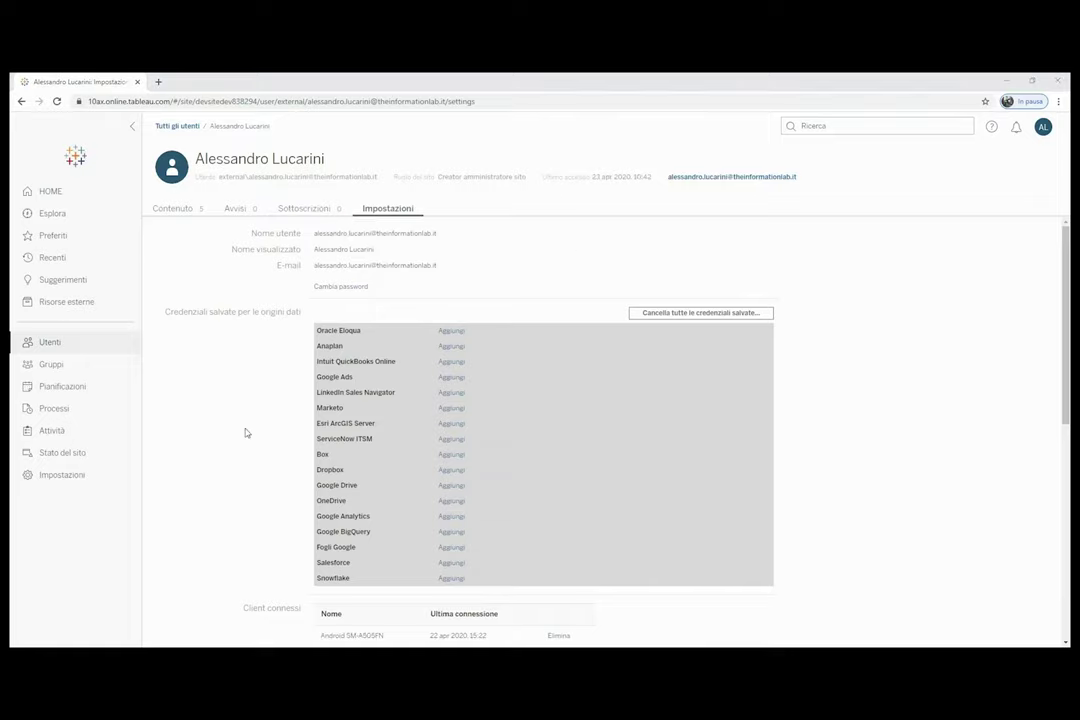
# Open the permissions for the Immatricolazioni project.
pyautogui.click(74, 216)
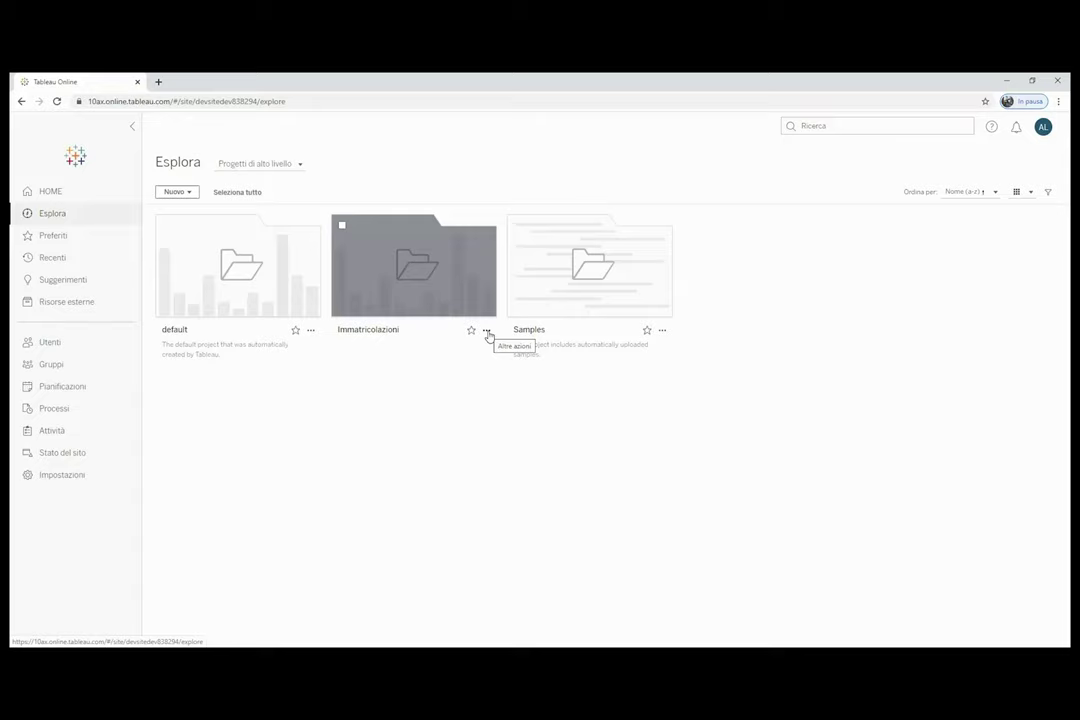
pyautogui.click(487, 331)
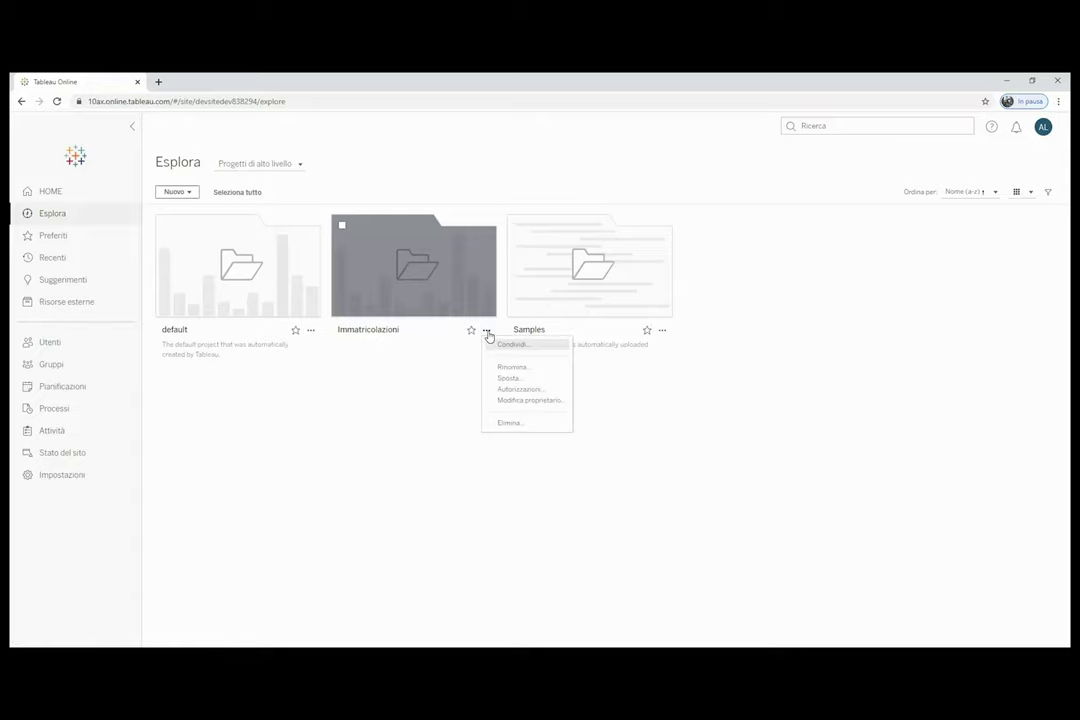
pyautogui.click(515, 394)
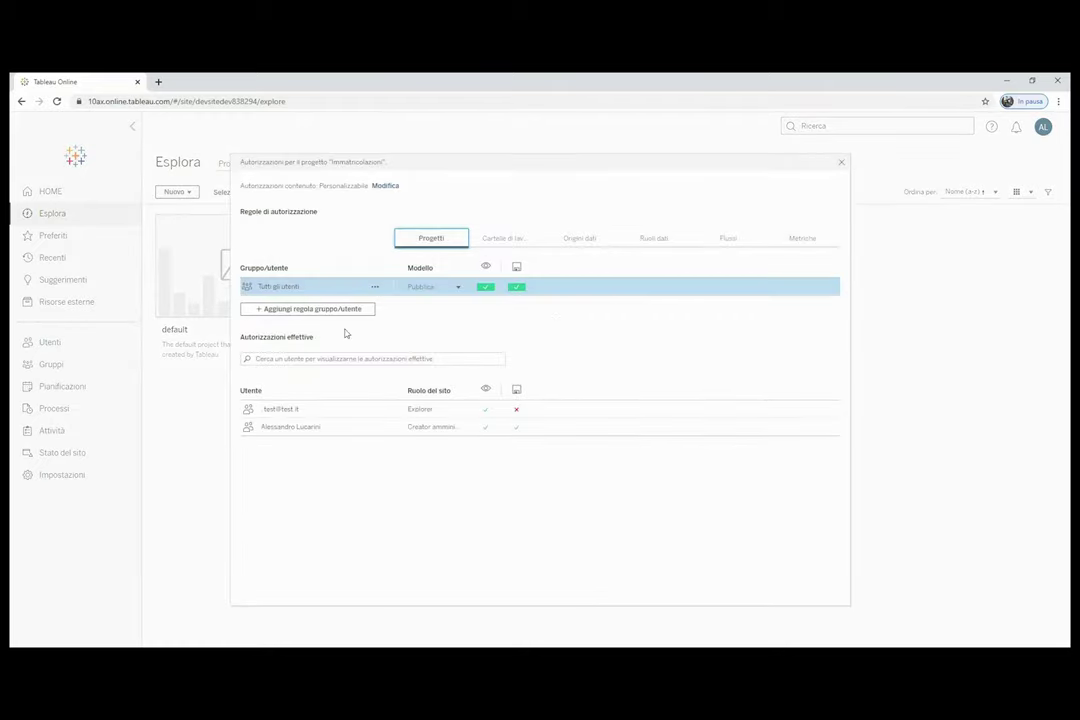
# Add a new permission rule for the Management group.
pyautogui.click(297, 312)
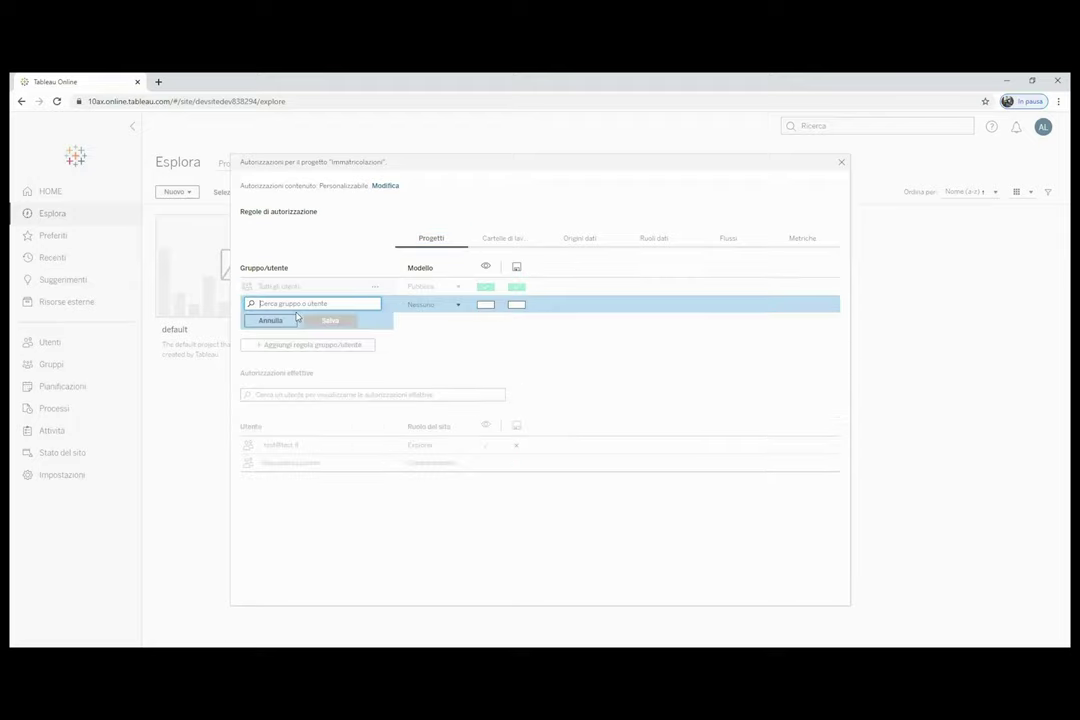
pyautogui.write('test')
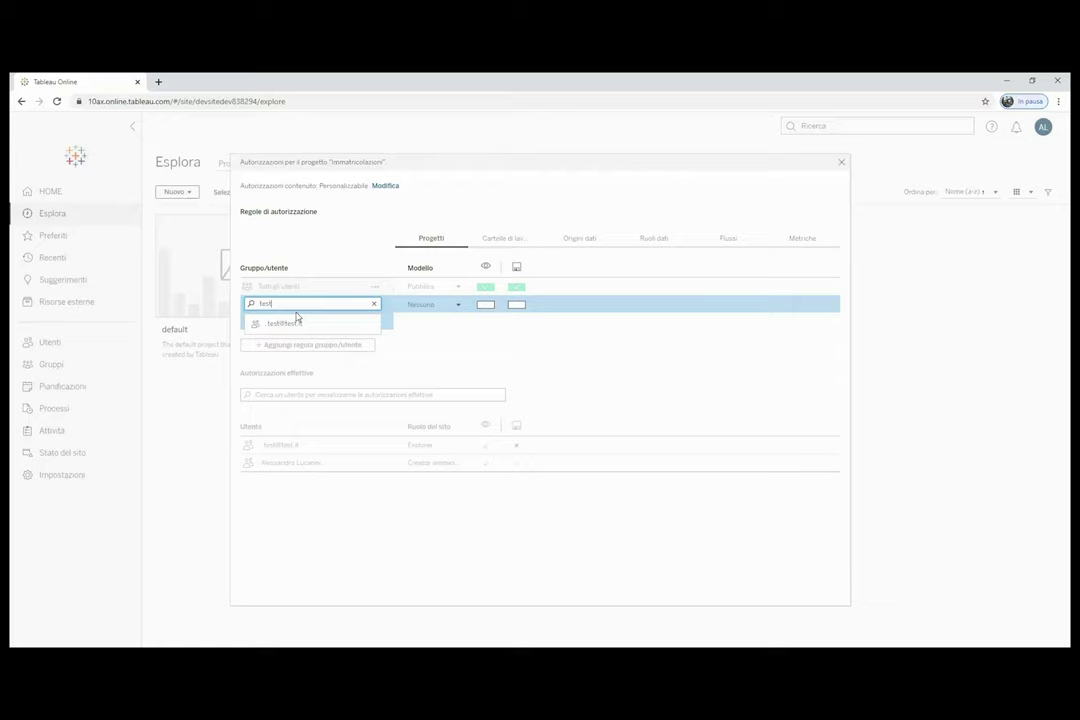
pyautogui.hotkey('ctrl', 'a')
pyautogui.write('im')
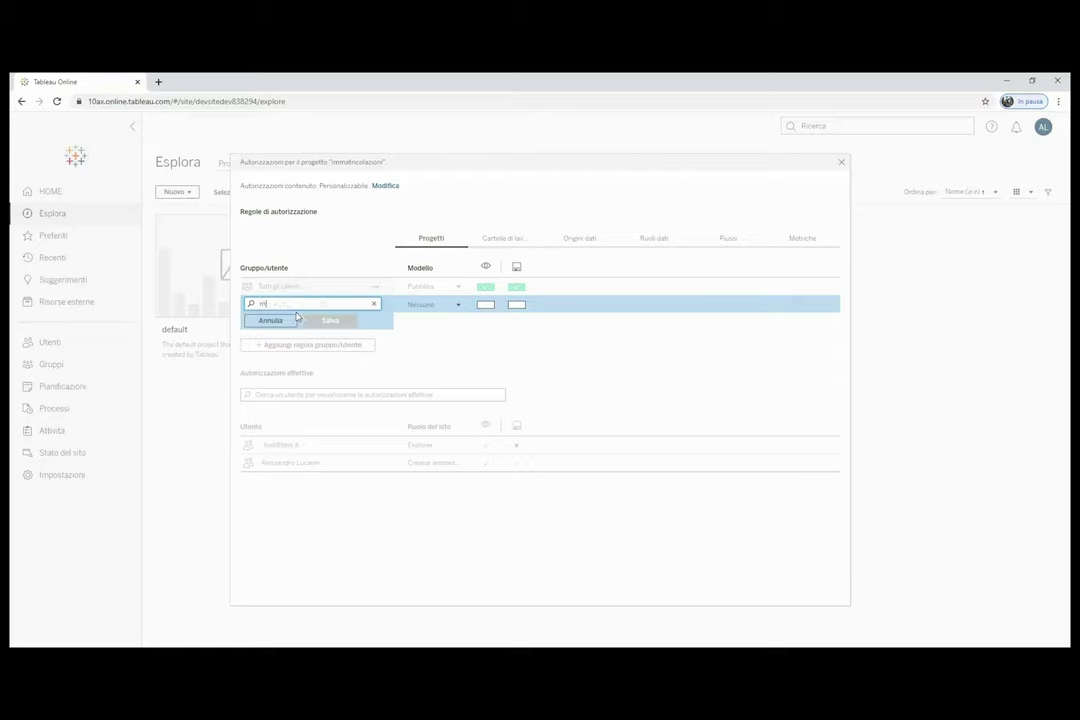
pyautogui.write('nagement')
pyautogui.click(294, 322)
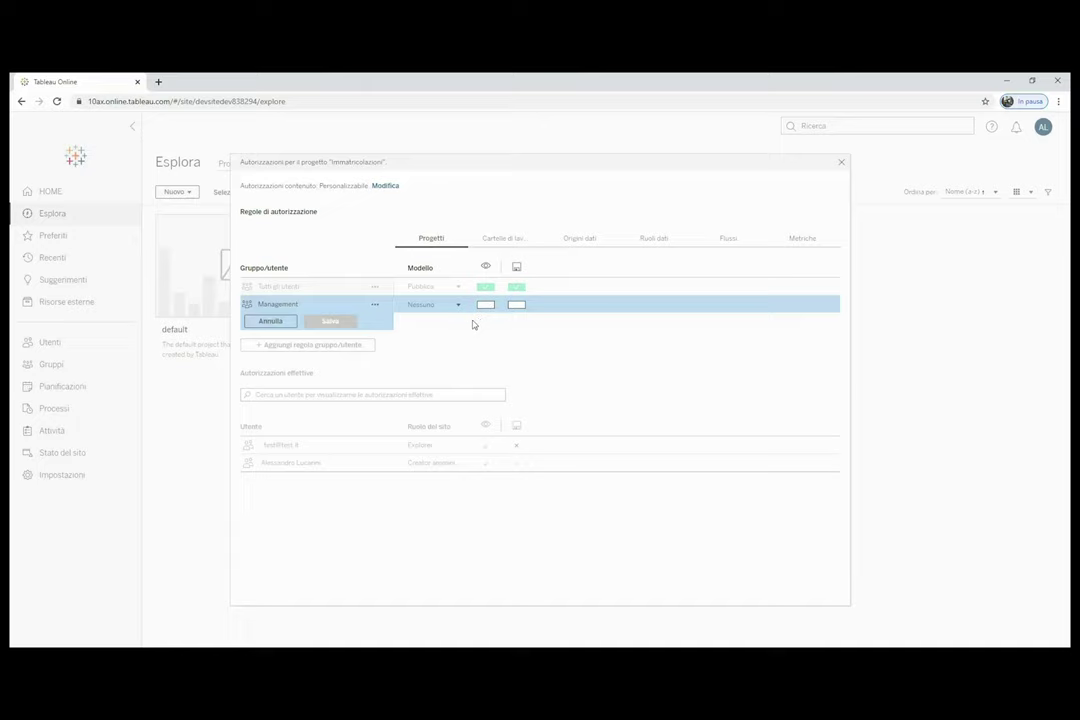
# Allow Management to view and publish to the project, keeping the template.
pyautogui.click(459, 306)
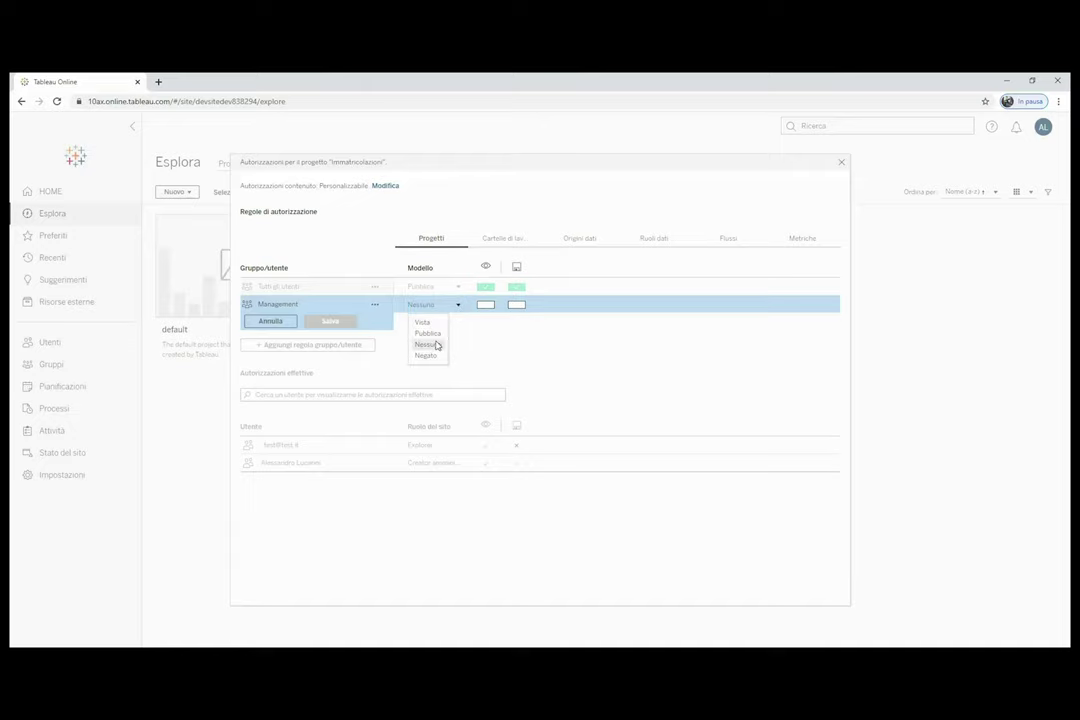
pyautogui.click(458, 306)
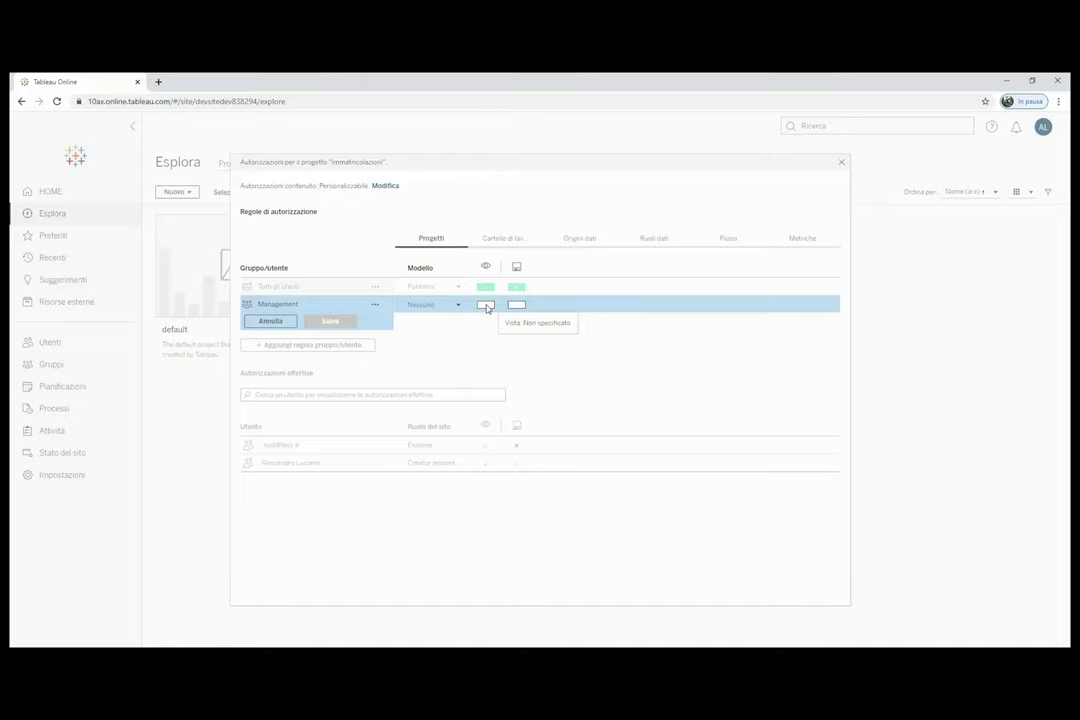
pyautogui.click(486, 305)
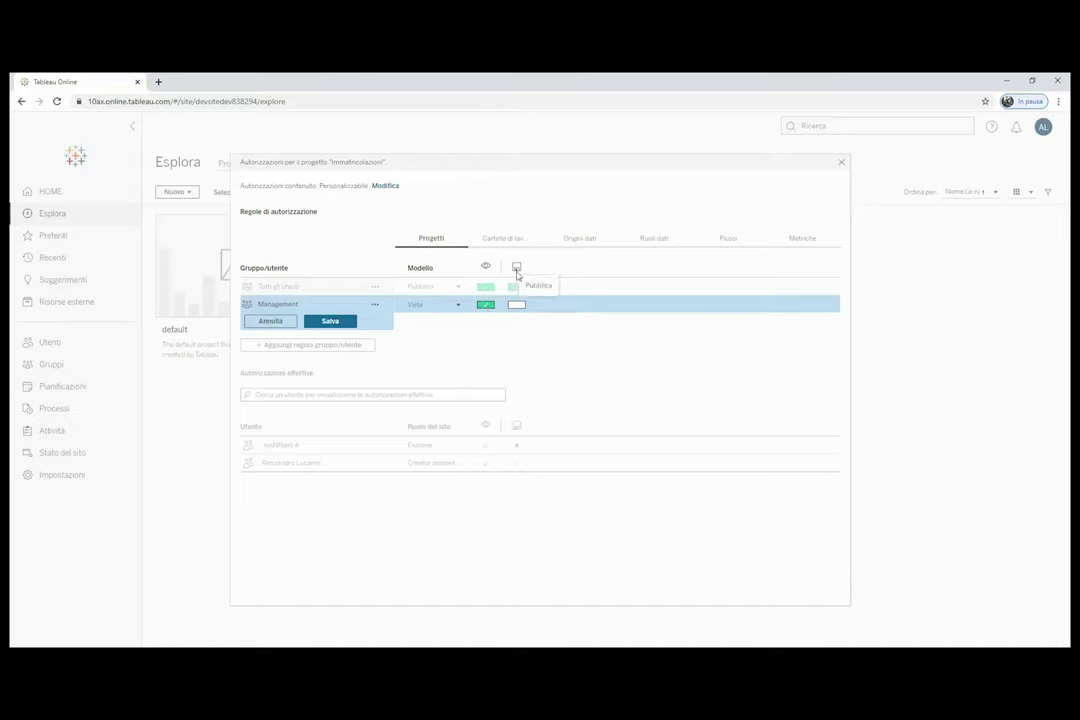
pyautogui.click(519, 306)
# Review Management's project, workbook, data source, data role, flow and metric capabilities.
pyautogui.click(502, 241)
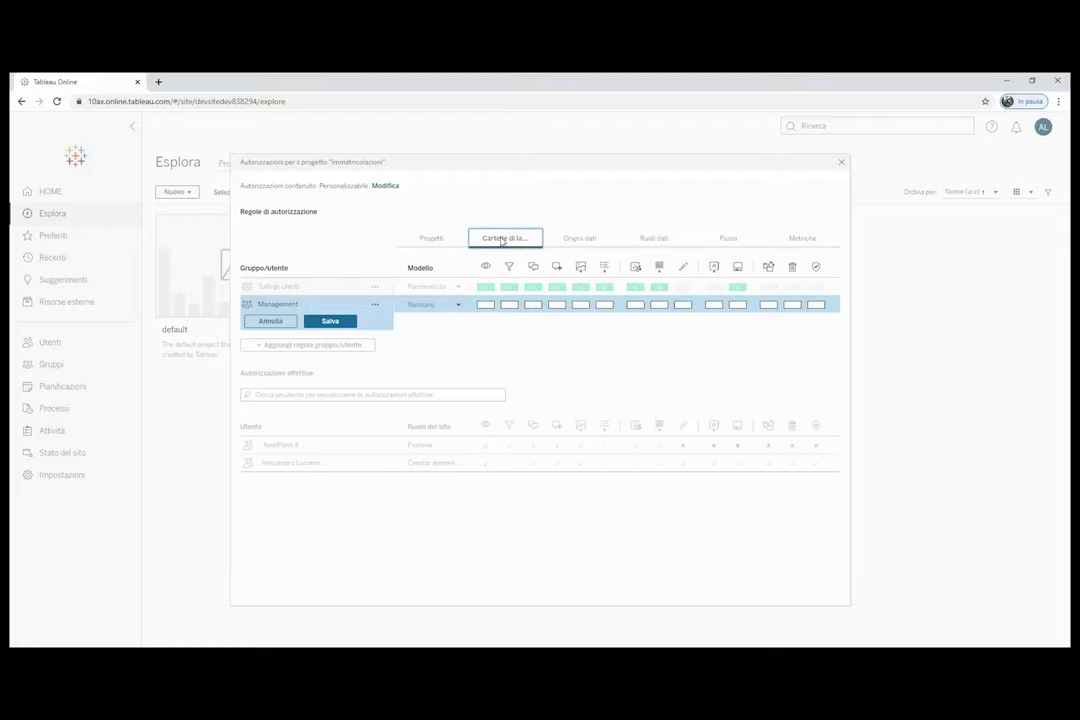
pyautogui.click(459, 306)
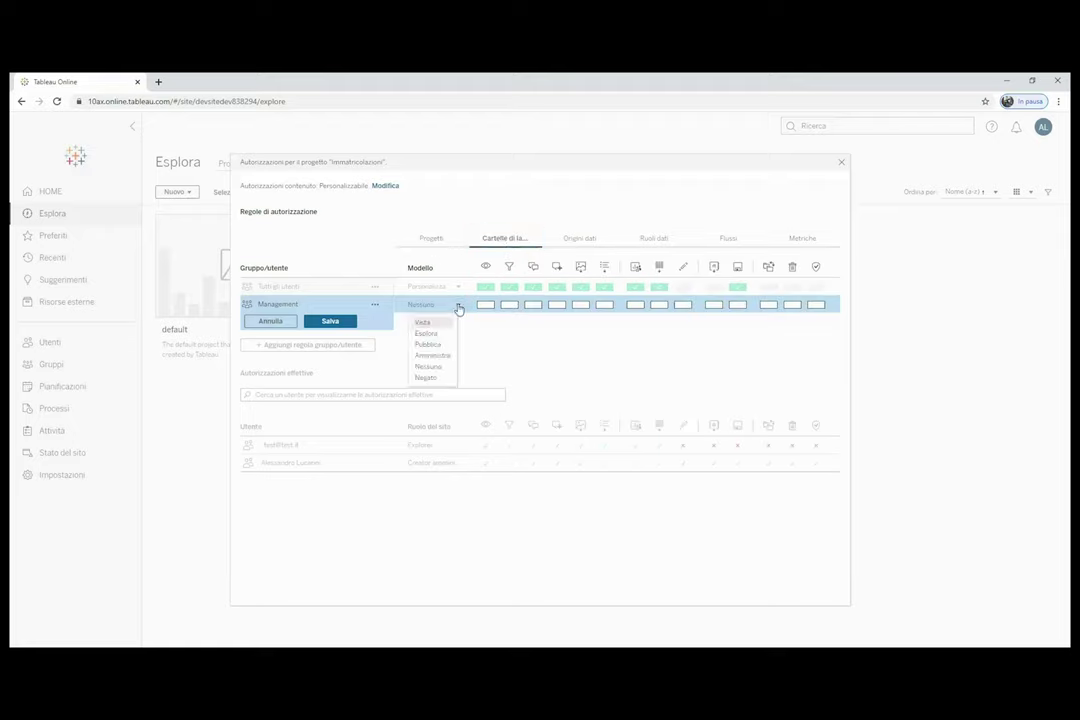
pyautogui.click(459, 306)
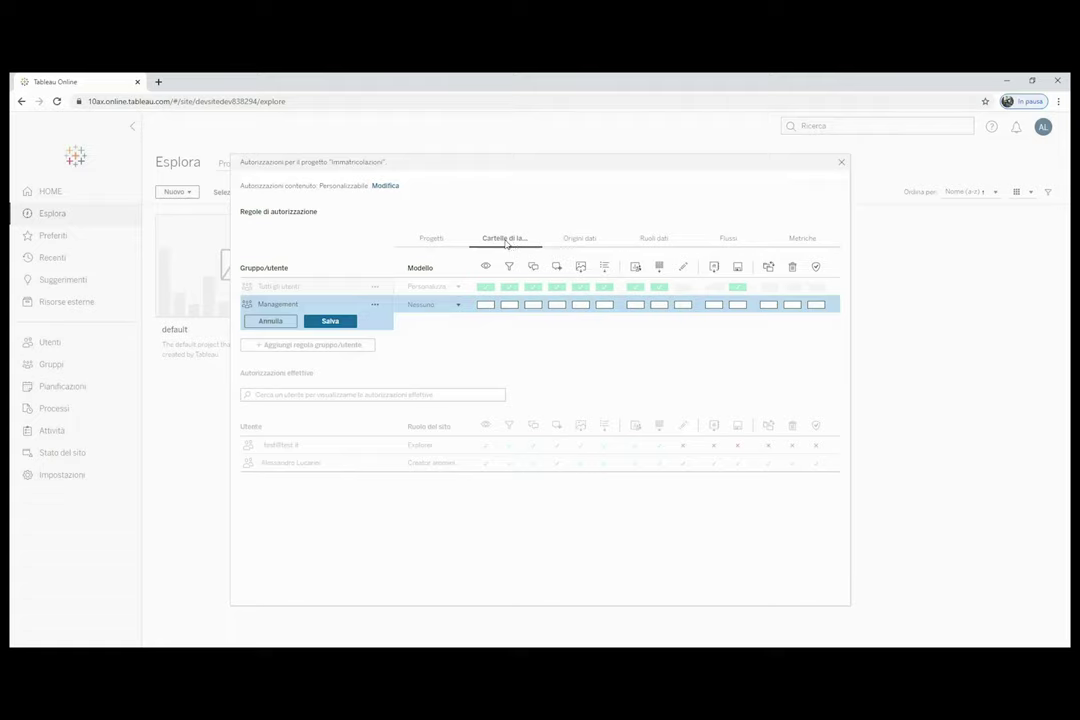
pyautogui.click(446, 241)
pyautogui.click(505, 240)
pyautogui.click(585, 240)
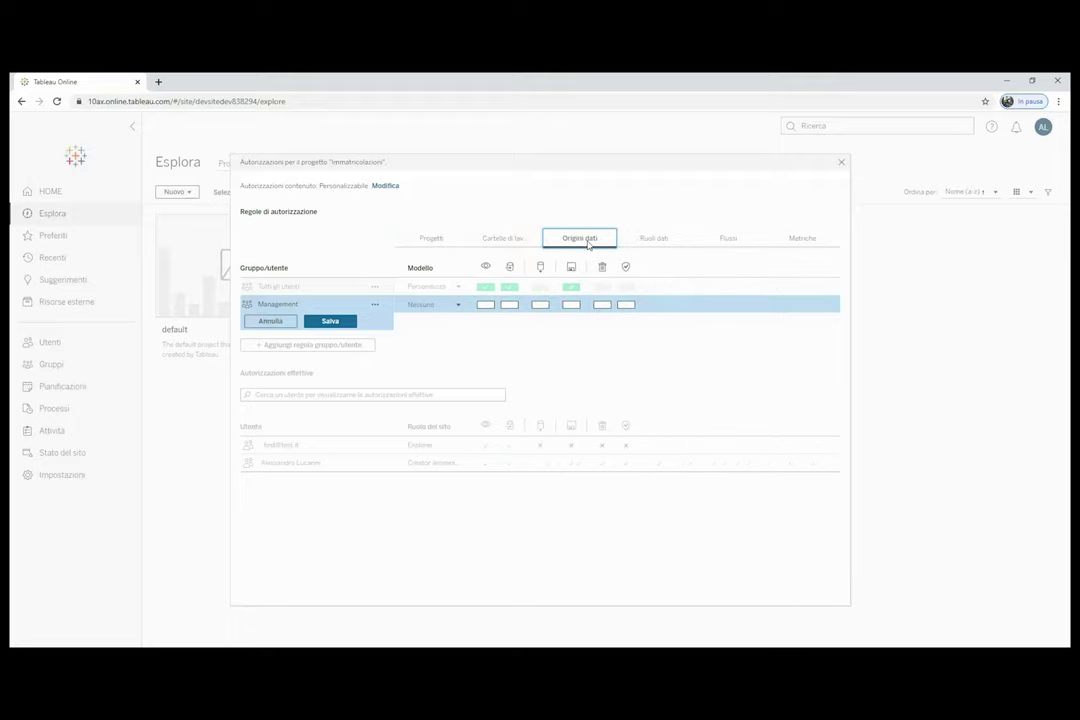
pyautogui.click(650, 241)
pyautogui.click(727, 240)
pyautogui.click(803, 241)
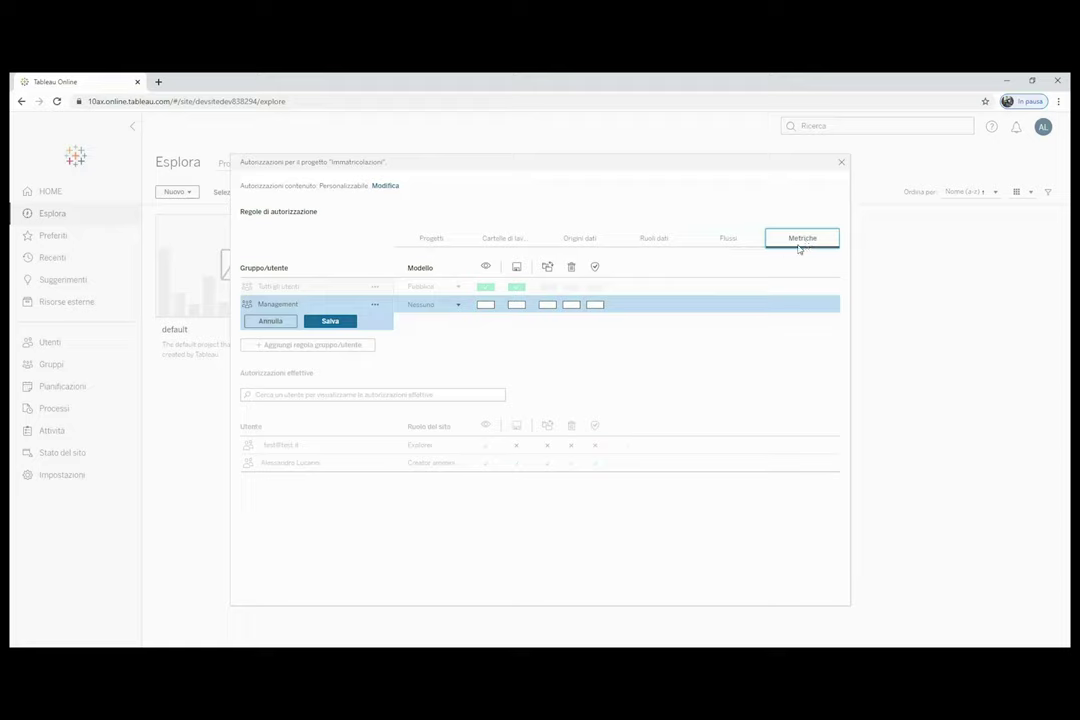
pyautogui.click(438, 239)
# Set the rule's template to Pubblica, then discard it and close the permissions window.
pyautogui.click(435, 306)
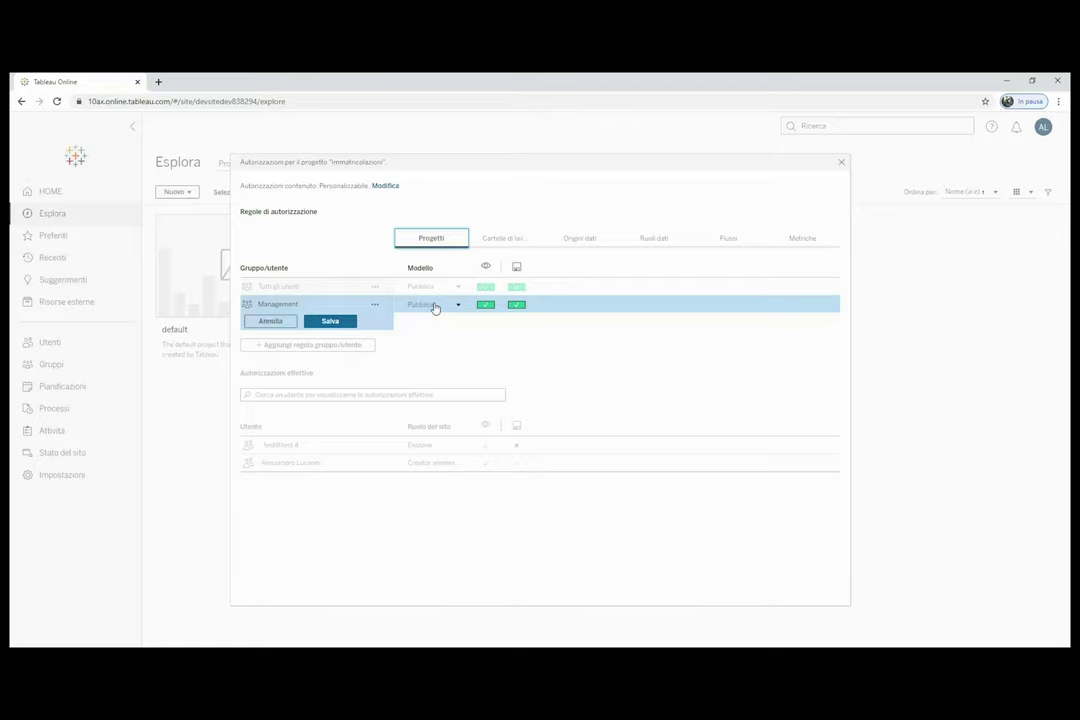
pyautogui.click(282, 321)
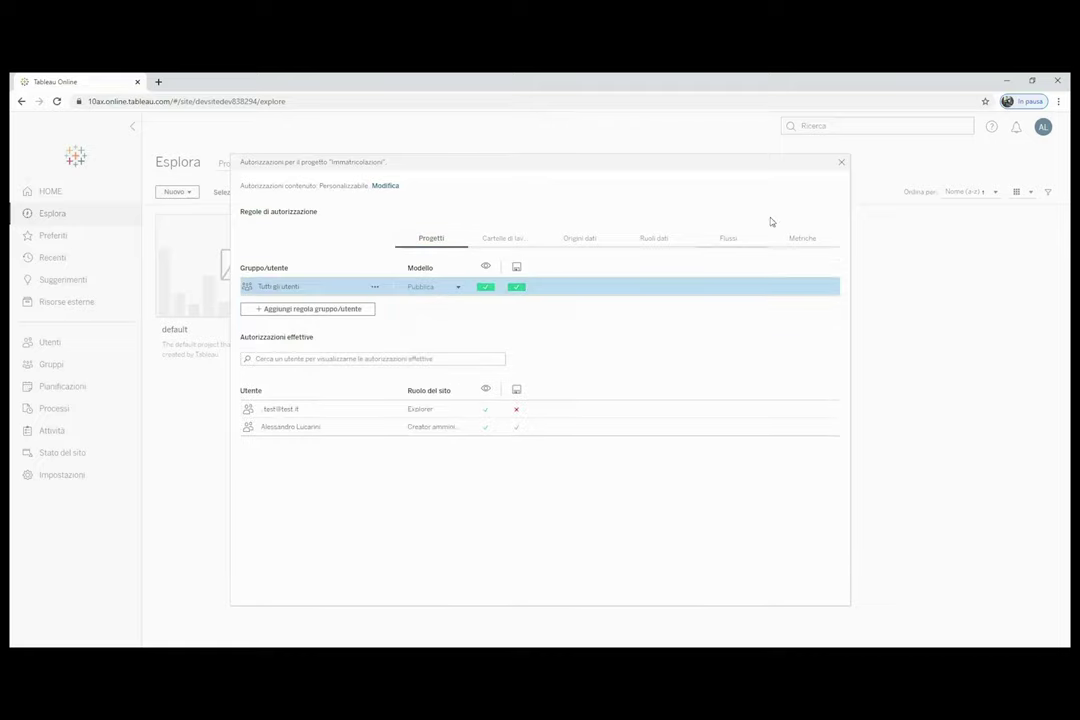
pyautogui.click(841, 162)
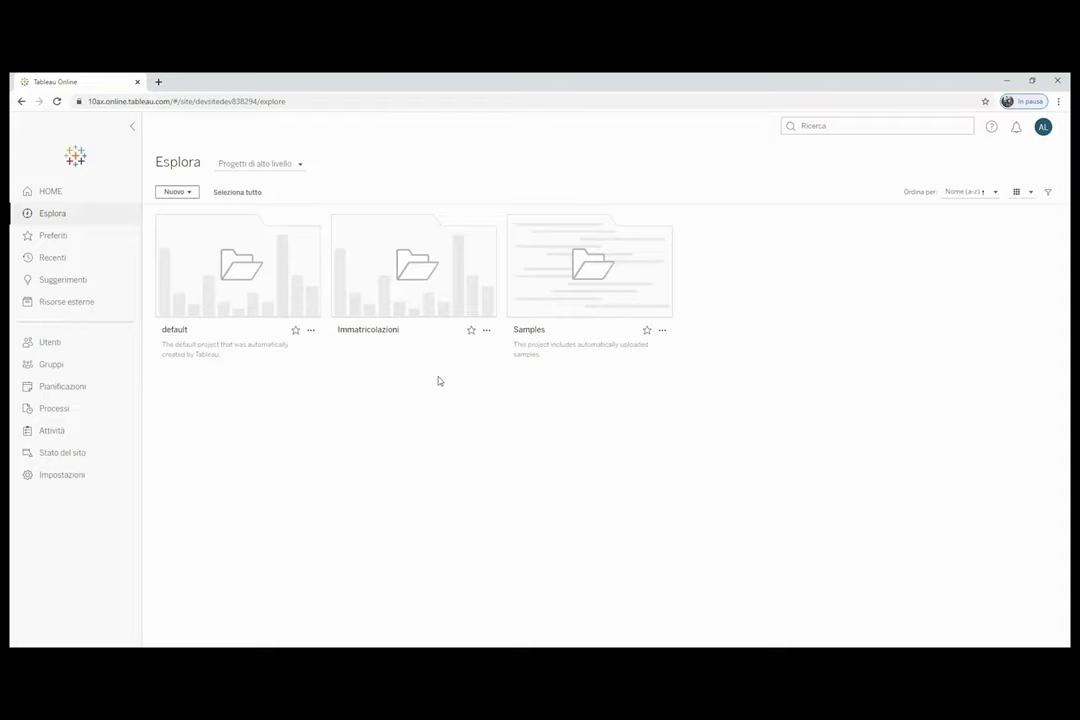
pyautogui.moveTo(429, 296)
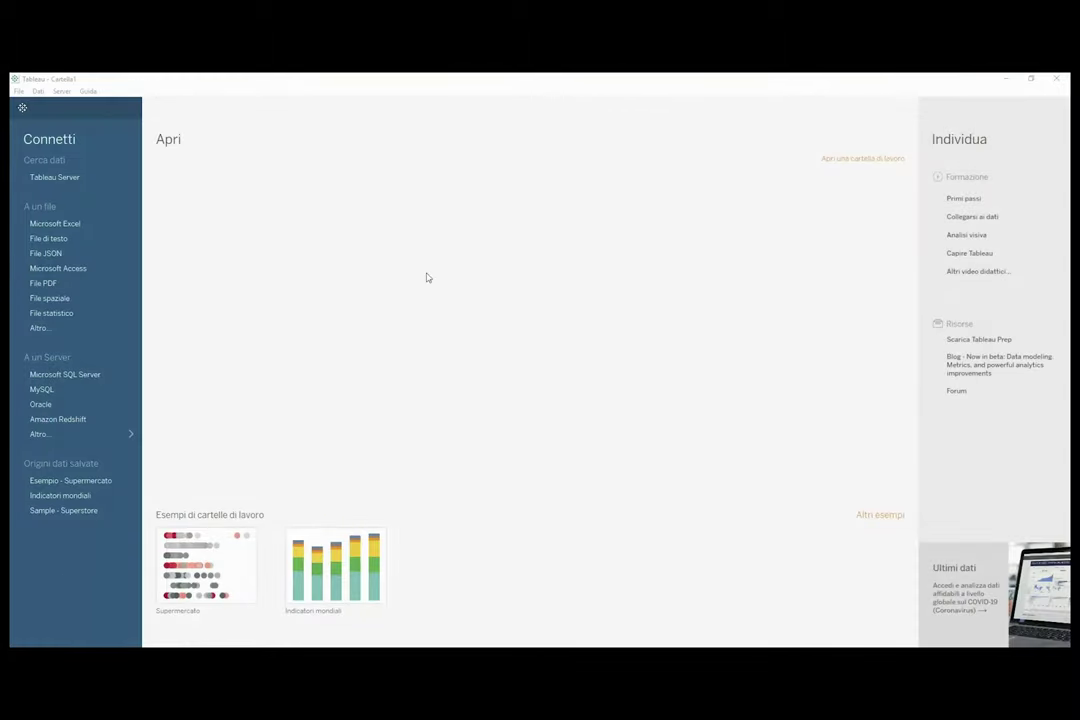
# View and dismiss the Tableau version information from the Guida menu.
pyautogui.click(88, 91)
pyautogui.click(120, 224)
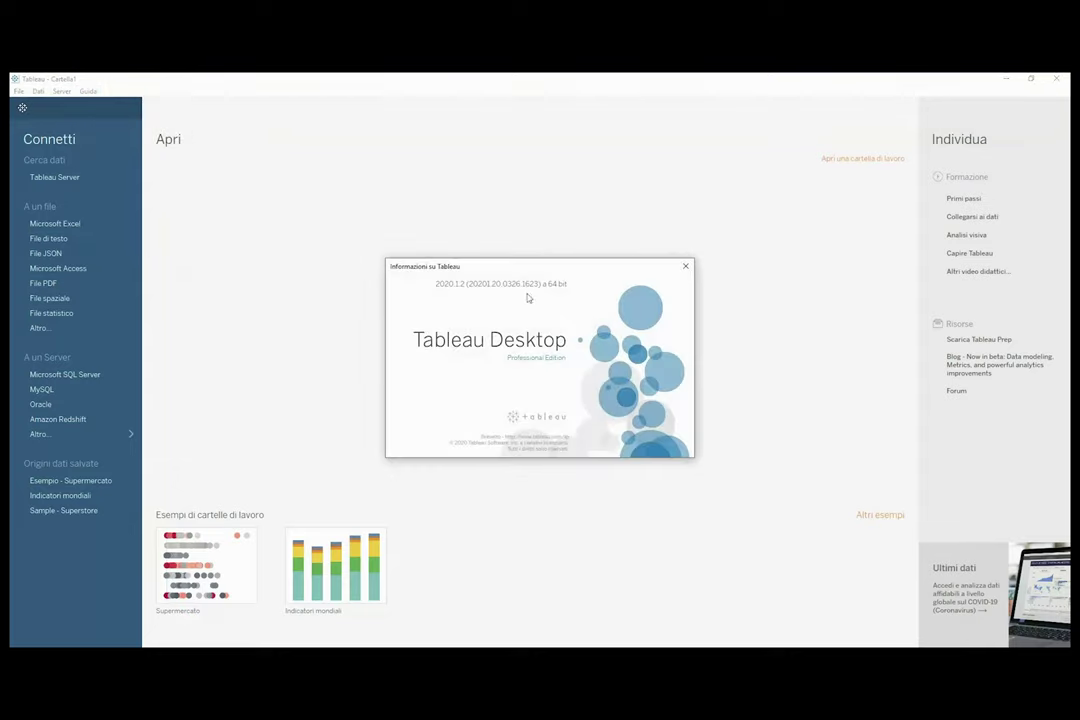
pyautogui.click(685, 265)
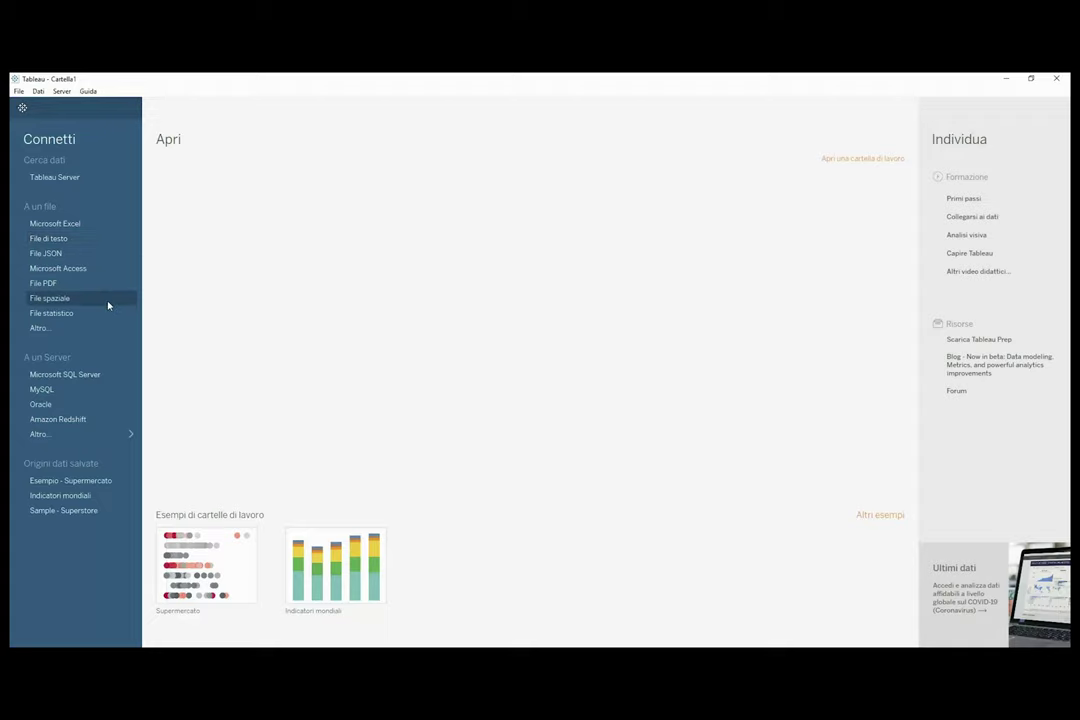
# Browse the full server connector list, then connect to a Microsoft Excel file.
pyautogui.click(110, 437)
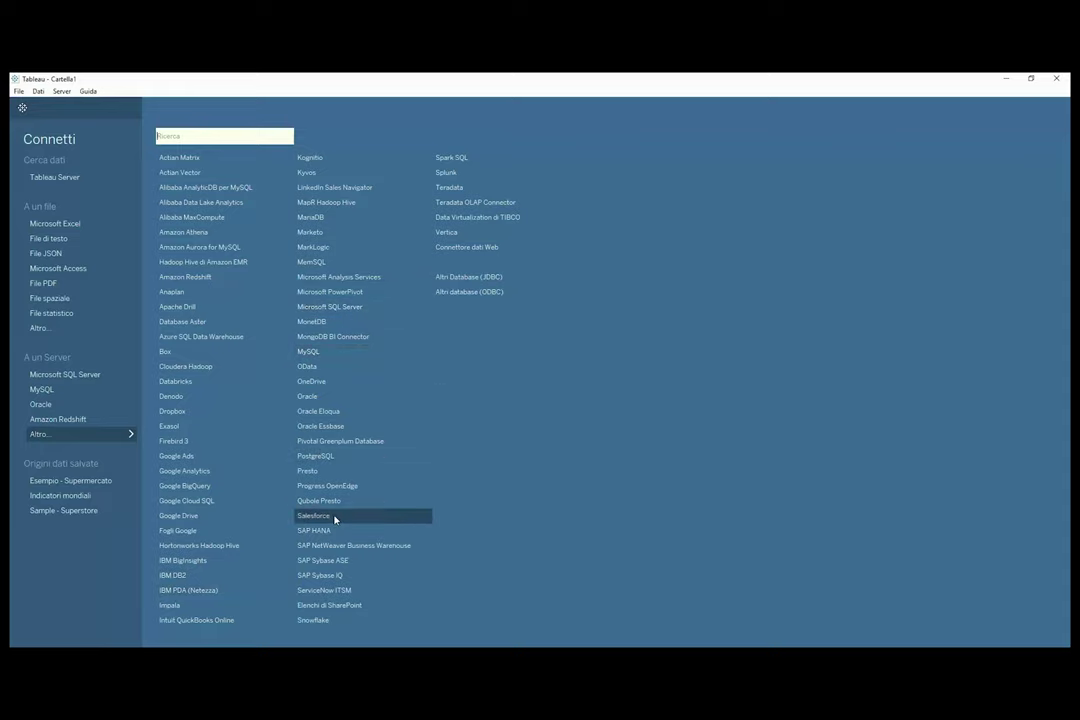
pyautogui.click(125, 433)
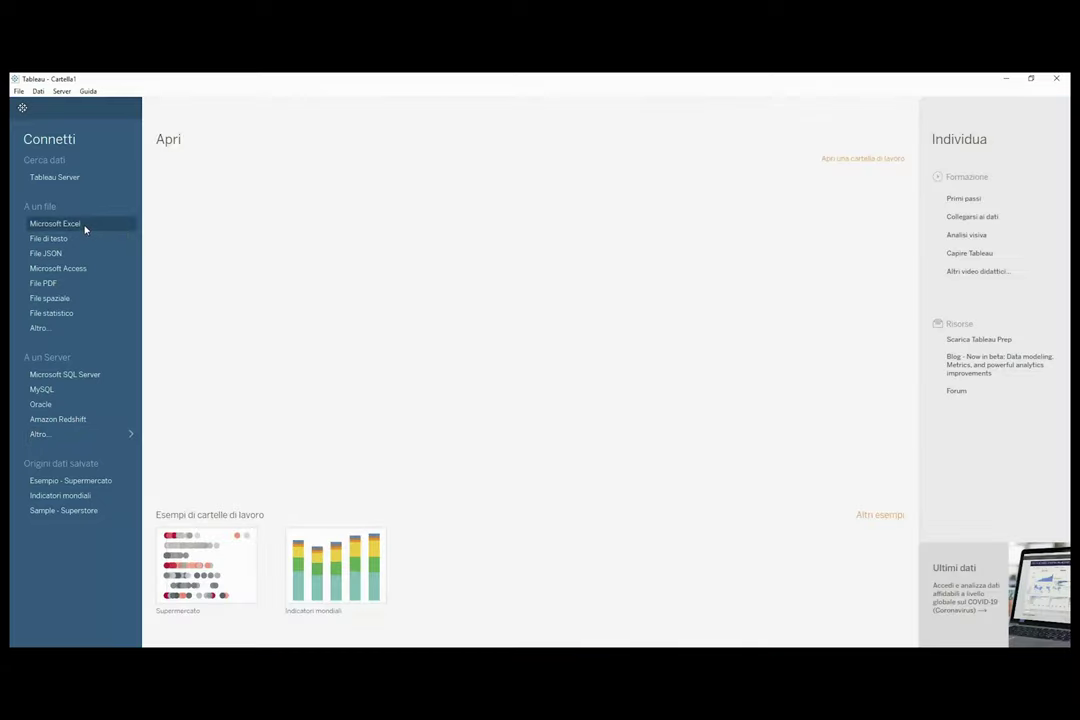
pyautogui.click(85, 230)
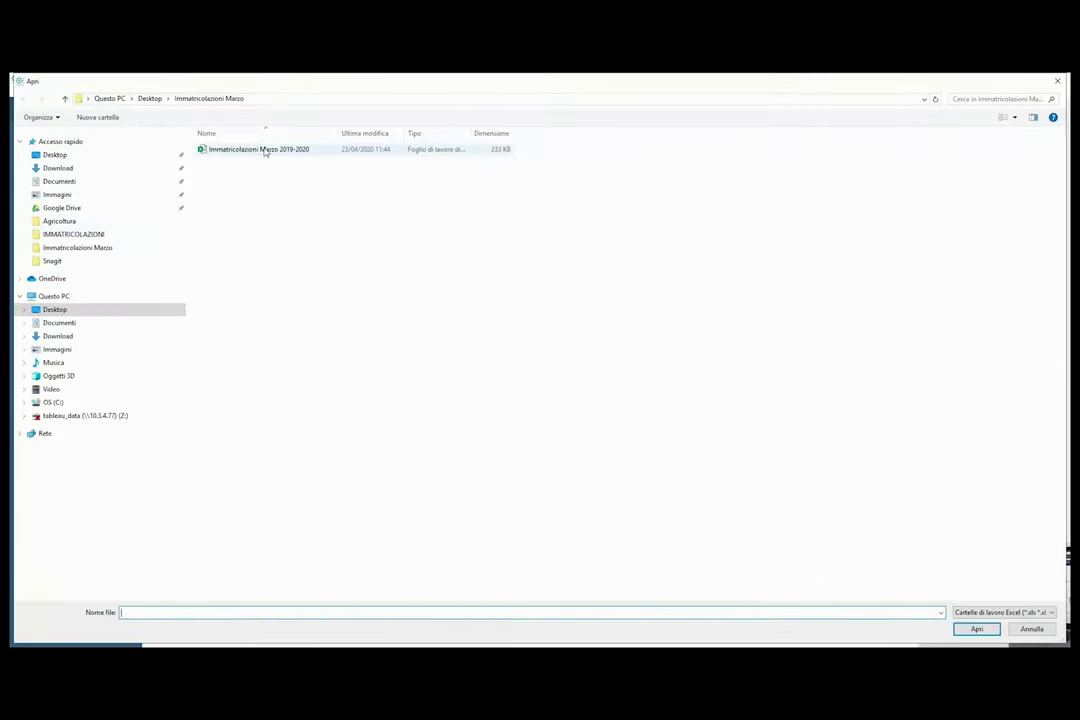
# Open the Immatricolazioni Marzo 2019-2020 workbook and add Sheet 1 as the data source.
pyautogui.click(265, 150)
pyautogui.click(976, 628)
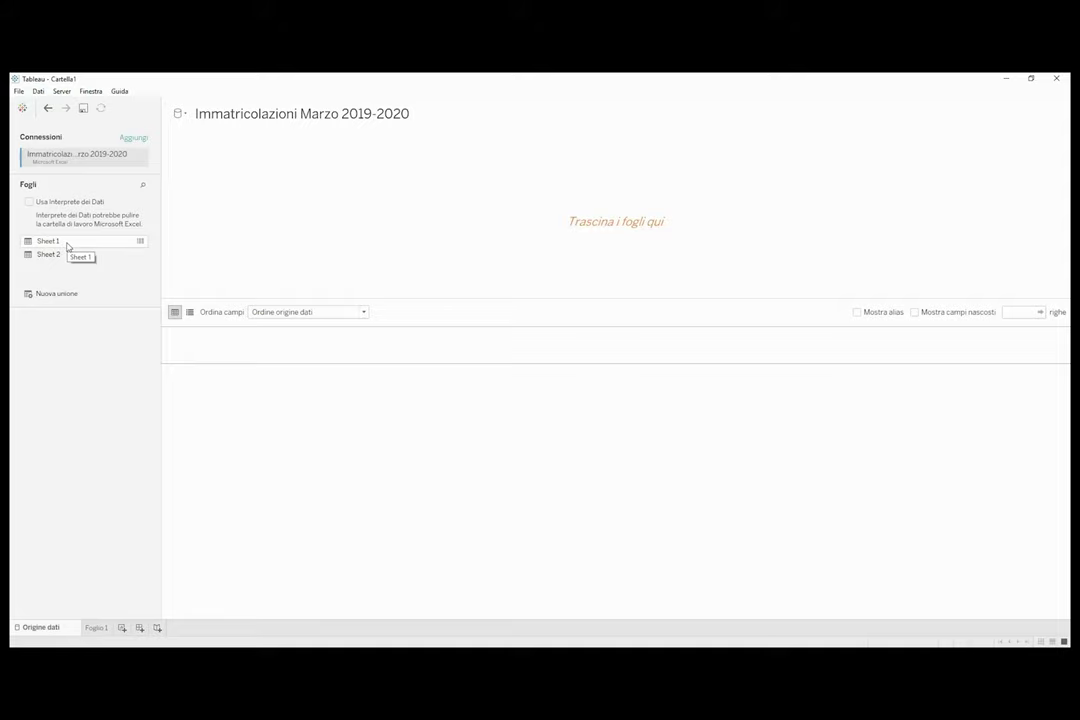
pyautogui.doubleClick(68, 246)
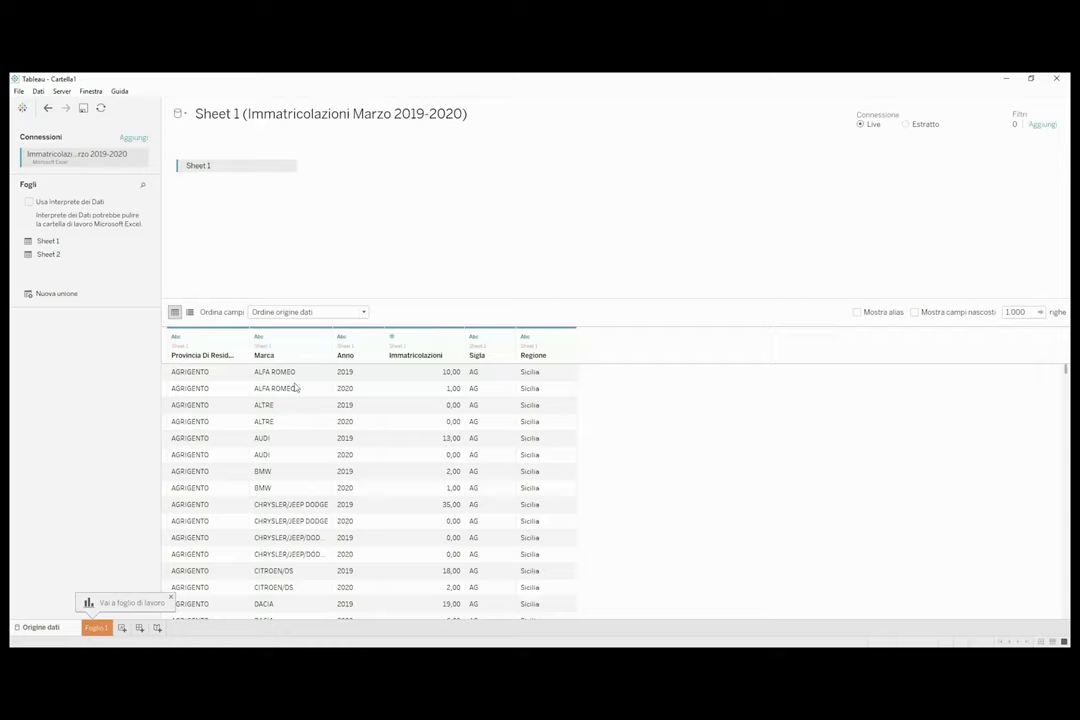
pyautogui.click(176, 337)
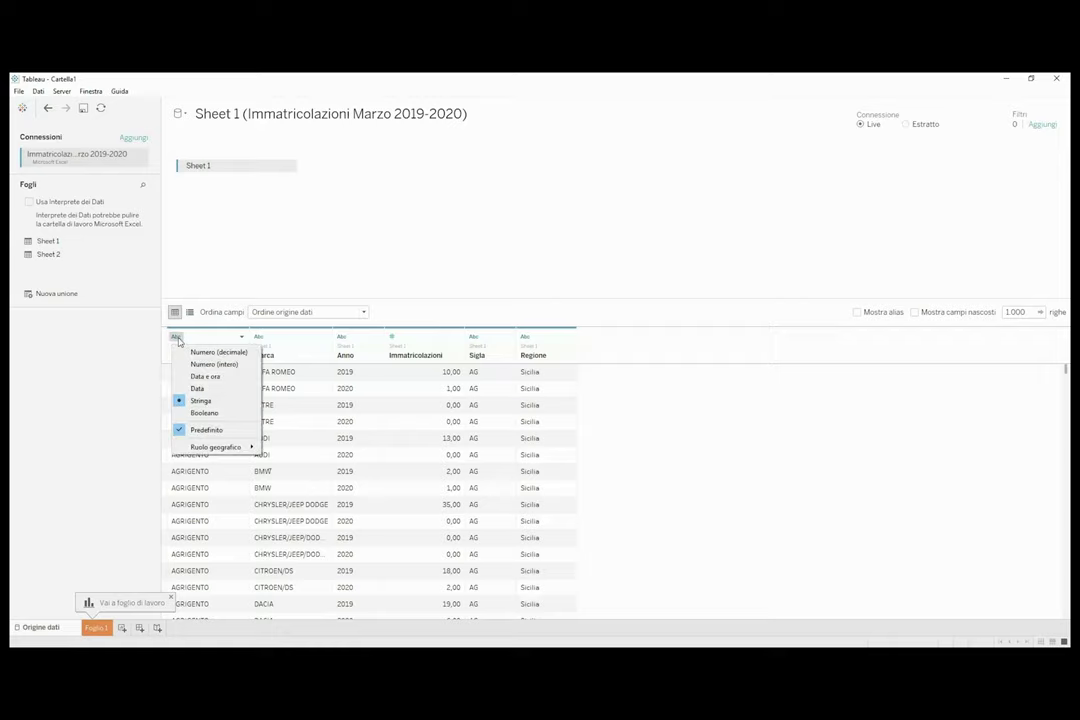
# Make Anno a date field and Immatricolazioni a whole number (Numero intero).
pyautogui.click(753, 438)
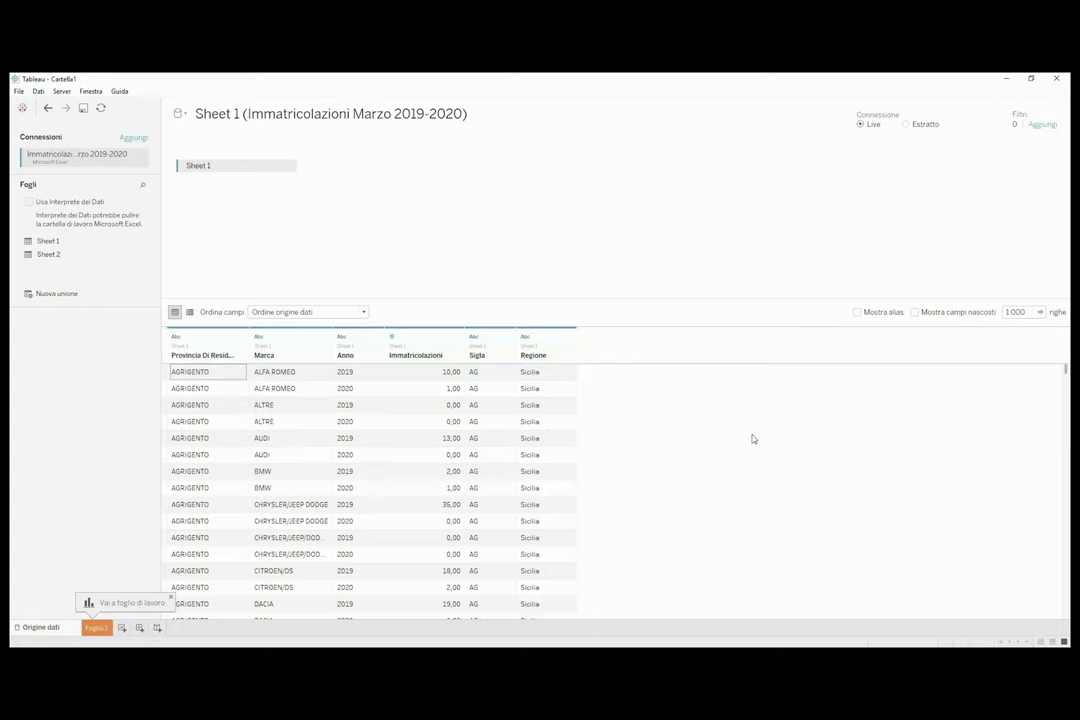
pyautogui.click(242, 337)
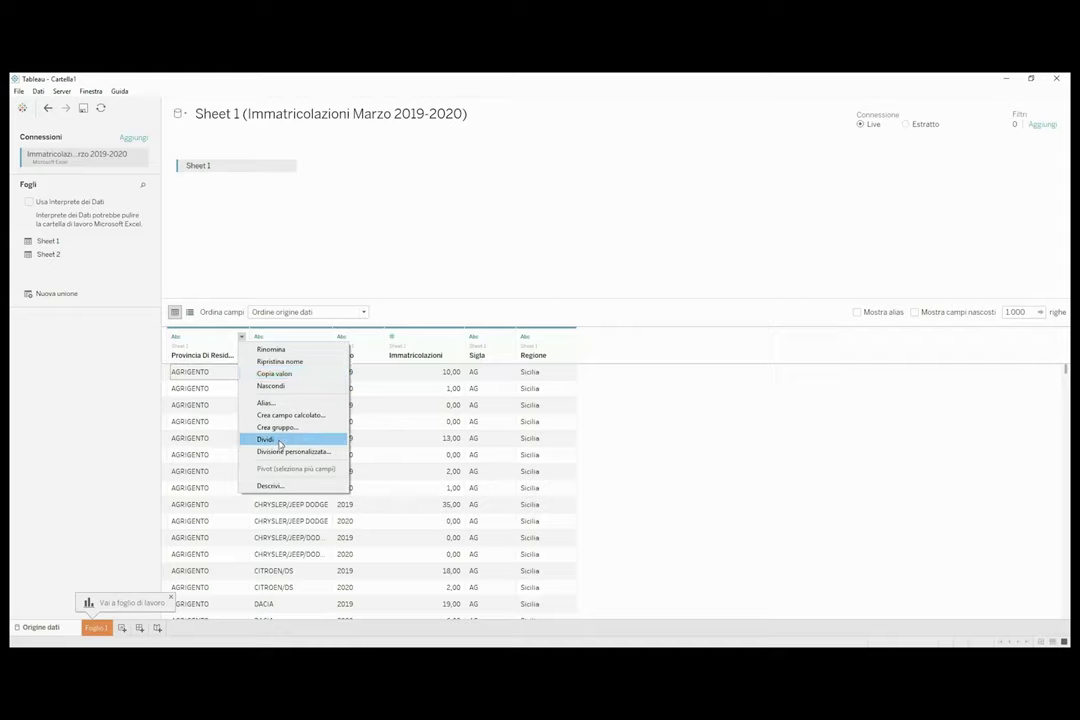
pyautogui.click(665, 470)
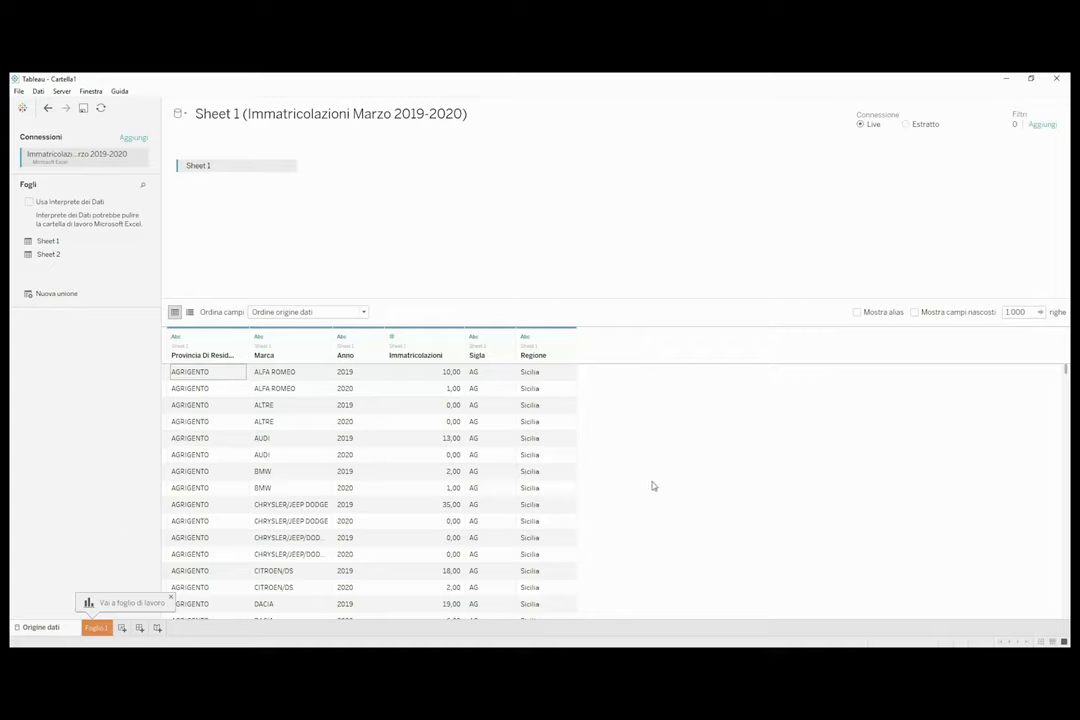
pyautogui.click(342, 338)
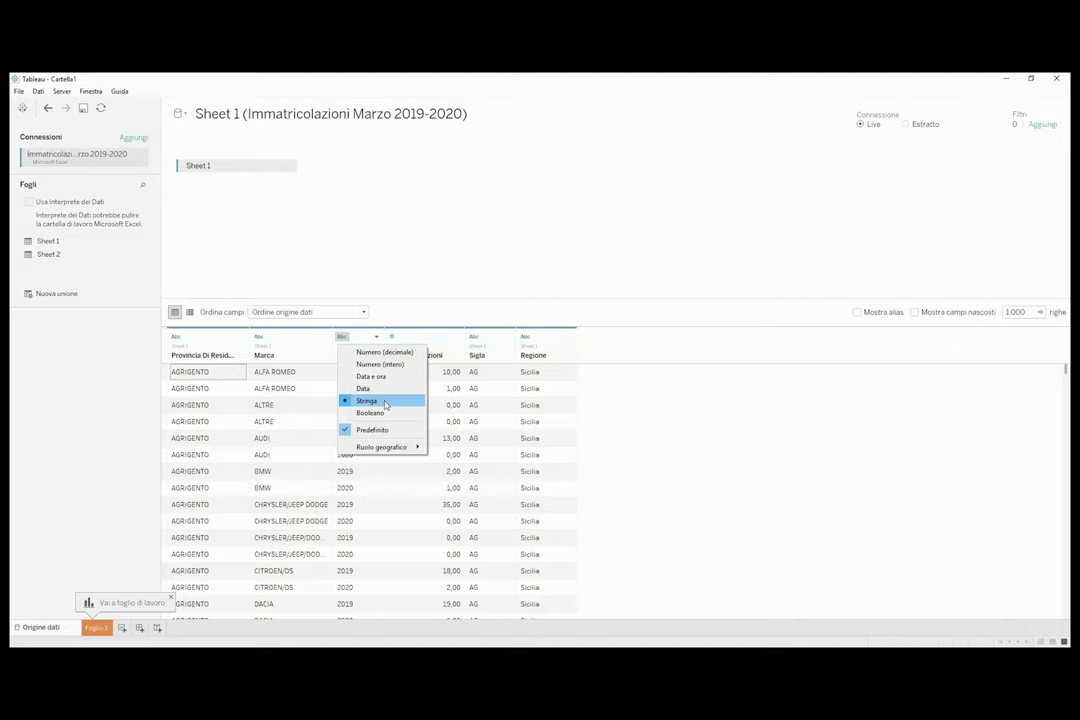
pyautogui.click(374, 389)
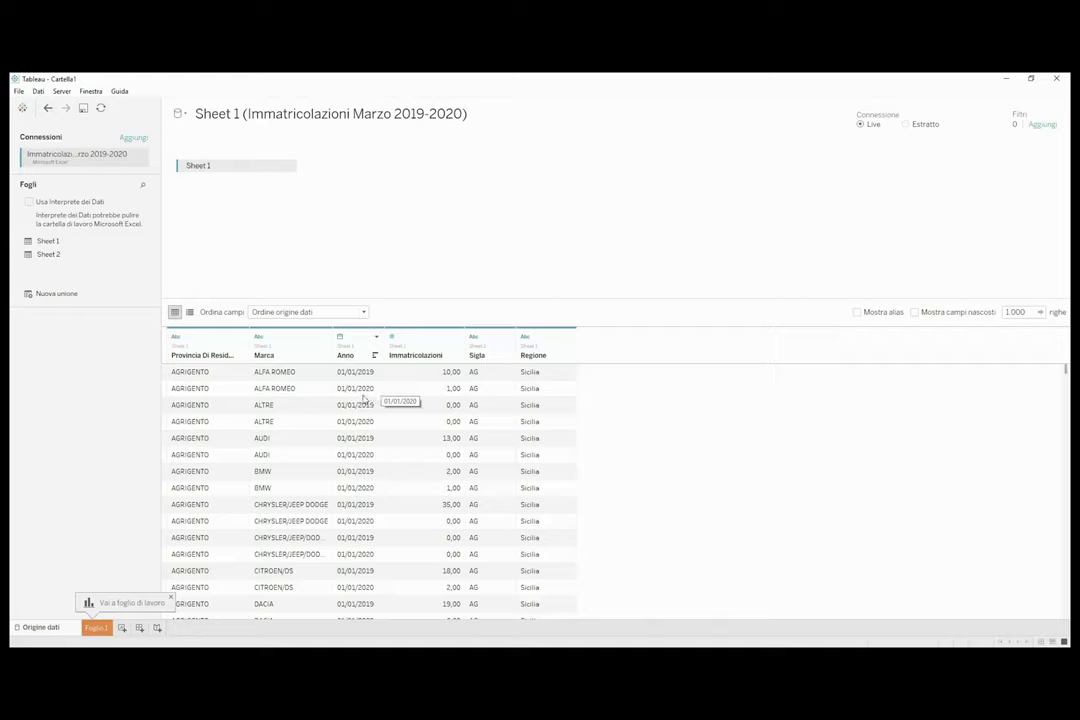
pyautogui.click(393, 337)
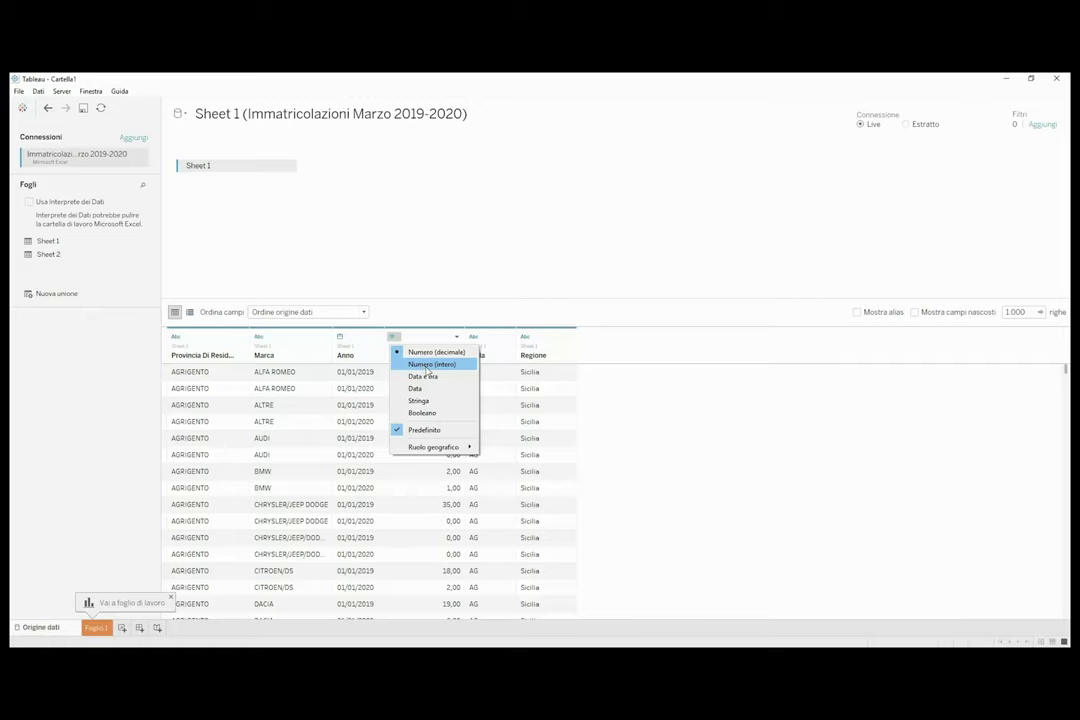
pyautogui.click(427, 370)
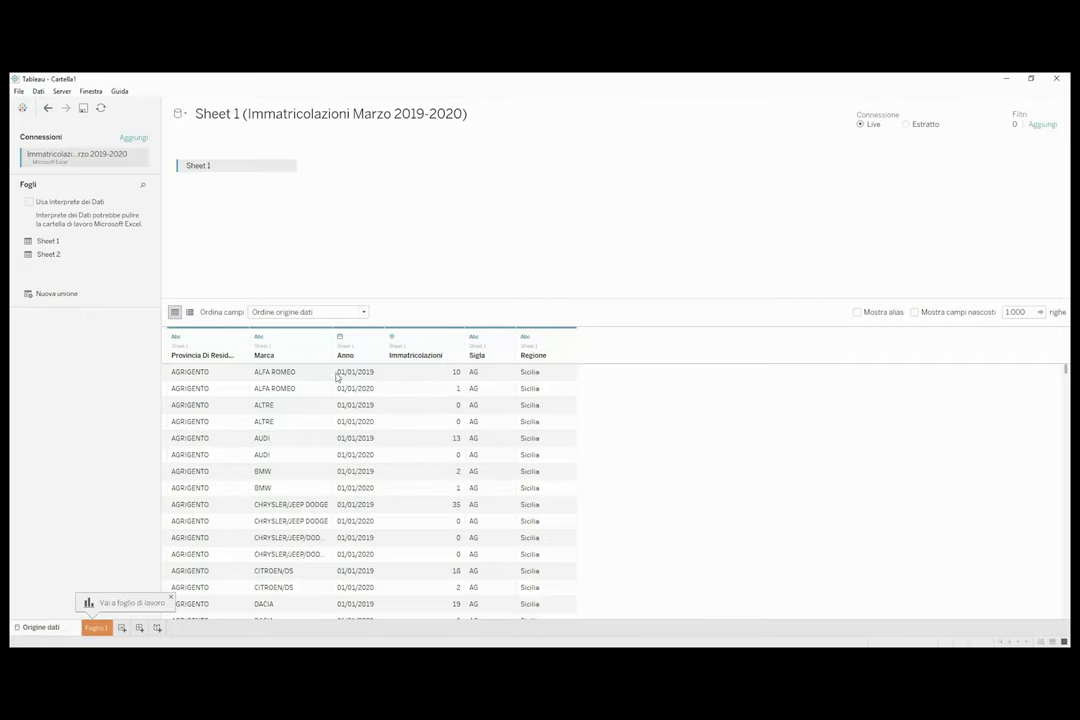
# Leave Marca as text and bring up the province column's data type choices.
pyautogui.click(259, 337)
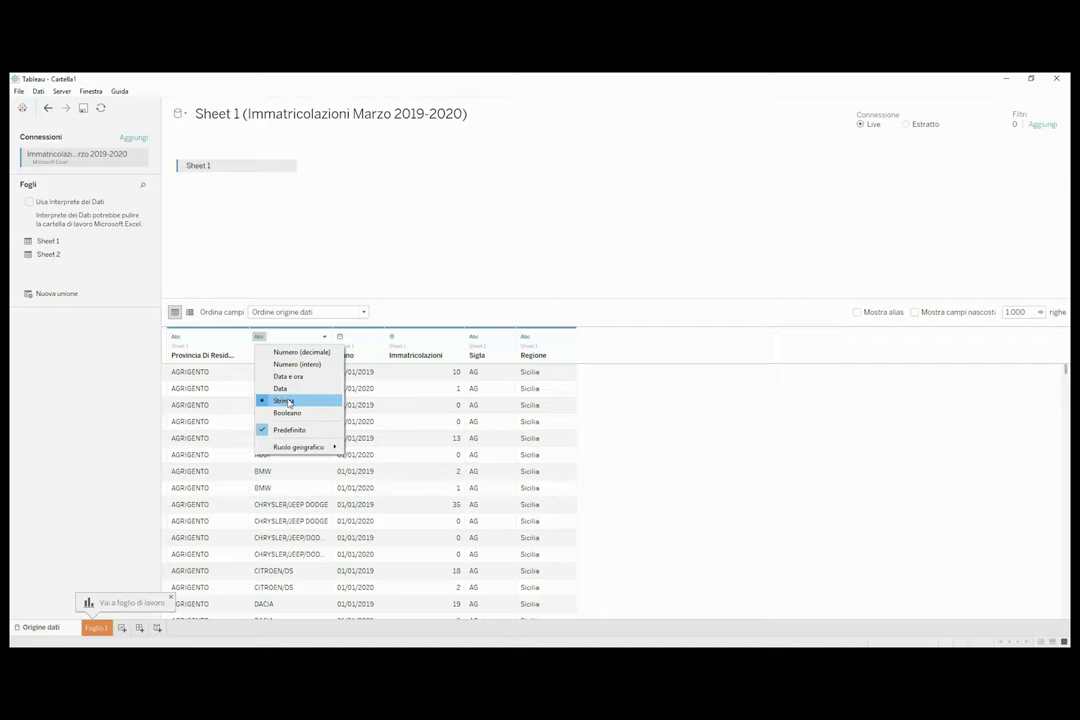
pyautogui.click(686, 437)
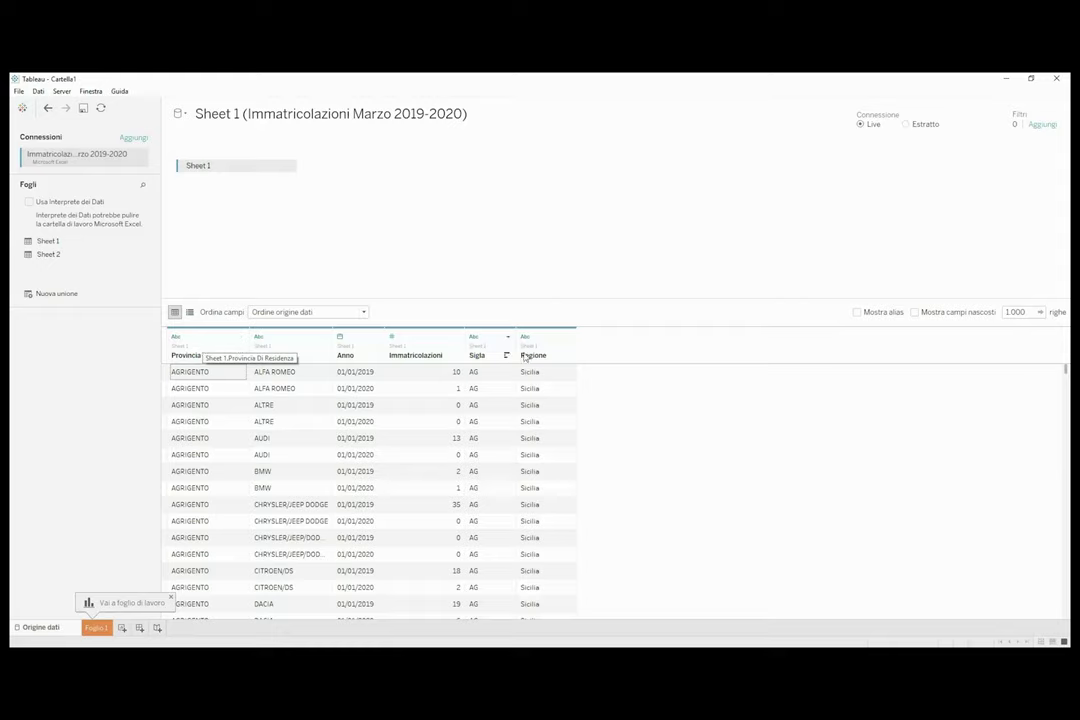
pyautogui.click(177, 338)
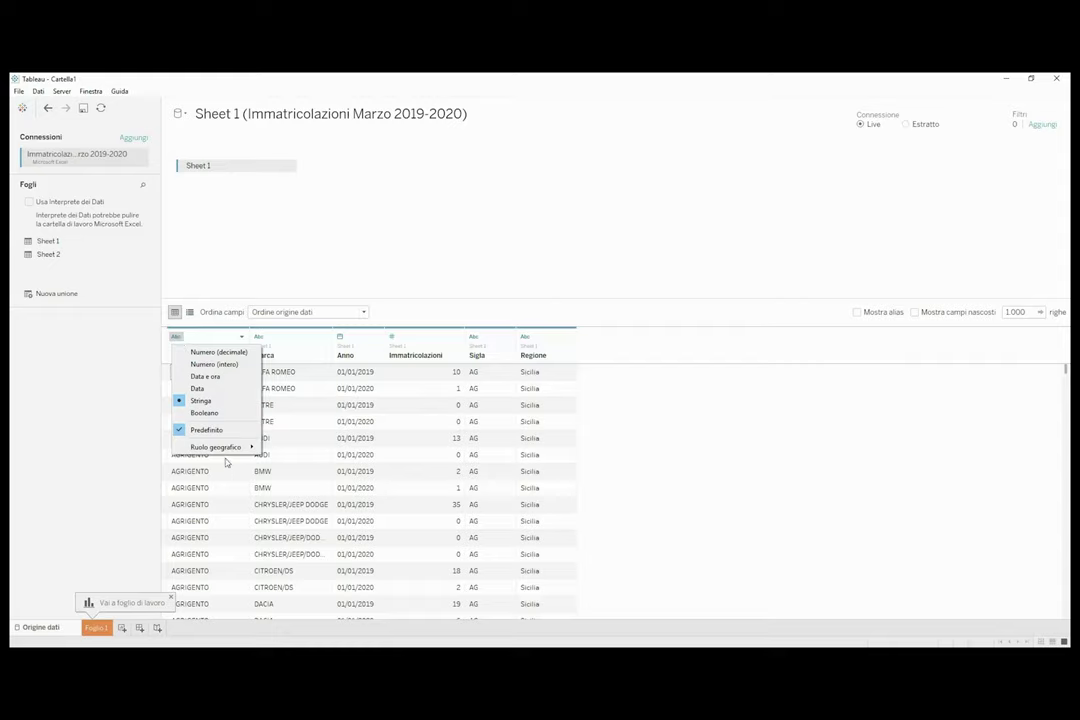
pyautogui.moveTo(221, 452)
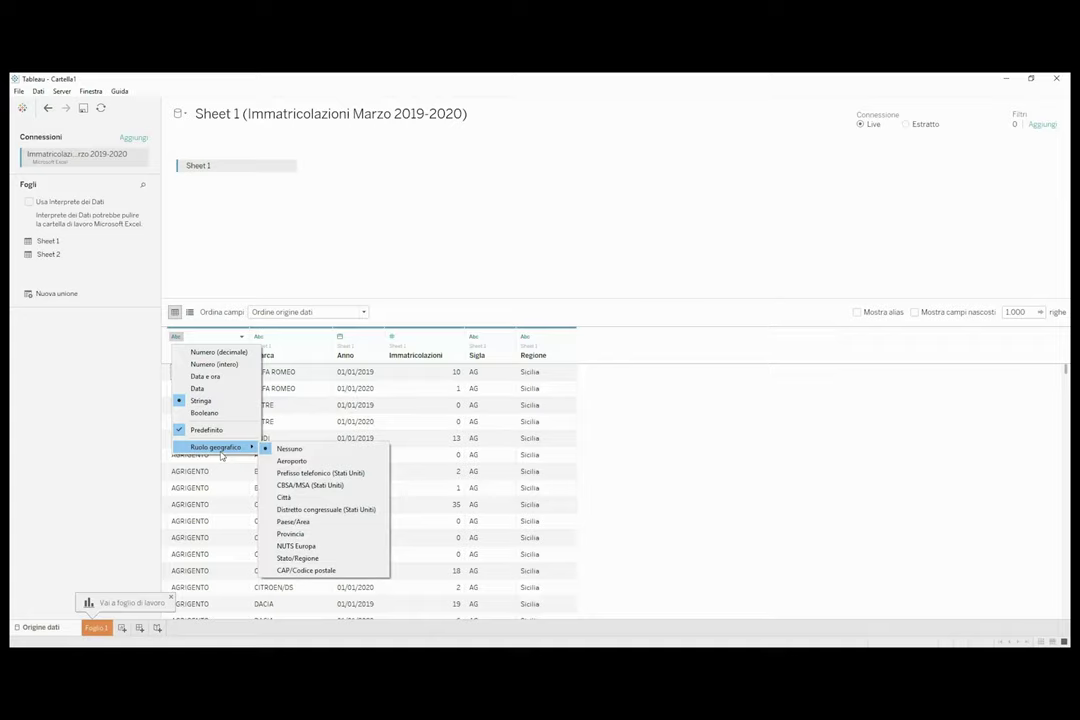
# Give the province column the Provincia geographic role and Regione the Stato/Regione role.
pyautogui.click(316, 534)
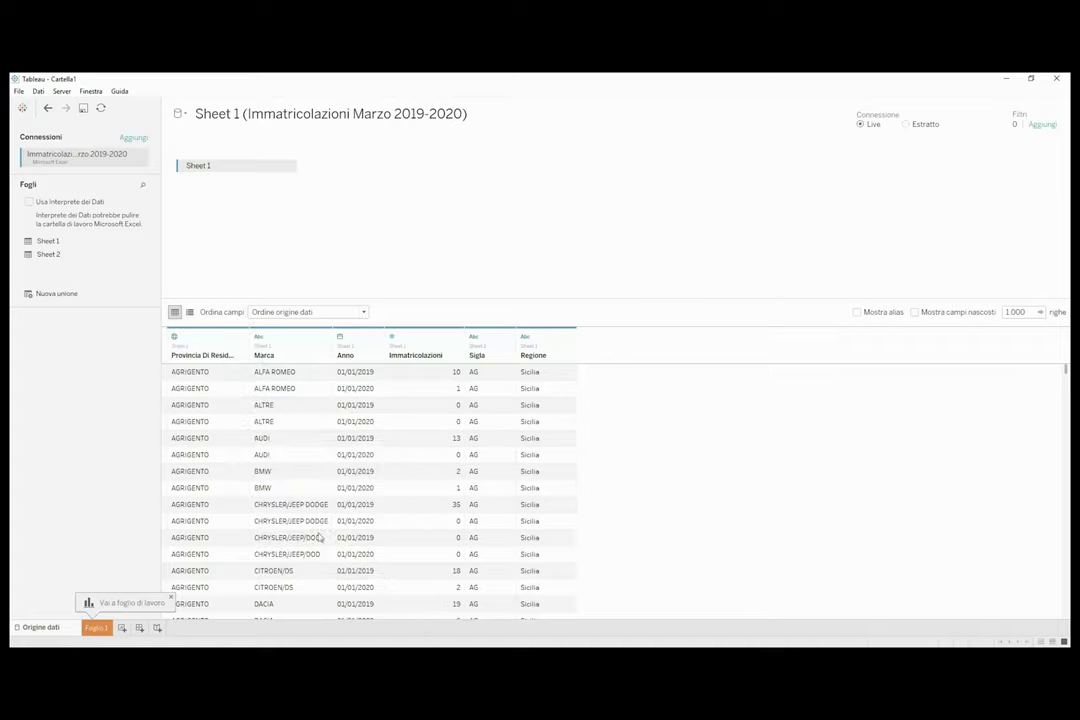
pyautogui.click(525, 337)
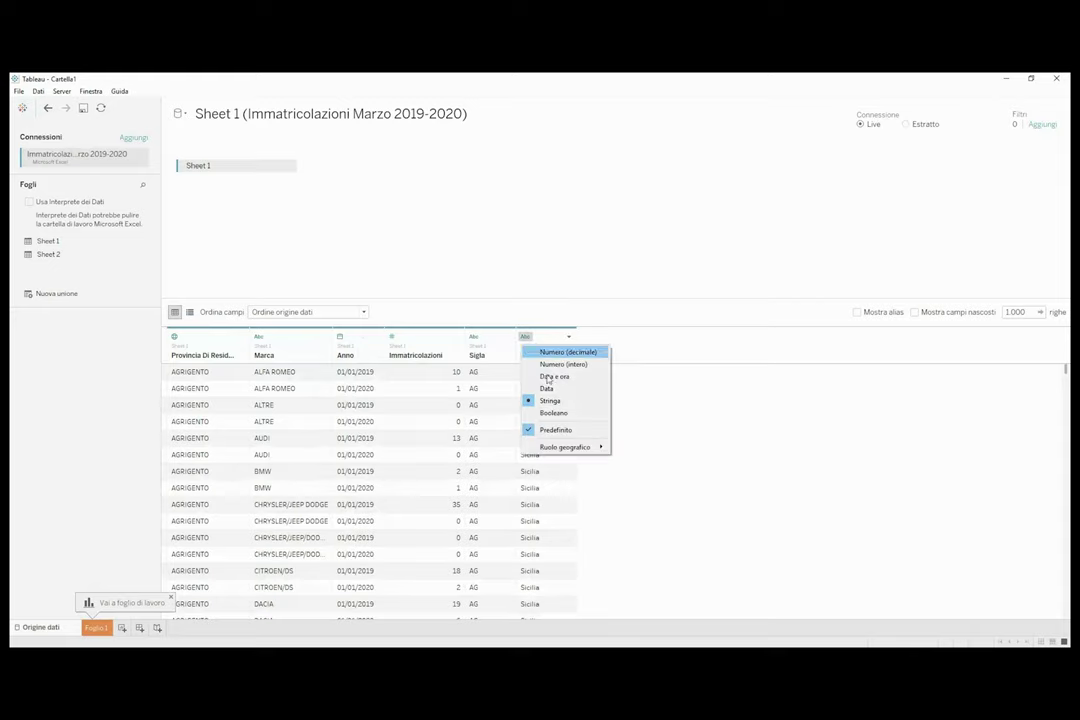
pyautogui.moveTo(585, 447)
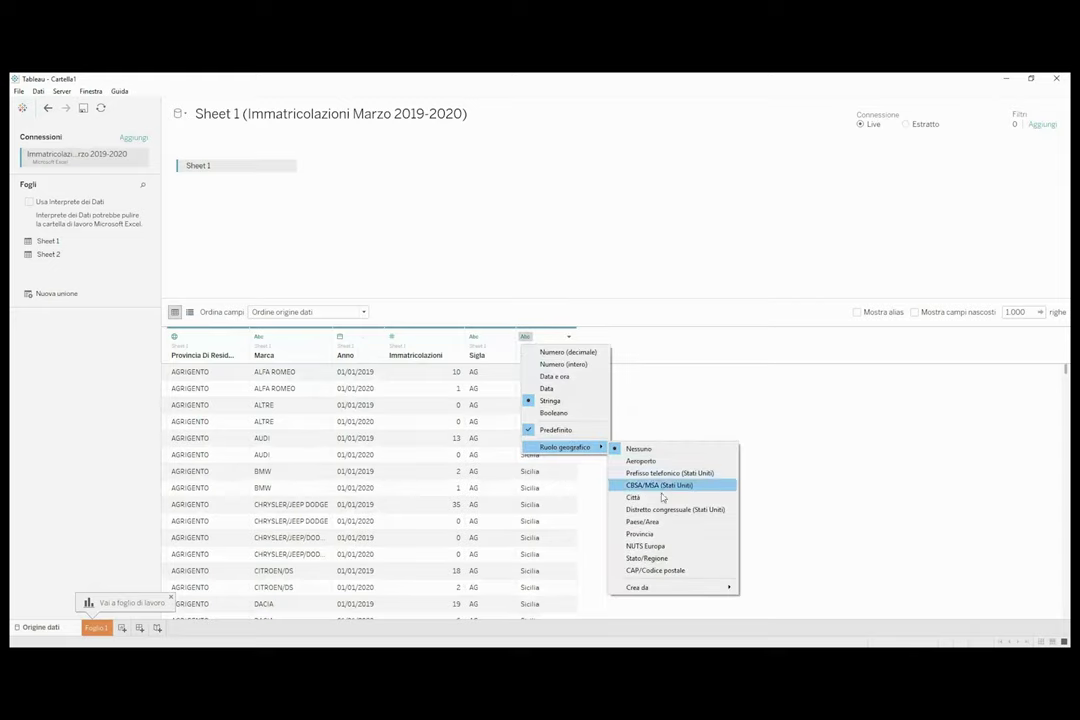
pyautogui.click(661, 560)
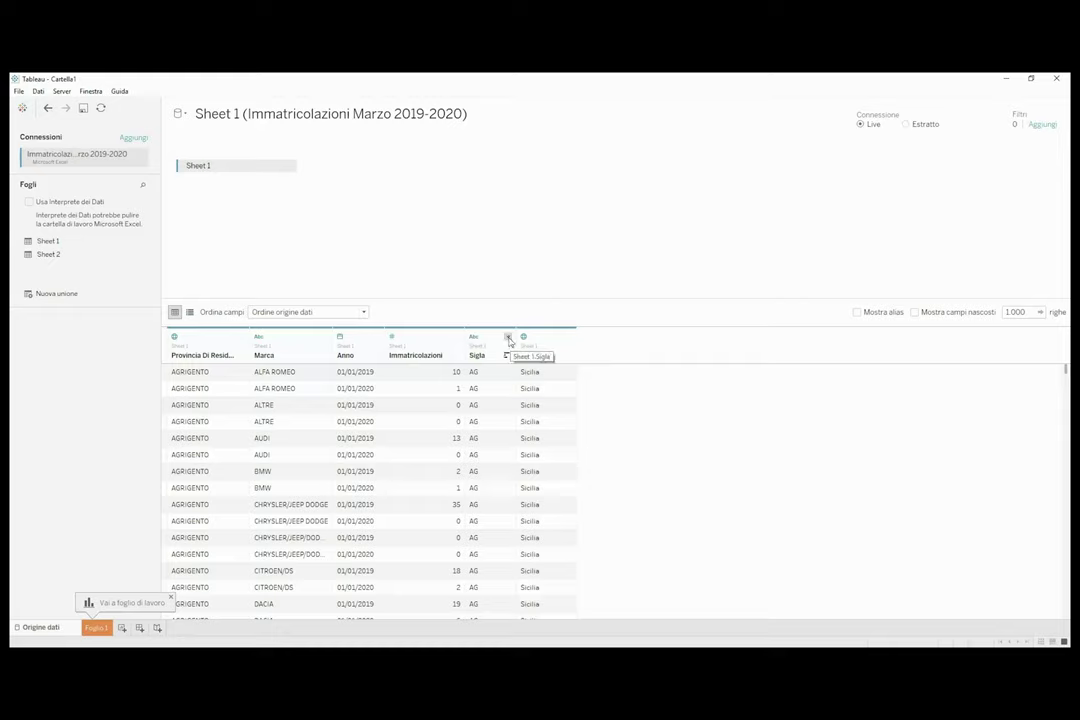
# Hide the Sigla column and switch to the Foglio 1 worksheet.
pyautogui.click(508, 338)
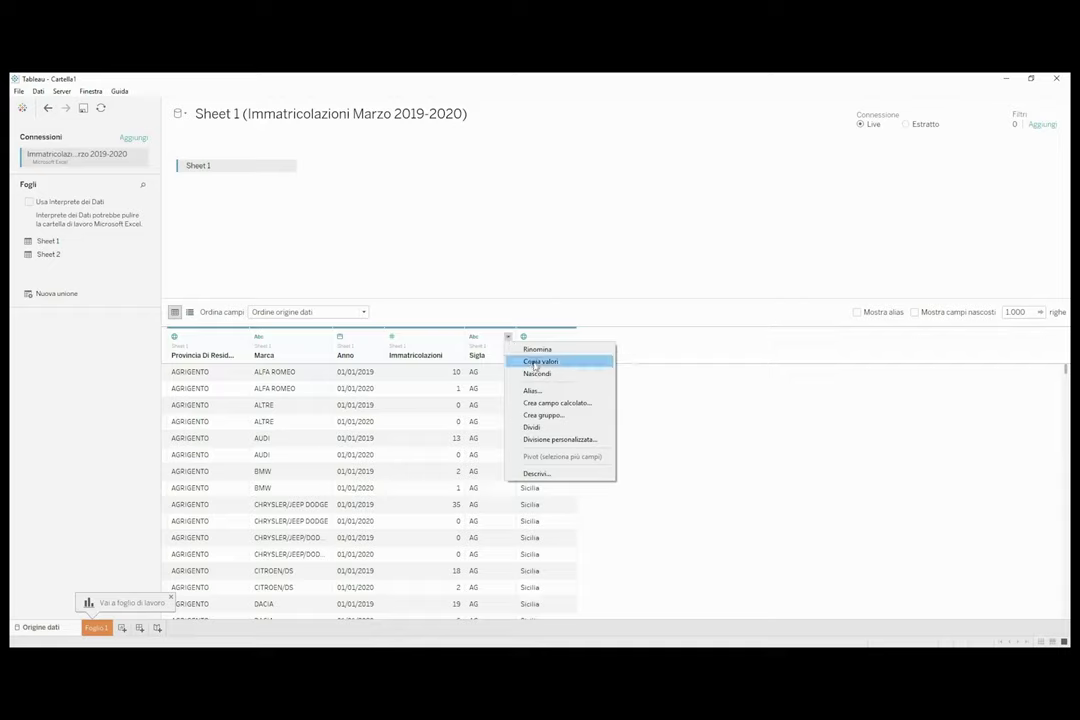
pyautogui.click(538, 373)
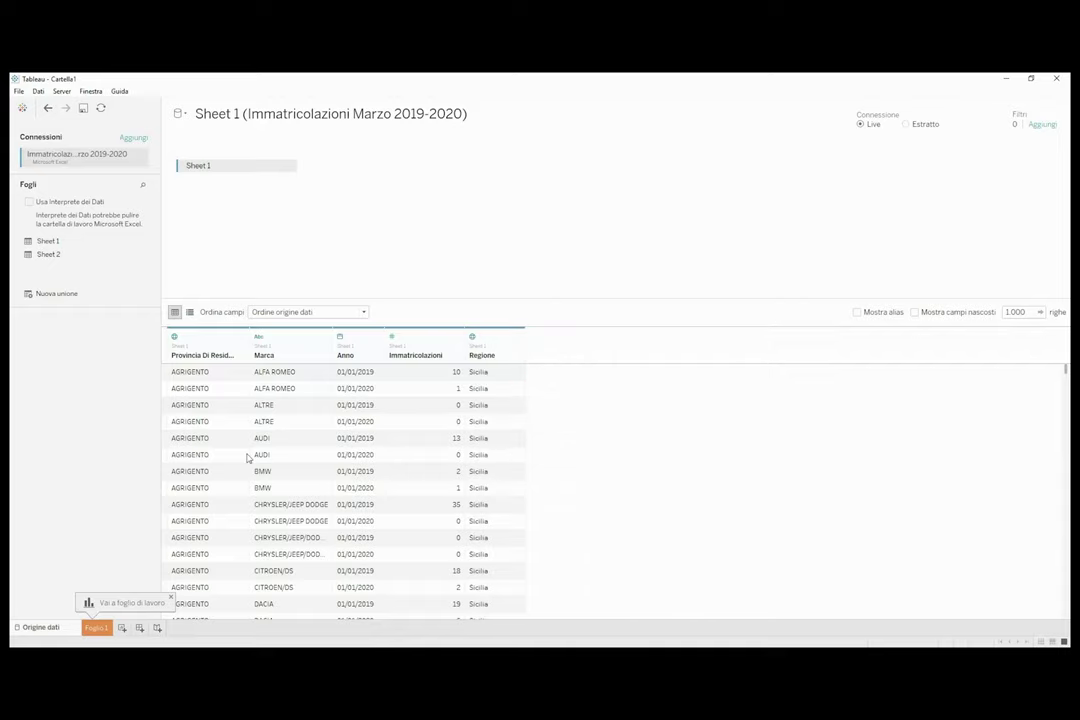
pyautogui.click(96, 628)
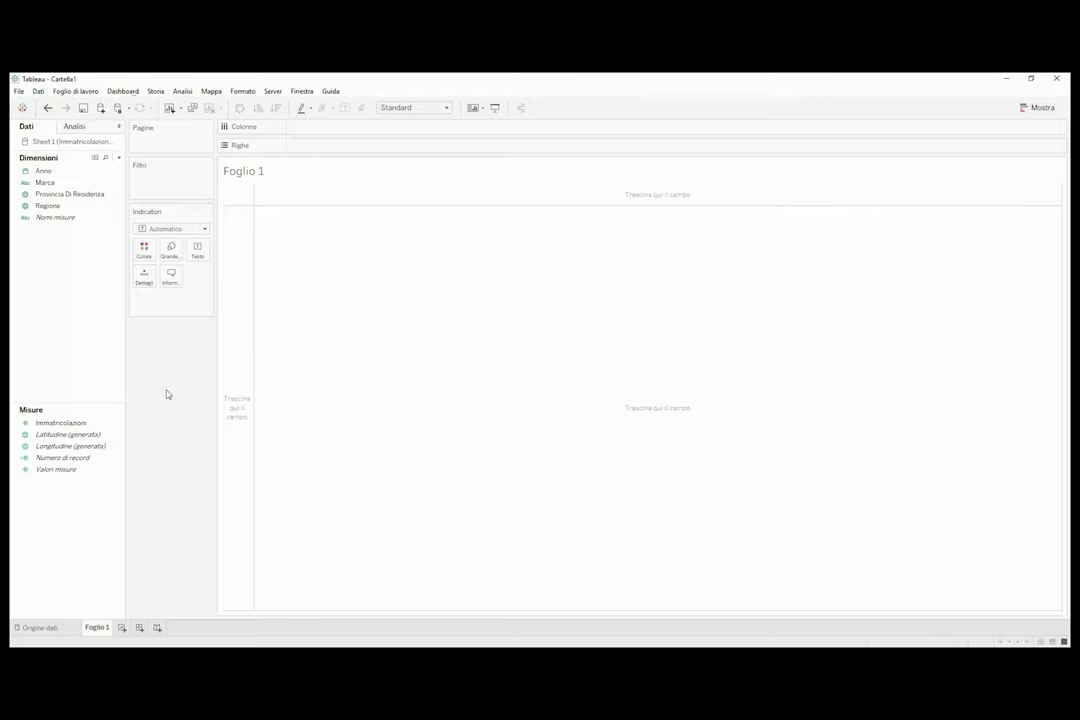
# Put Anno on columns and show summed Immatricolazioni per year: 189.503 and 28.326.
pyautogui.doubleClick(60, 172)
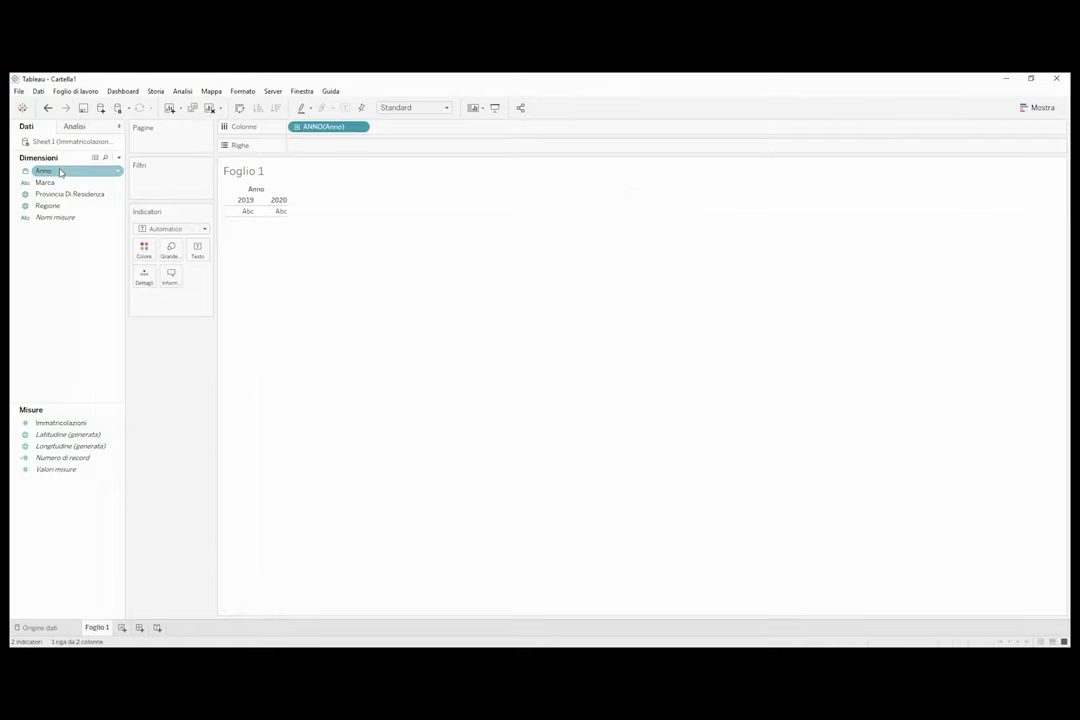
pyautogui.doubleClick(68, 424)
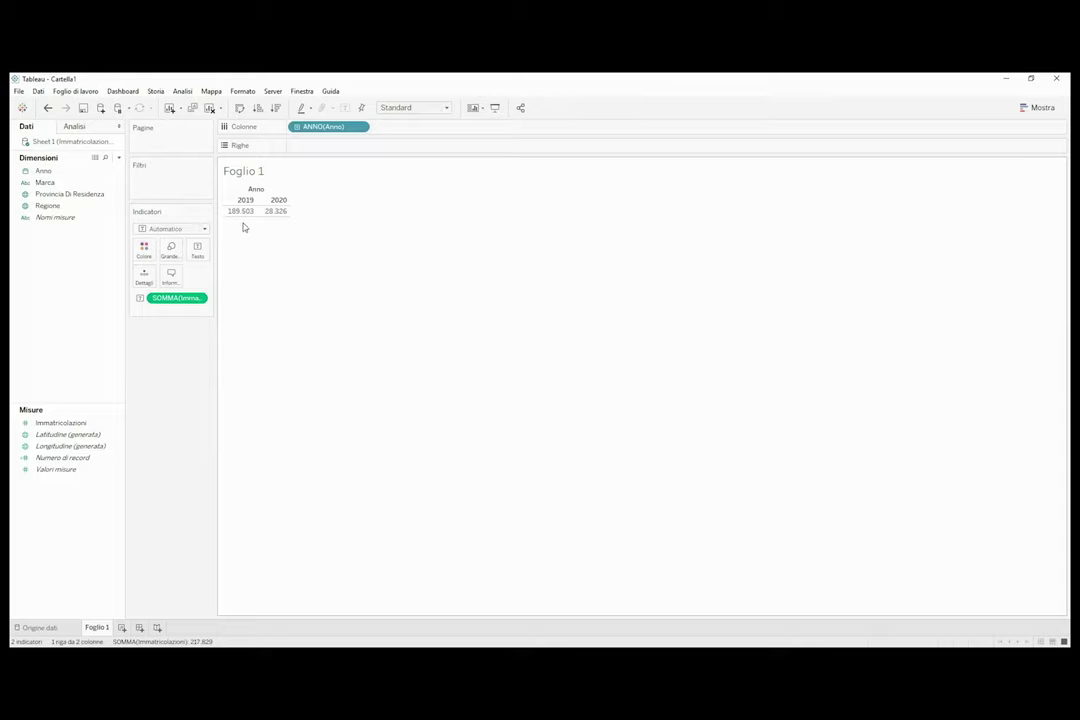
pyautogui.click(447, 108)
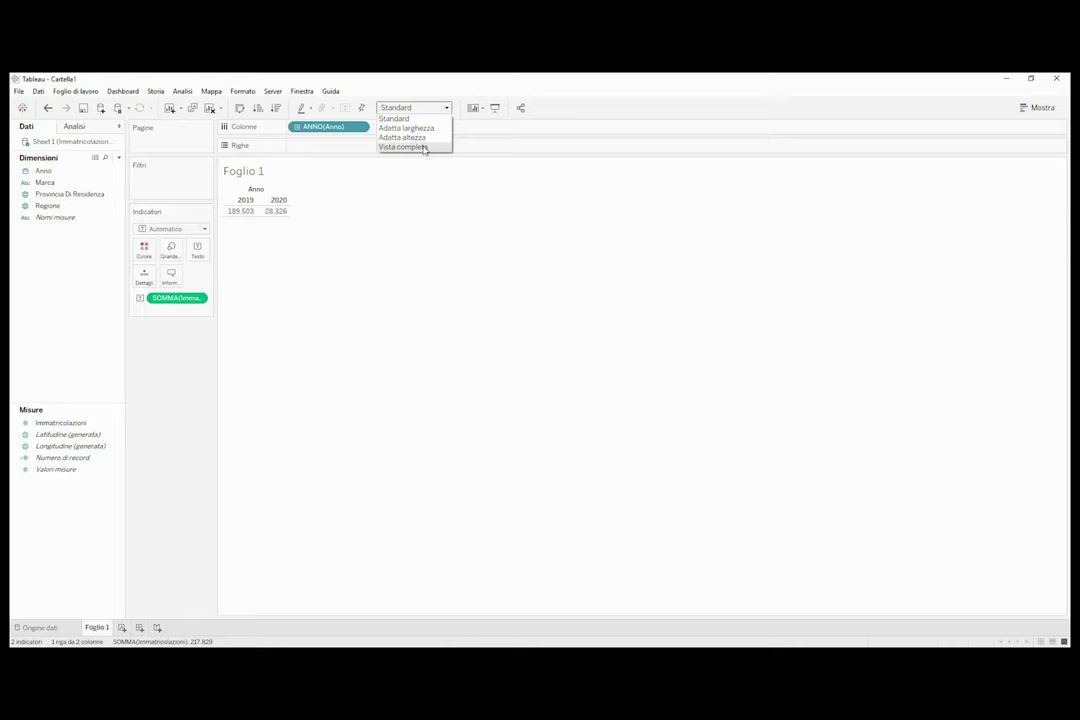
# Fit the table to Vista completa and centre the 2019/2020 year headers.
pyautogui.click(424, 148)
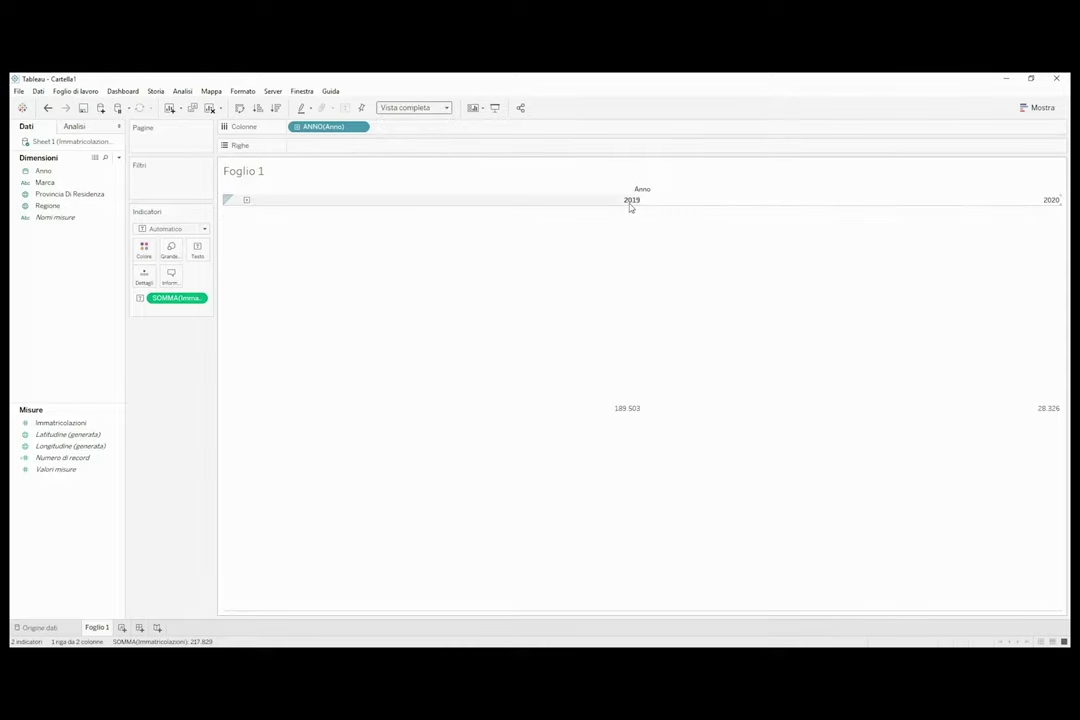
pyautogui.rightClick(492, 202)
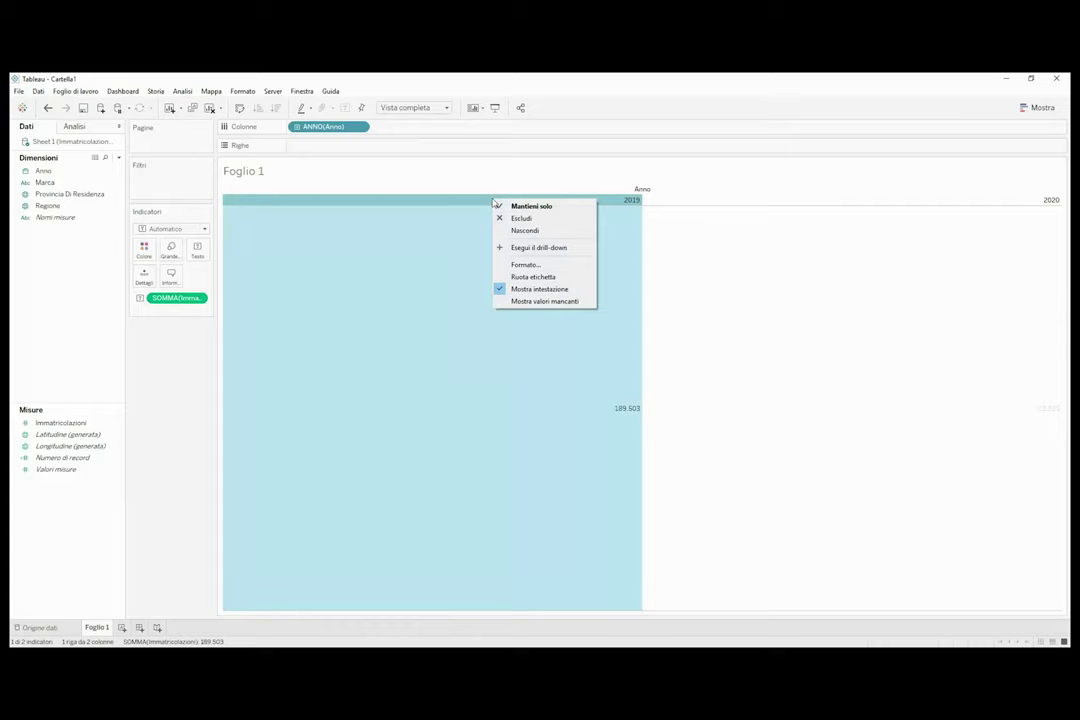
pyautogui.click(523, 265)
pyautogui.click(111, 212)
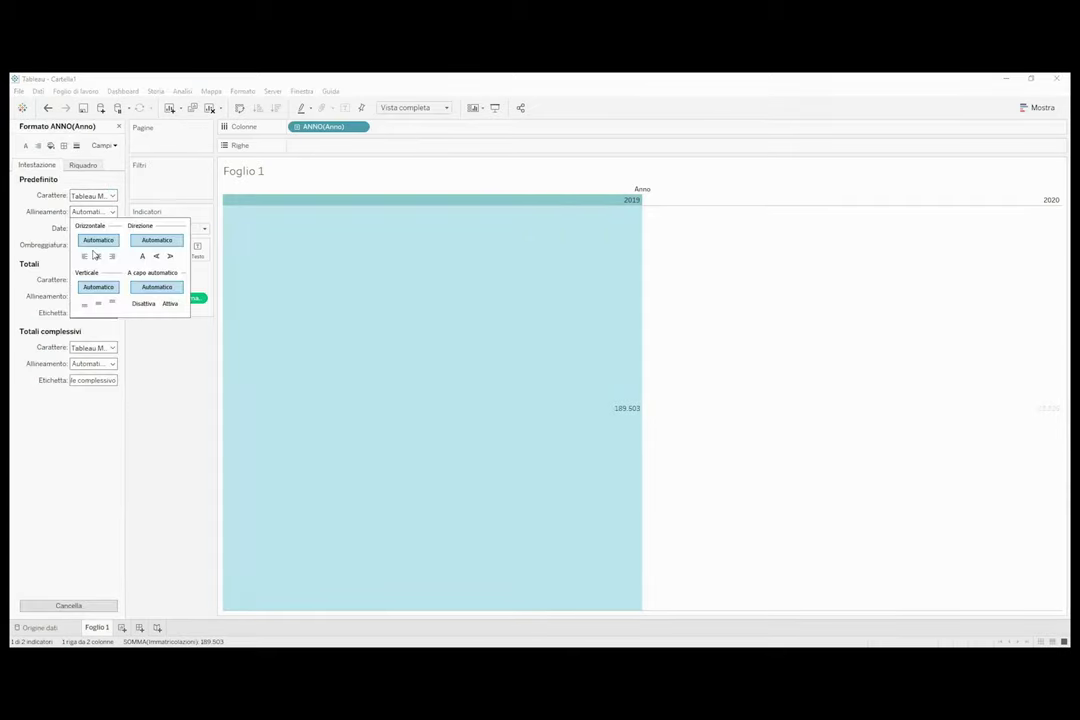
pyautogui.click(97, 256)
pyautogui.click(164, 386)
# Centre the registration values in their columns and close the Format pane.
pyautogui.click(197, 252)
pyautogui.click(301, 289)
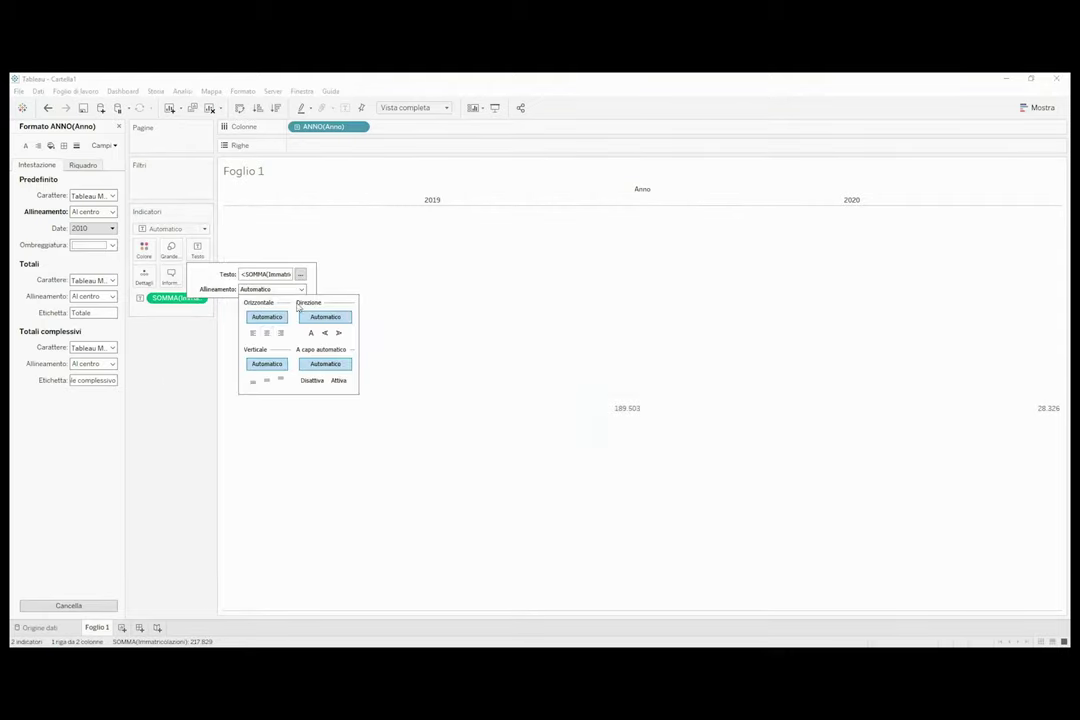
pyautogui.click(266, 332)
pyautogui.click(159, 391)
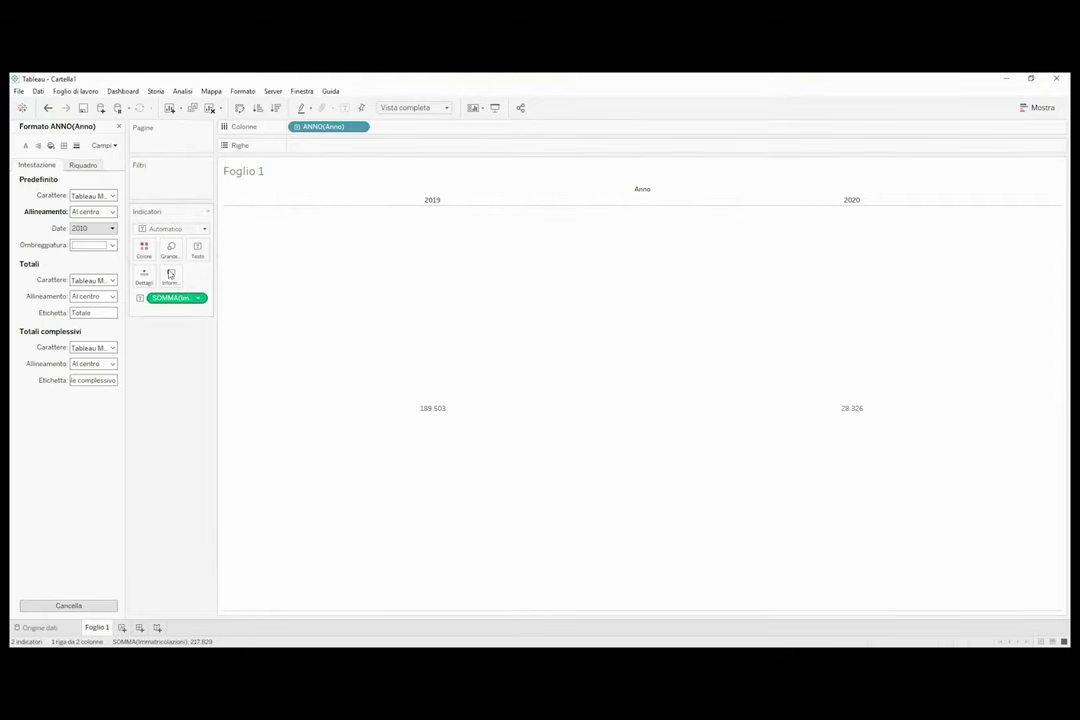
pyautogui.click(119, 126)
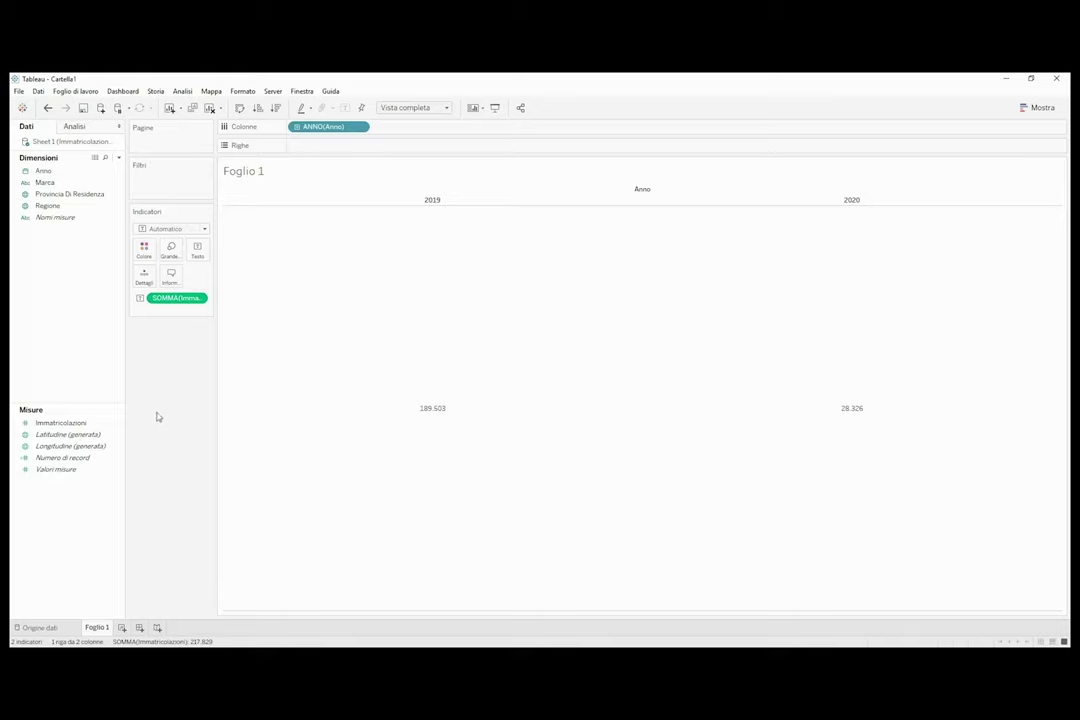
# Add a second SOMMA(Immatricolazioni) to Marks as a Differenza percentuale quick table calculation.
pyautogui.click(58, 423)
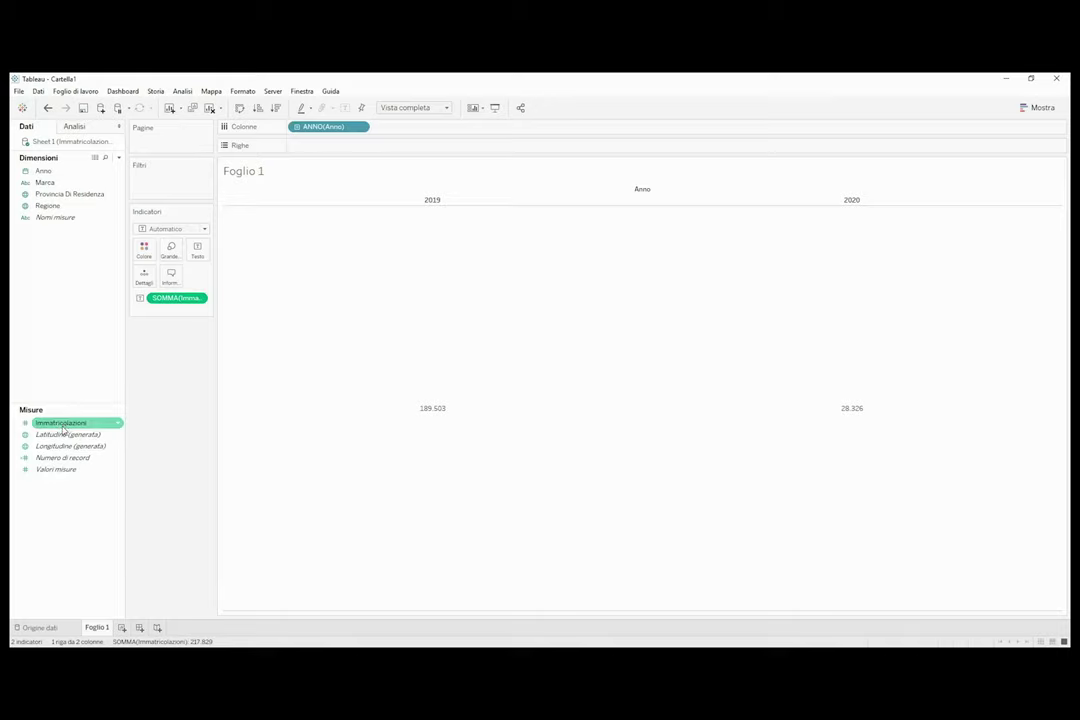
pyautogui.moveTo(54, 425); pyautogui.dragTo(143, 279)
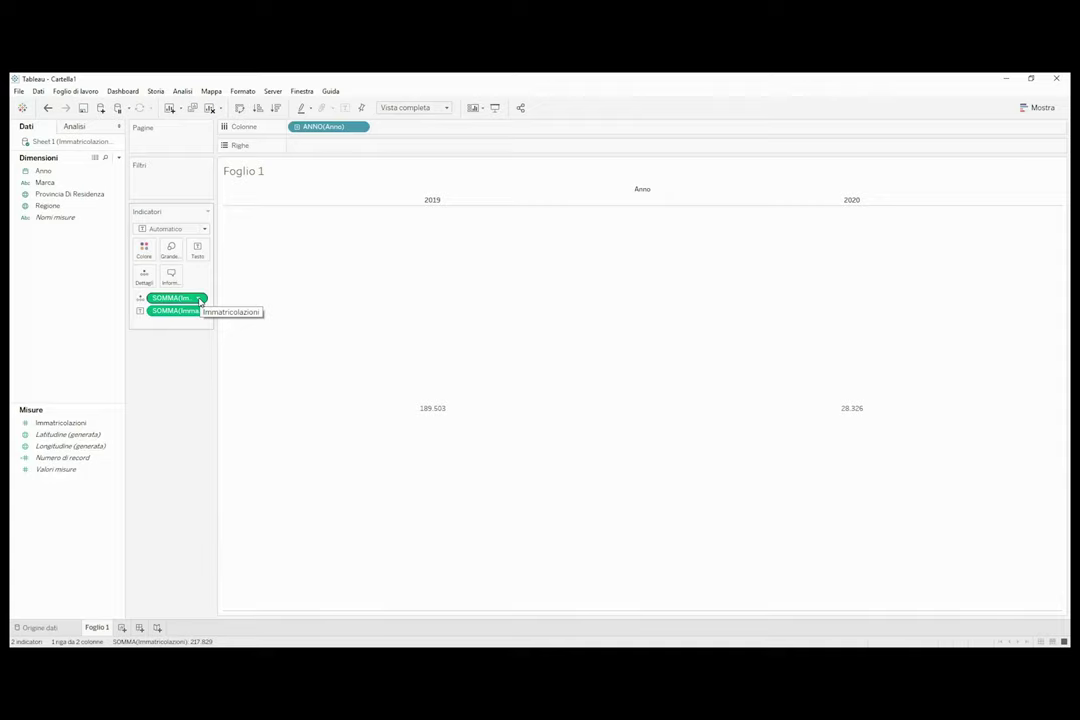
pyautogui.click(200, 298)
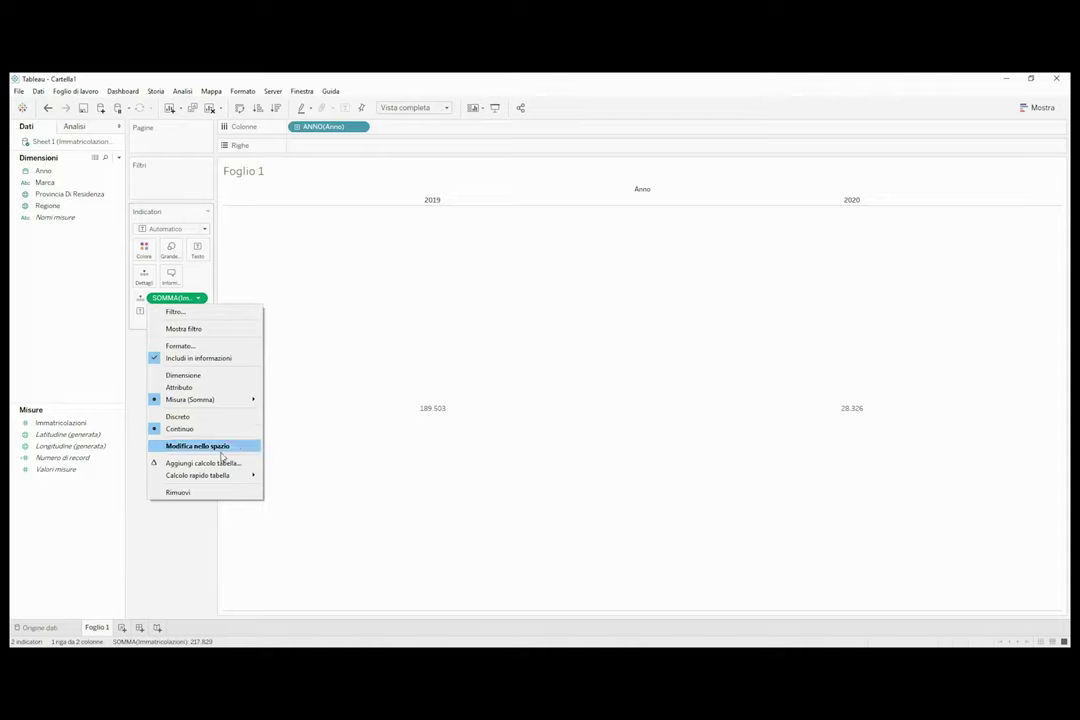
pyautogui.moveTo(229, 475)
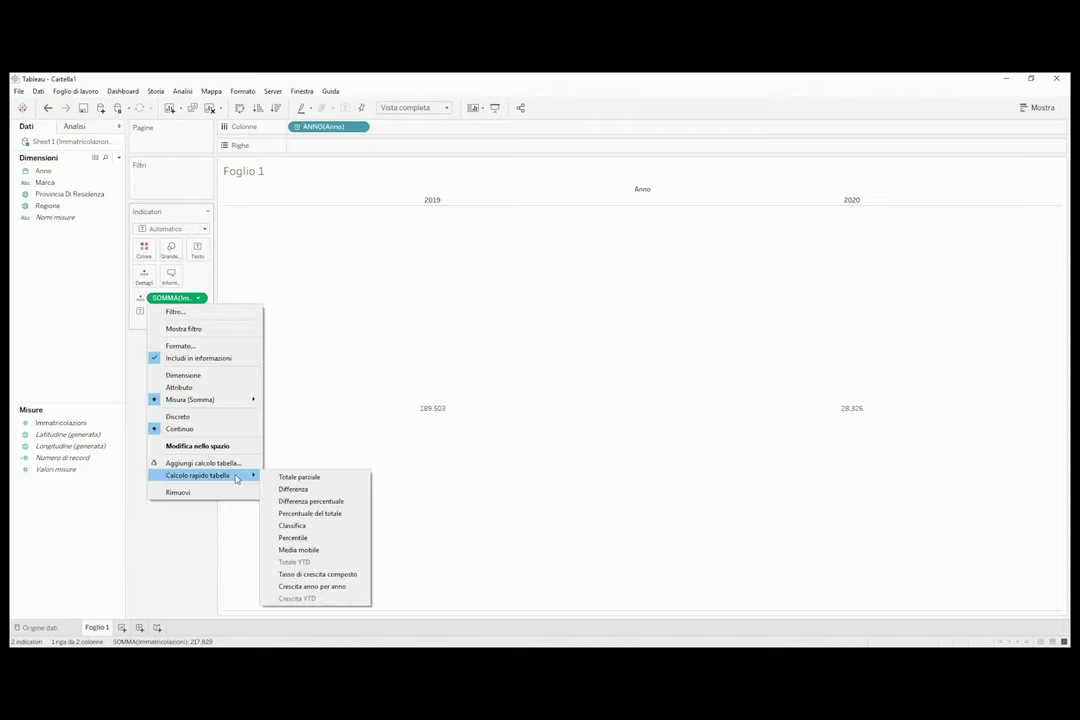
pyautogui.click(357, 508)
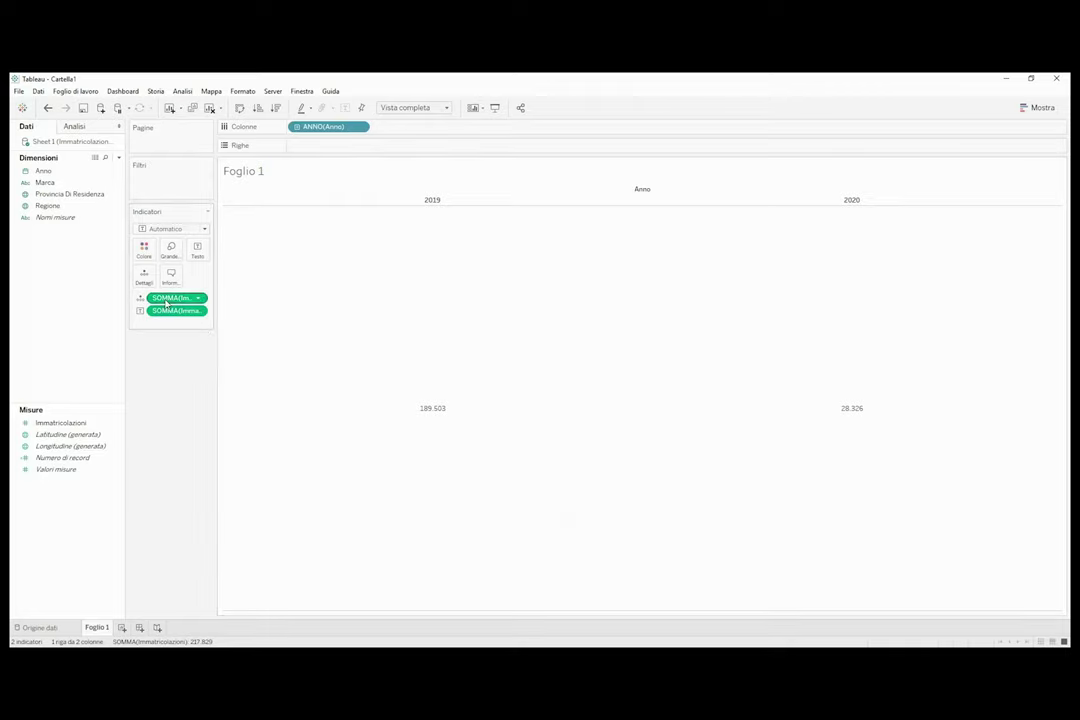
# Place the -85,05% difference row beneath the yearly totals and rename the sheet 'Immatricolazioni totali'.
pyautogui.moveTo(166, 303); pyautogui.dragTo(402, 323)
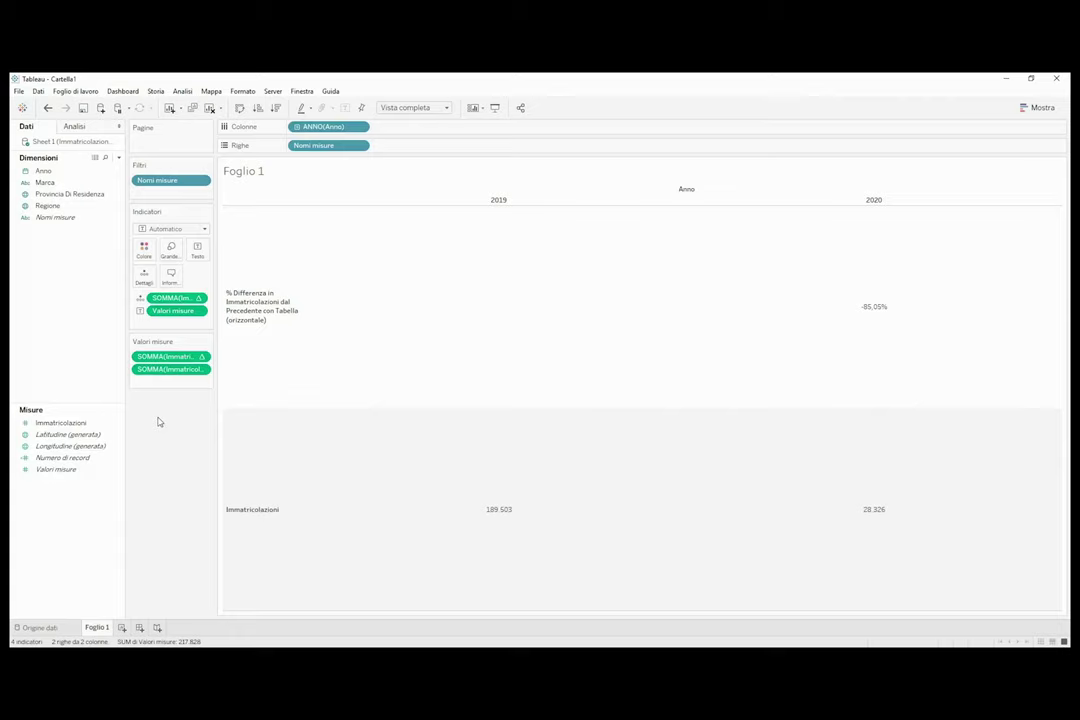
pyautogui.moveTo(155, 357); pyautogui.dragTo(155, 384)
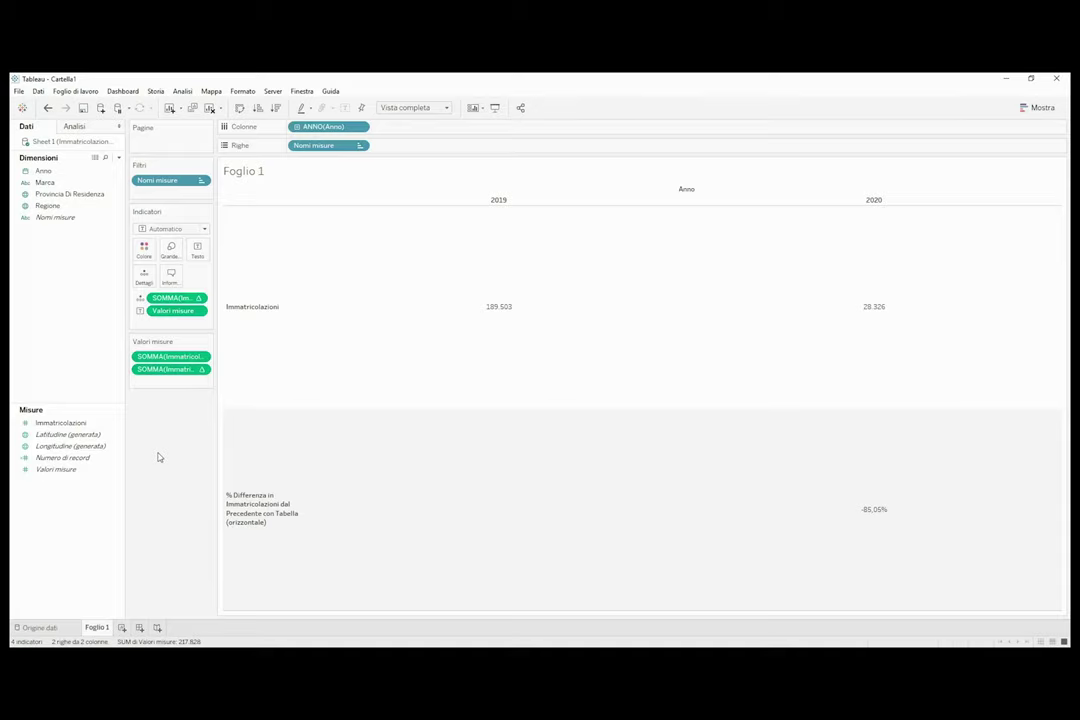
pyautogui.doubleClick(97, 628)
pyautogui.write('Immatricolazioni totali')
pyautogui.press('Return')
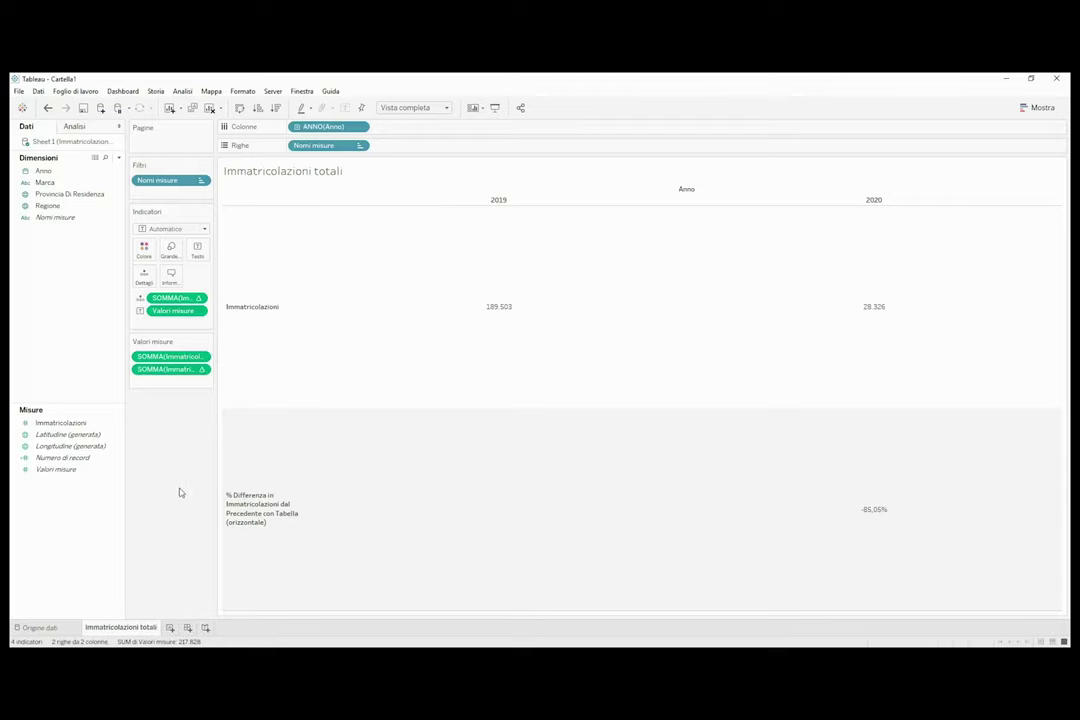
pyautogui.moveTo(581, 258)
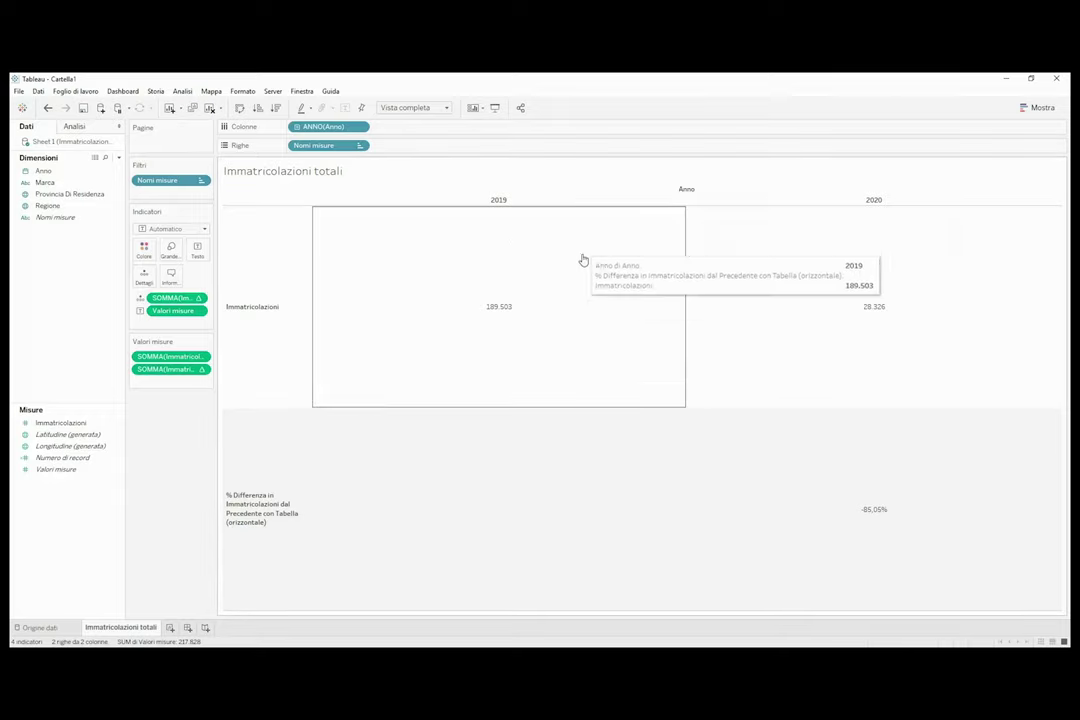
pyautogui.click(170, 628)
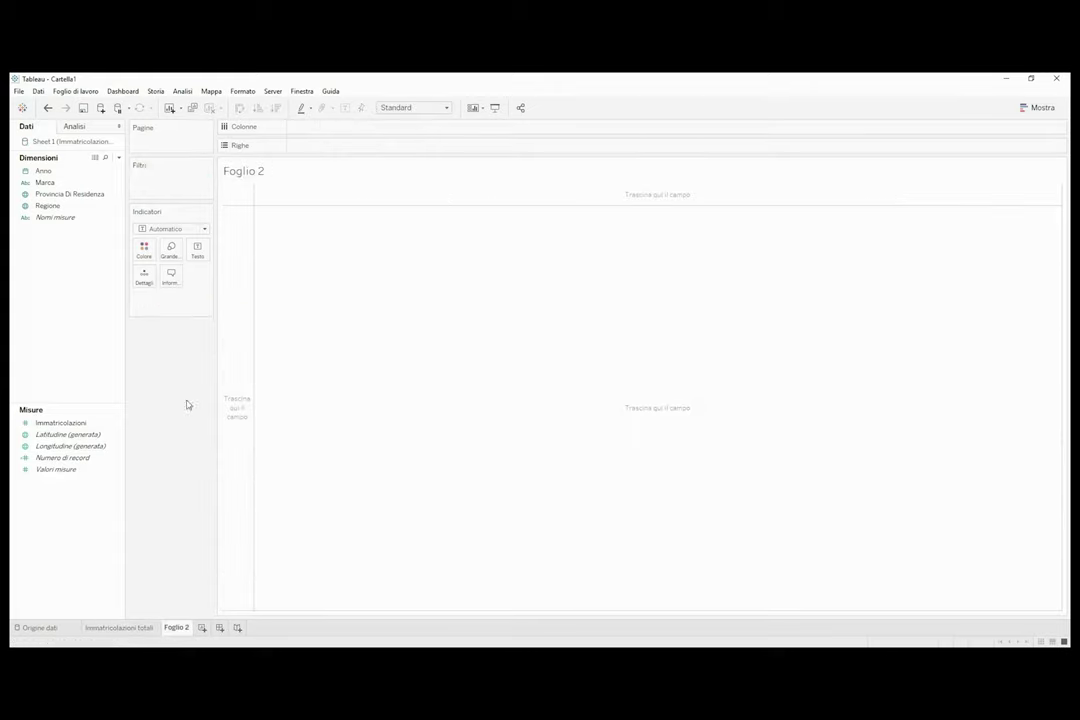
pyautogui.click(66, 184)
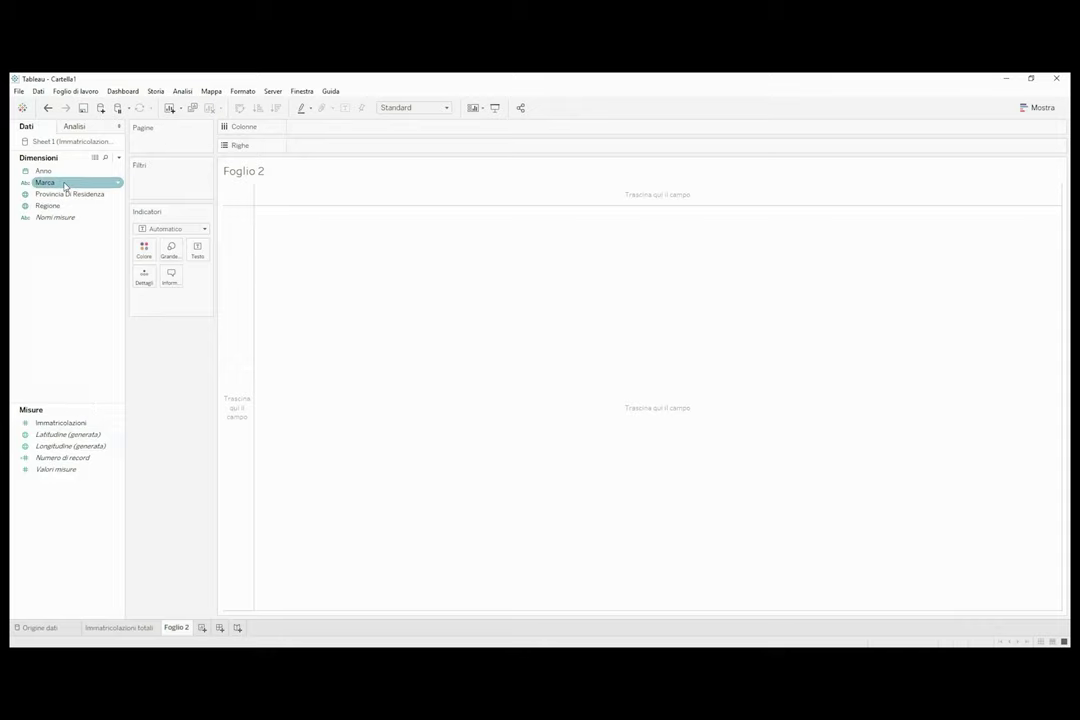
pyautogui.doubleClick(66, 184)
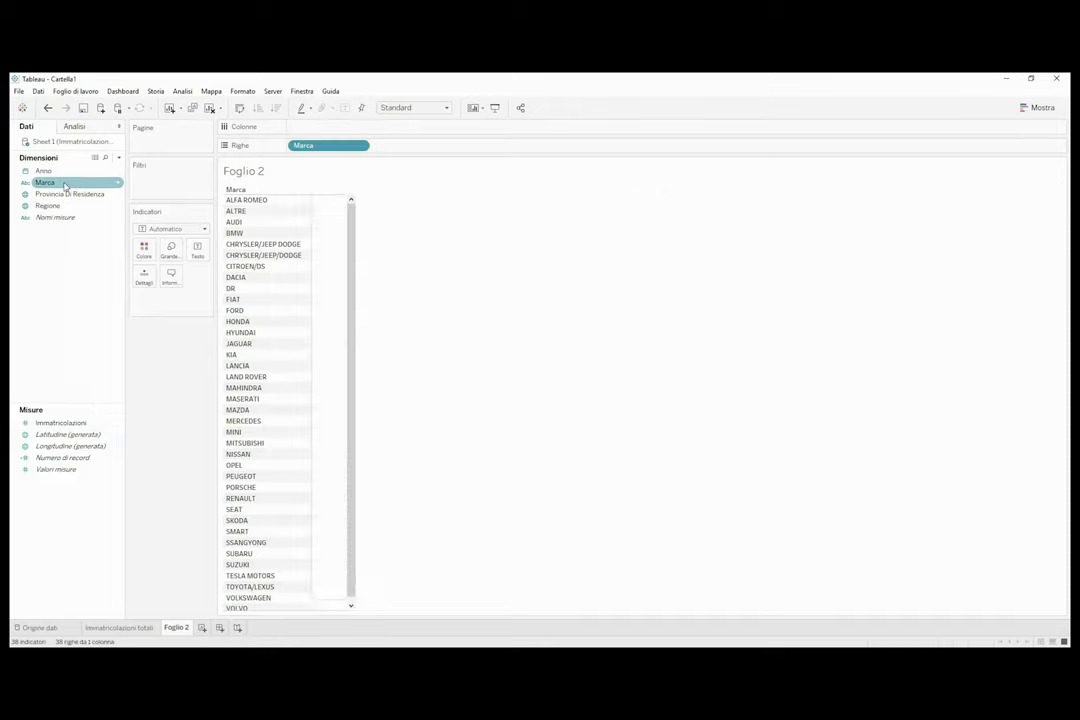
pyautogui.doubleClick(82, 424)
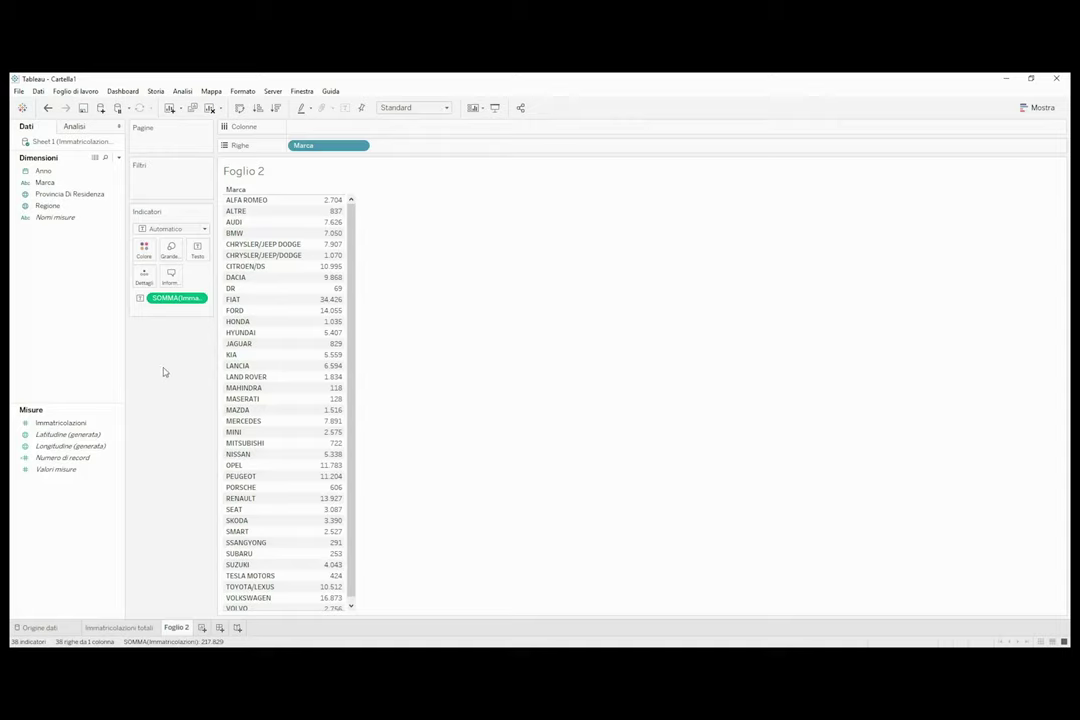
pyautogui.scroll(-1, 352, 262)
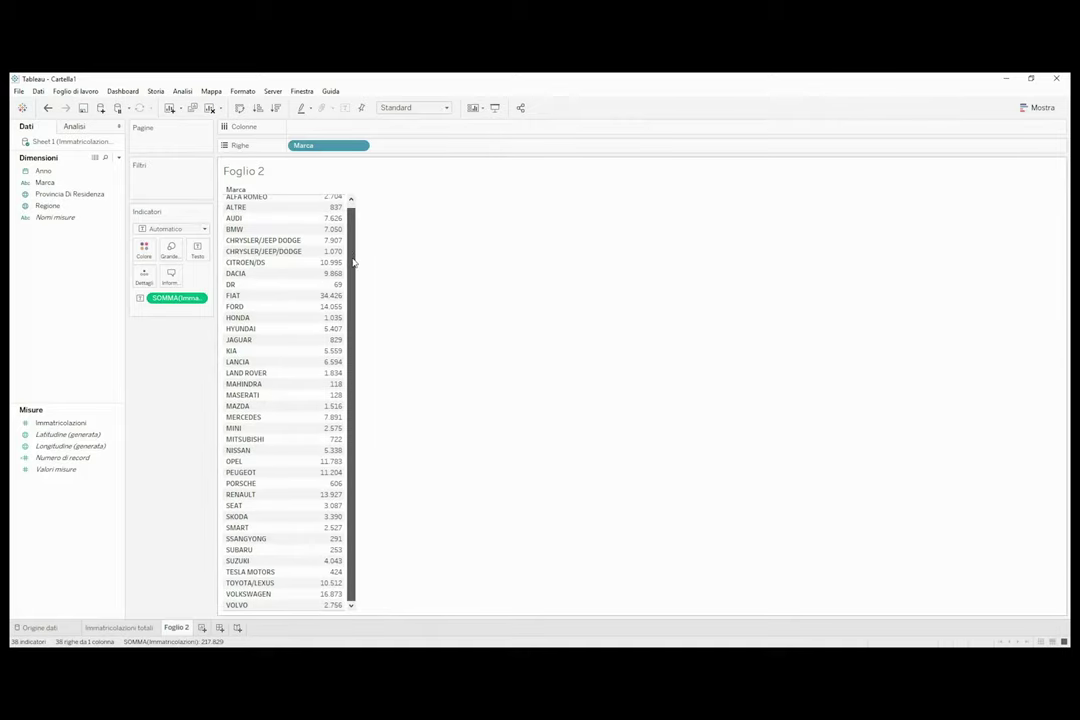
pyautogui.scroll(1, 352, 262)
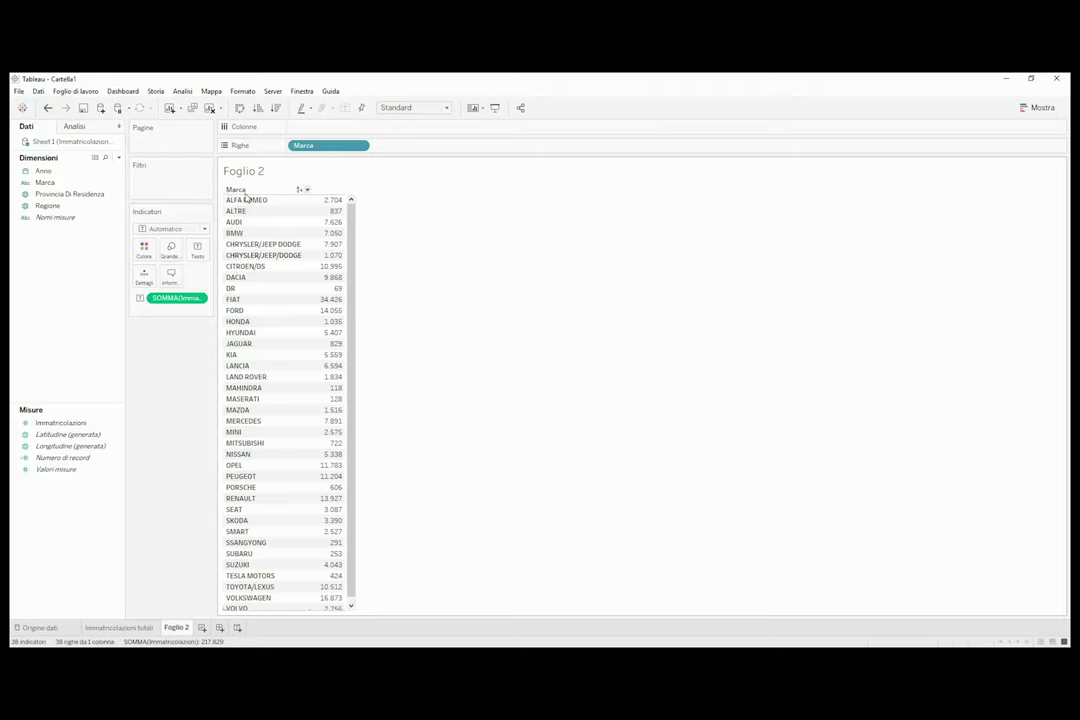
pyautogui.moveTo(337, 220)
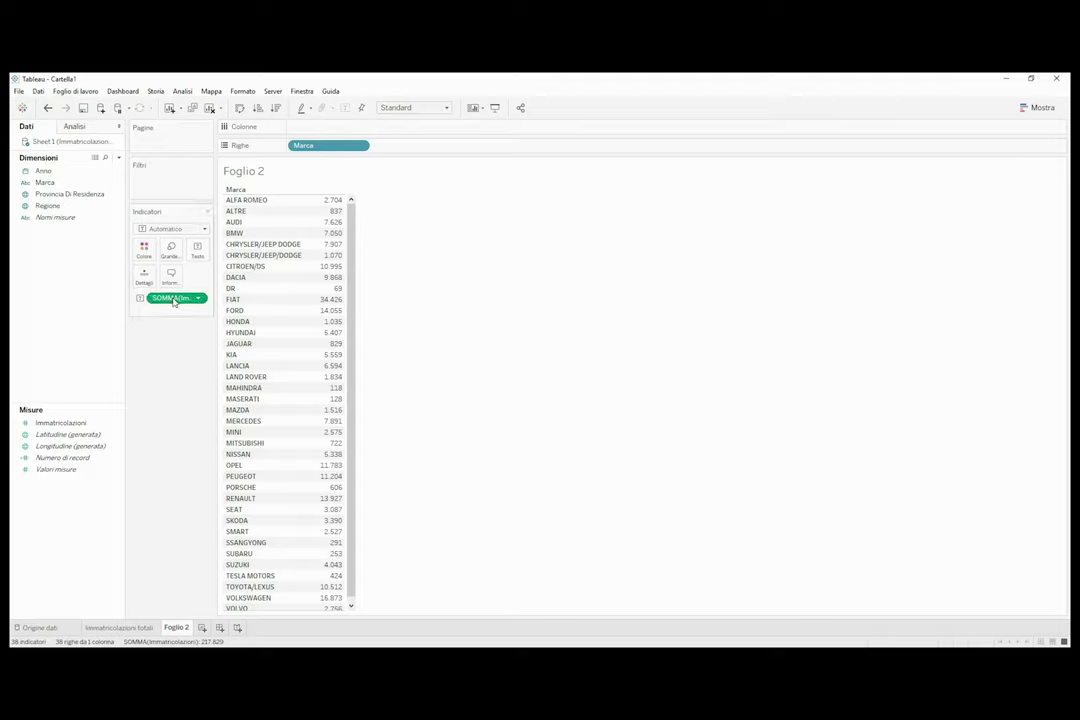
# Plot registrations by brand as descending bars, labelled and coloured by Immatricolazioni totals.
pyautogui.moveTo(173, 302); pyautogui.dragTo(366, 129)
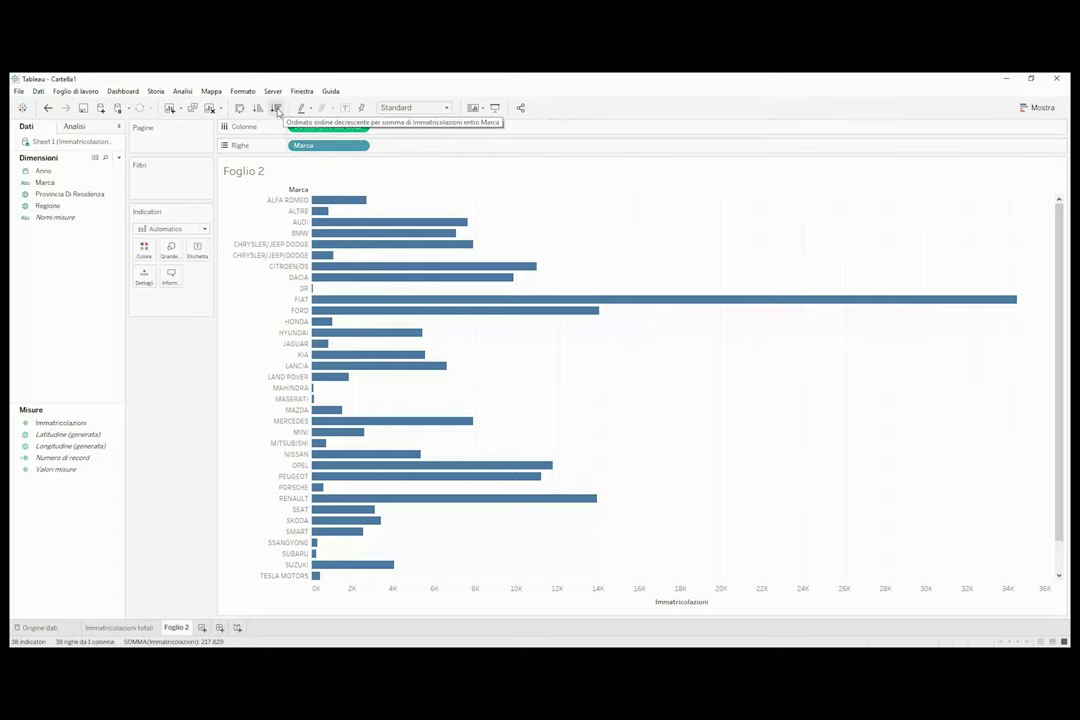
pyautogui.click(277, 109)
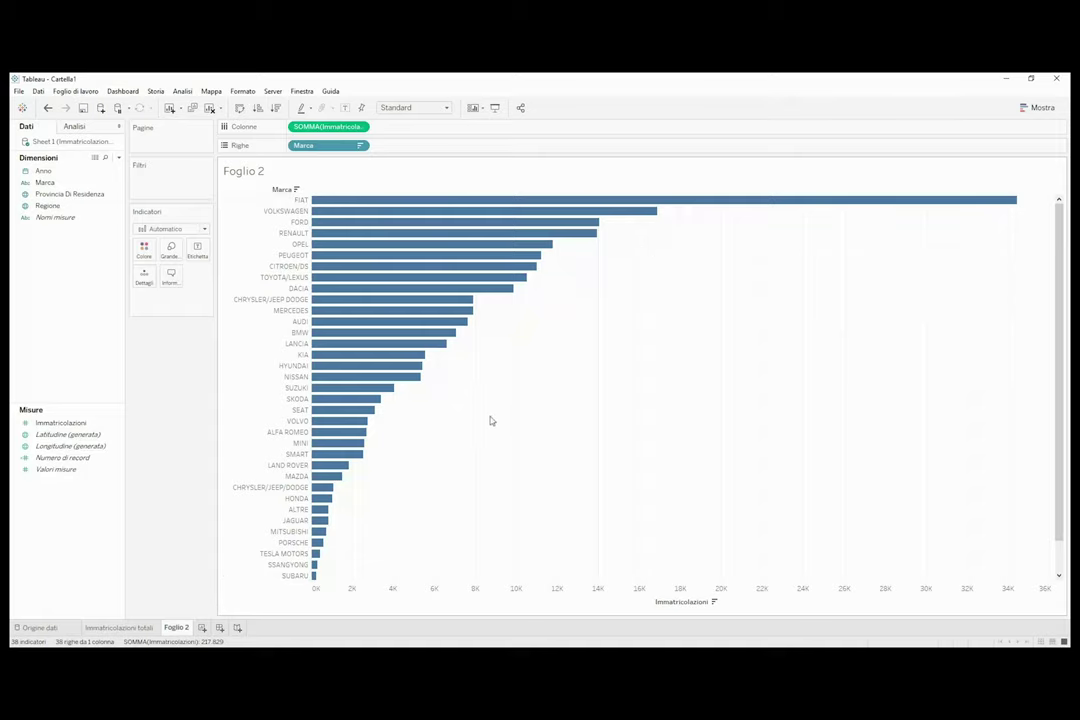
pyautogui.click(63, 424)
pyautogui.moveTo(65, 427); pyautogui.dragTo(203, 255)
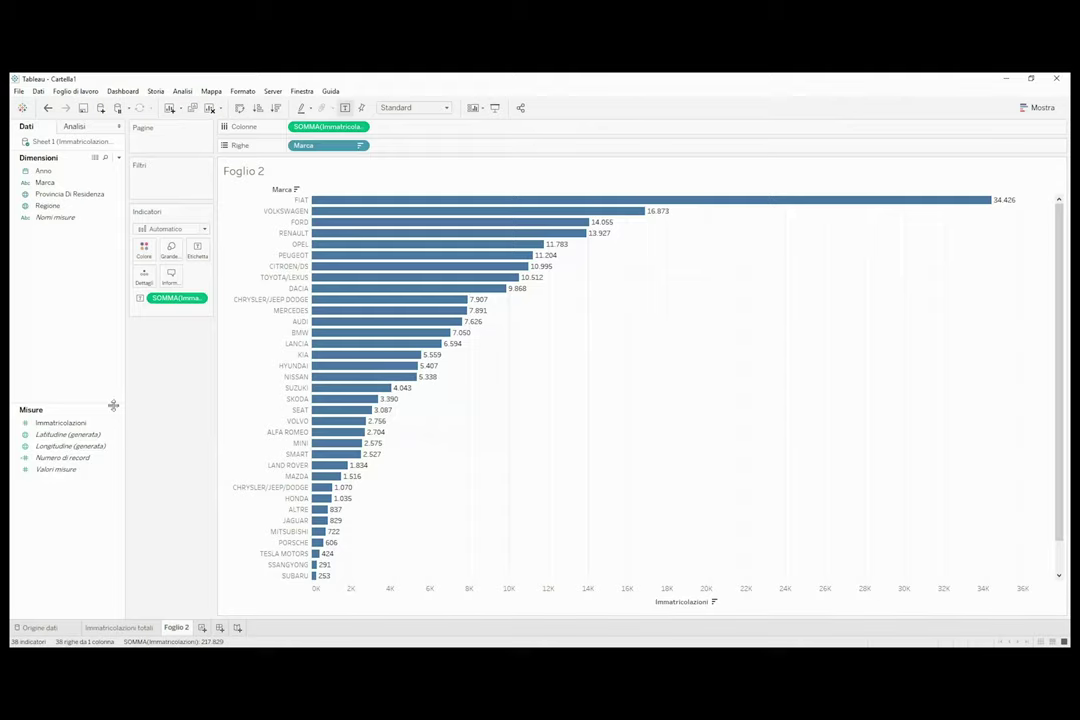
pyautogui.click(58, 425)
pyautogui.moveTo(58, 425); pyautogui.dragTo(145, 255)
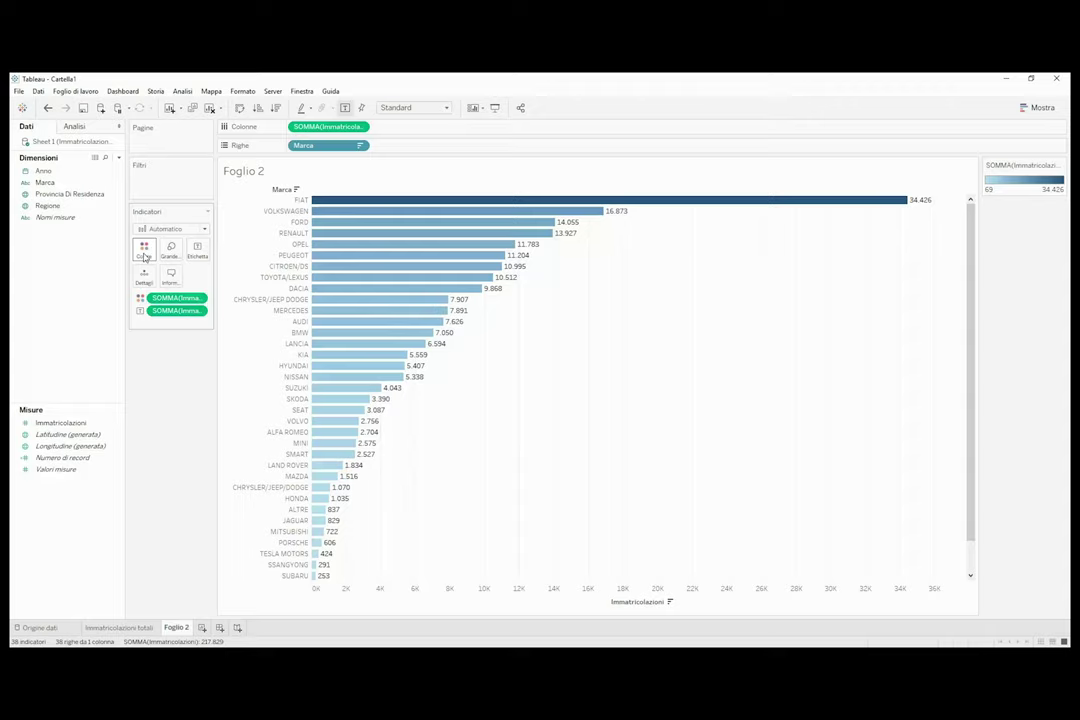
# Shade the brand bars with the Grigio palette and hide the colour legend.
pyautogui.click(145, 253)
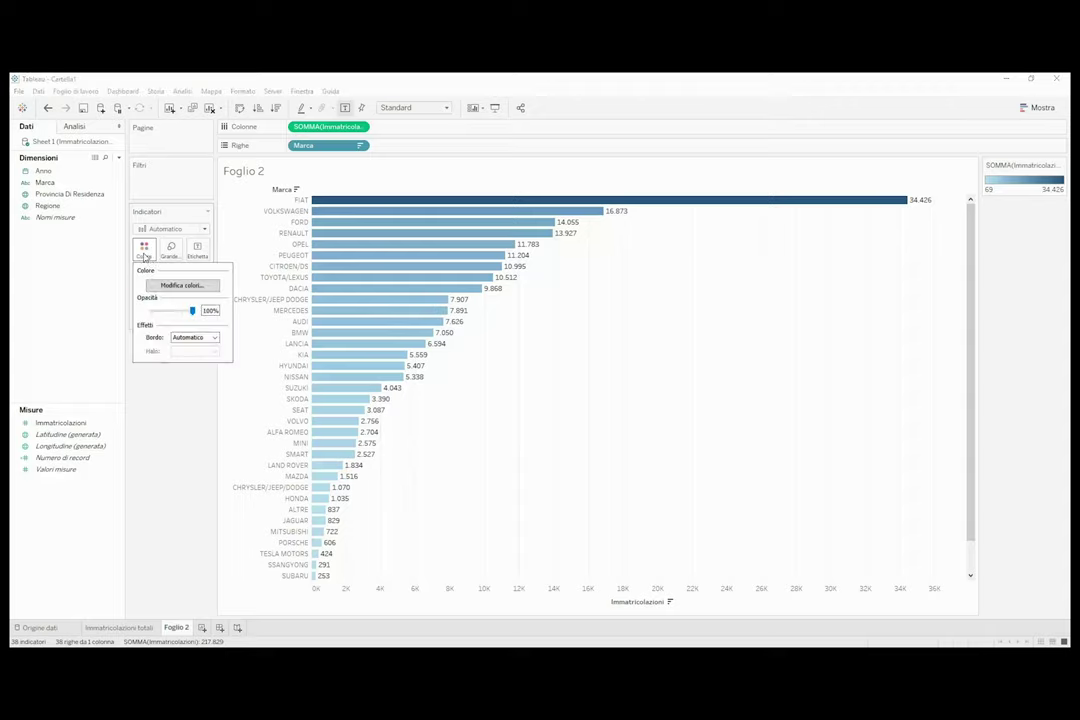
pyautogui.click(180, 286)
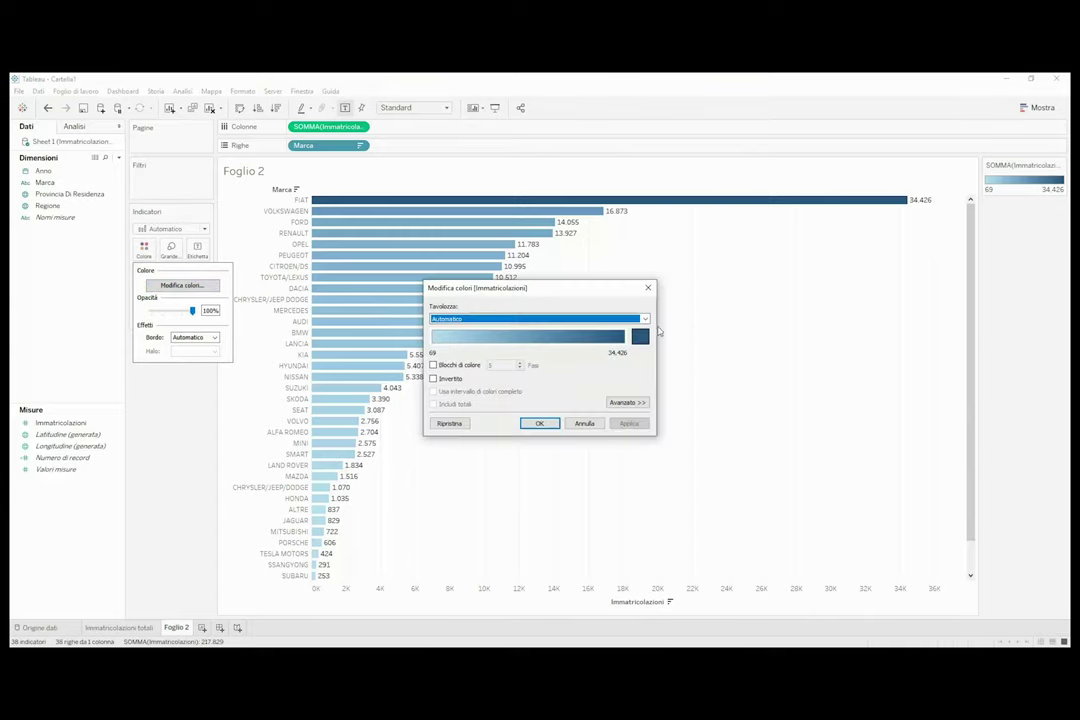
pyautogui.click(645, 318)
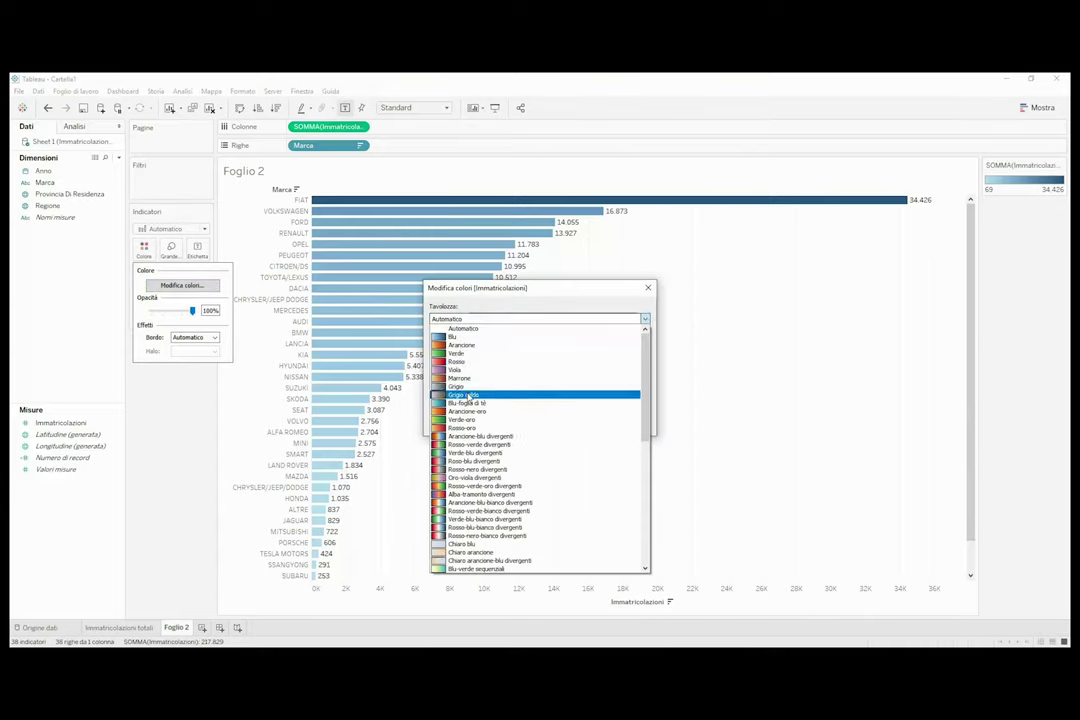
pyautogui.click(458, 386)
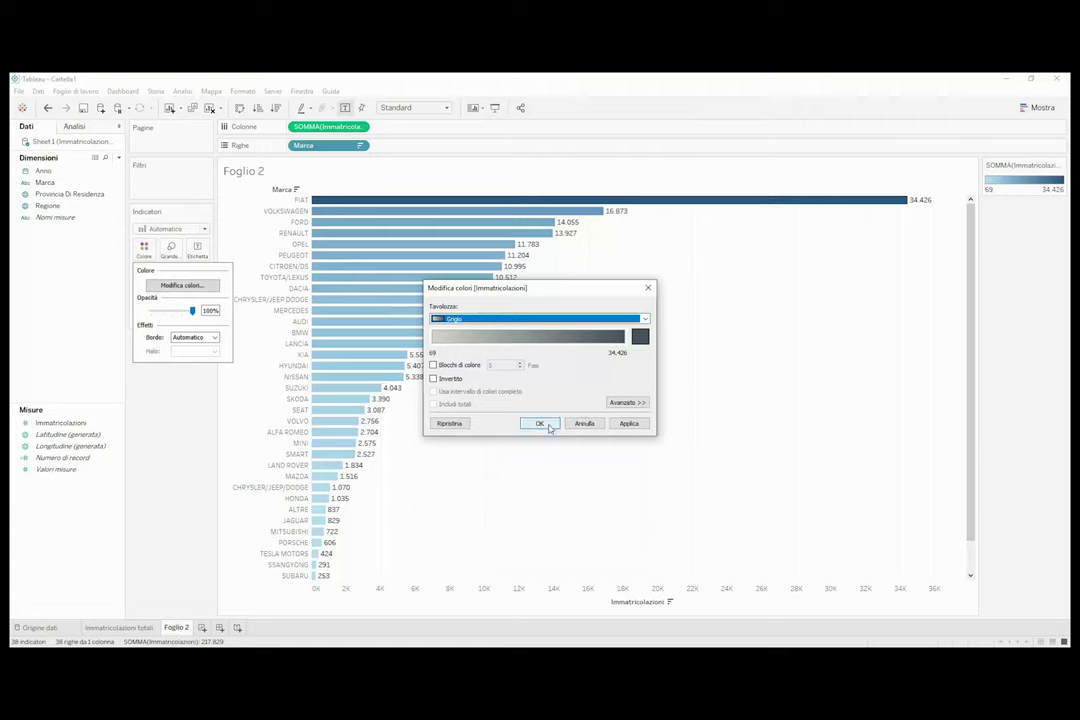
pyautogui.click(539, 424)
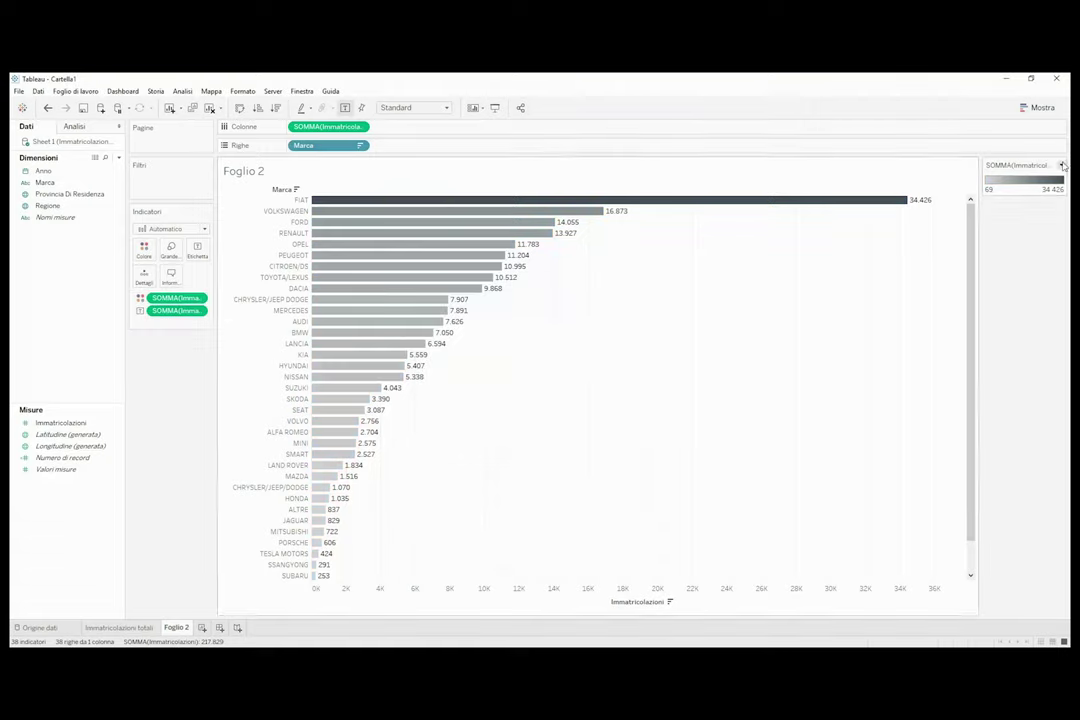
pyautogui.click(1061, 165)
pyautogui.click(1024, 231)
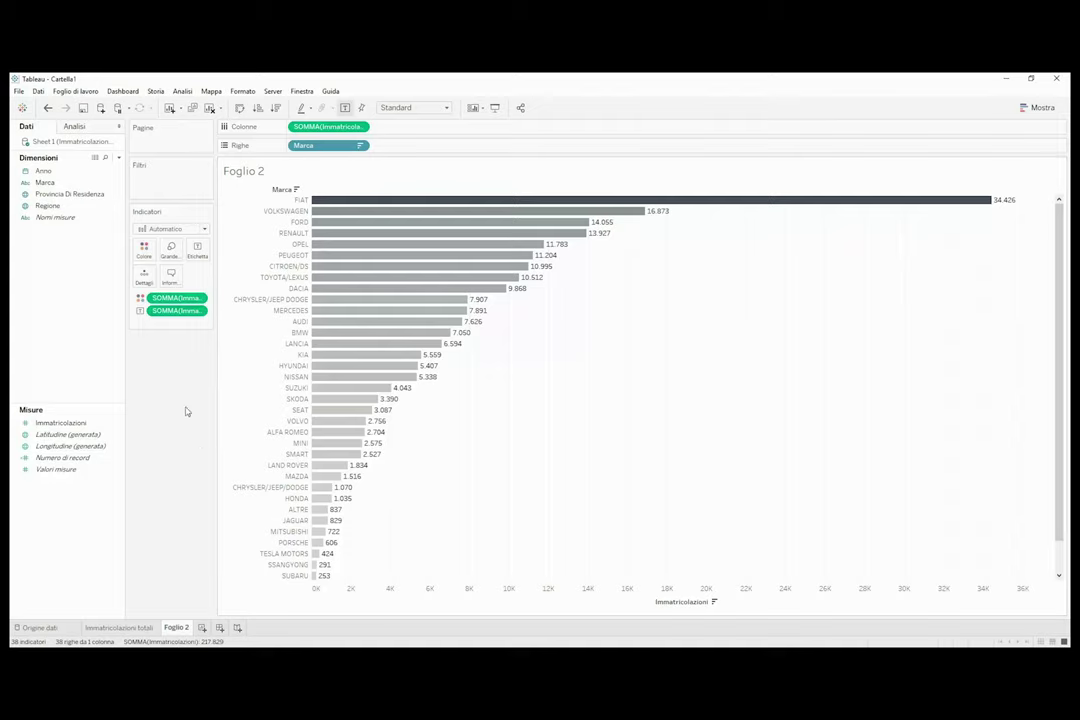
# Rename the sheet to 'Immatricolazioni per Marca'.
pyautogui.doubleClick(176, 627)
pyautogui.write('Immatricolazioni p')
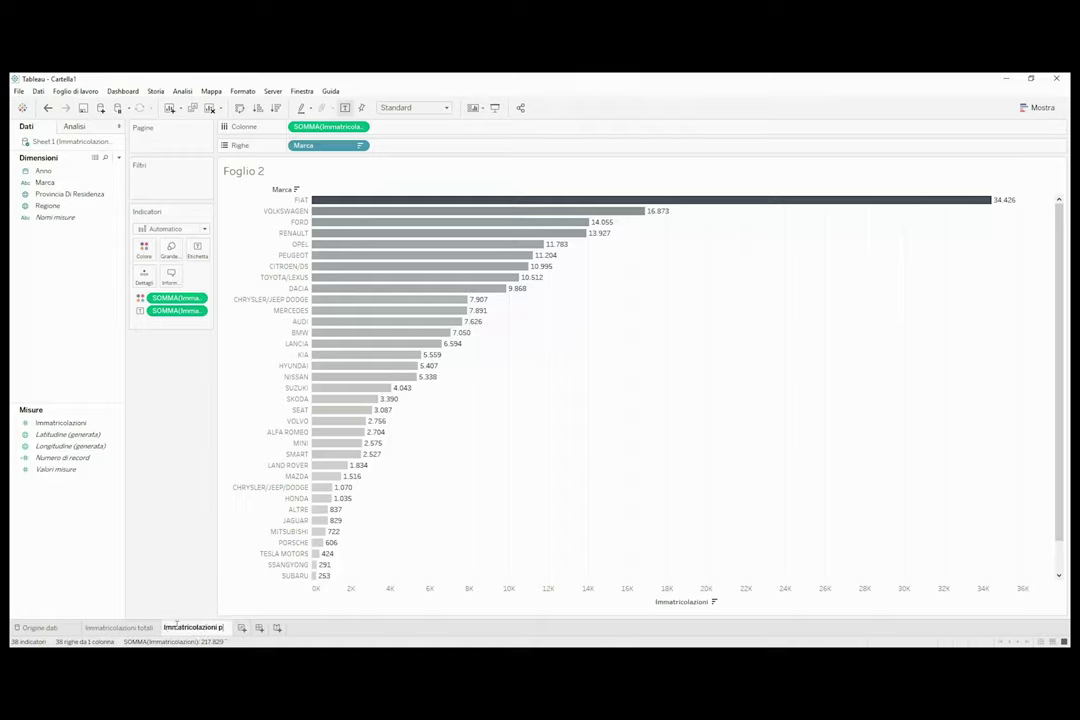
pyautogui.write('er Marca')
pyautogui.press('Return')
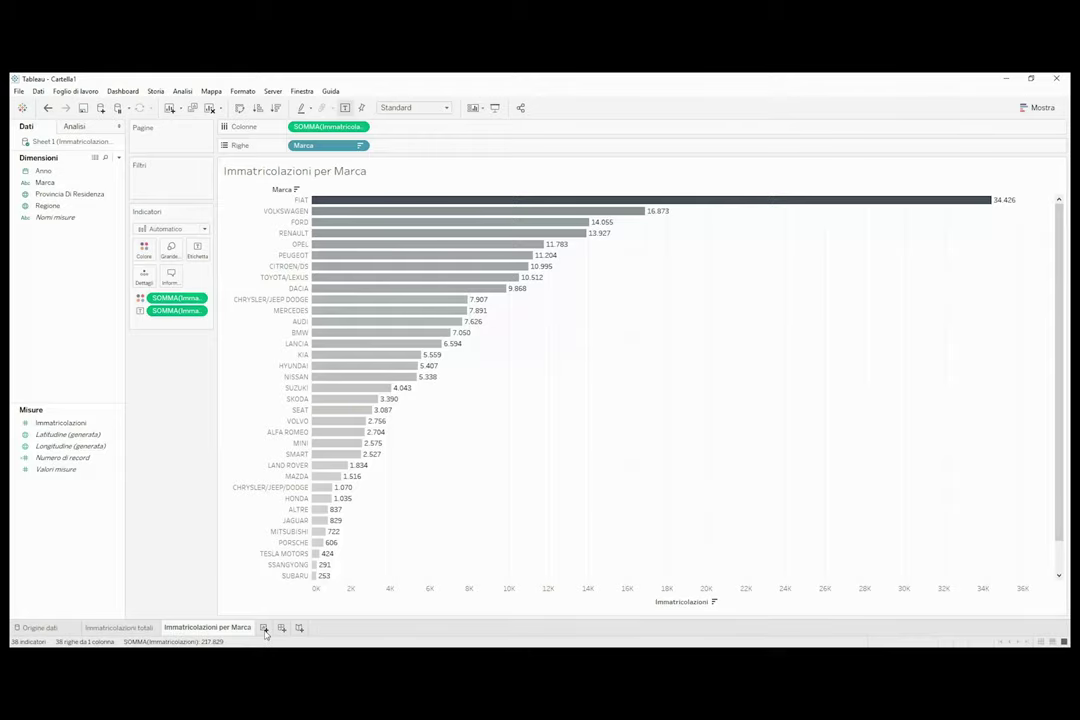
pyautogui.click(264, 628)
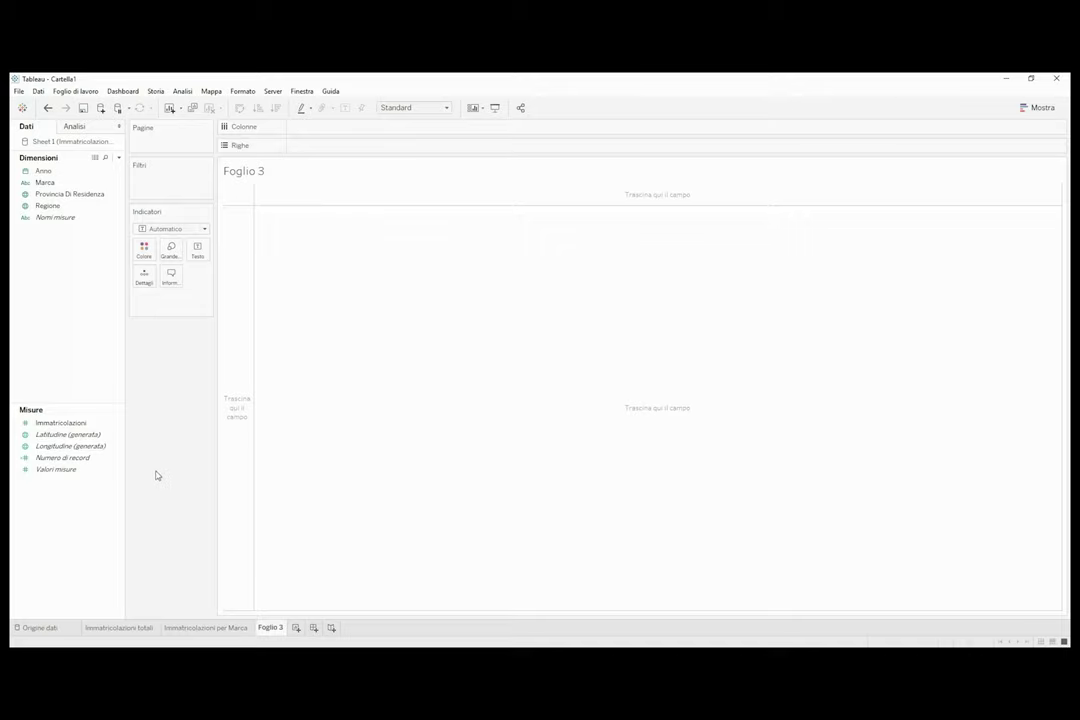
# Map Provincia Di Residenza across Italy and bring up the 3 unknown locations options.
pyautogui.click(89, 174)
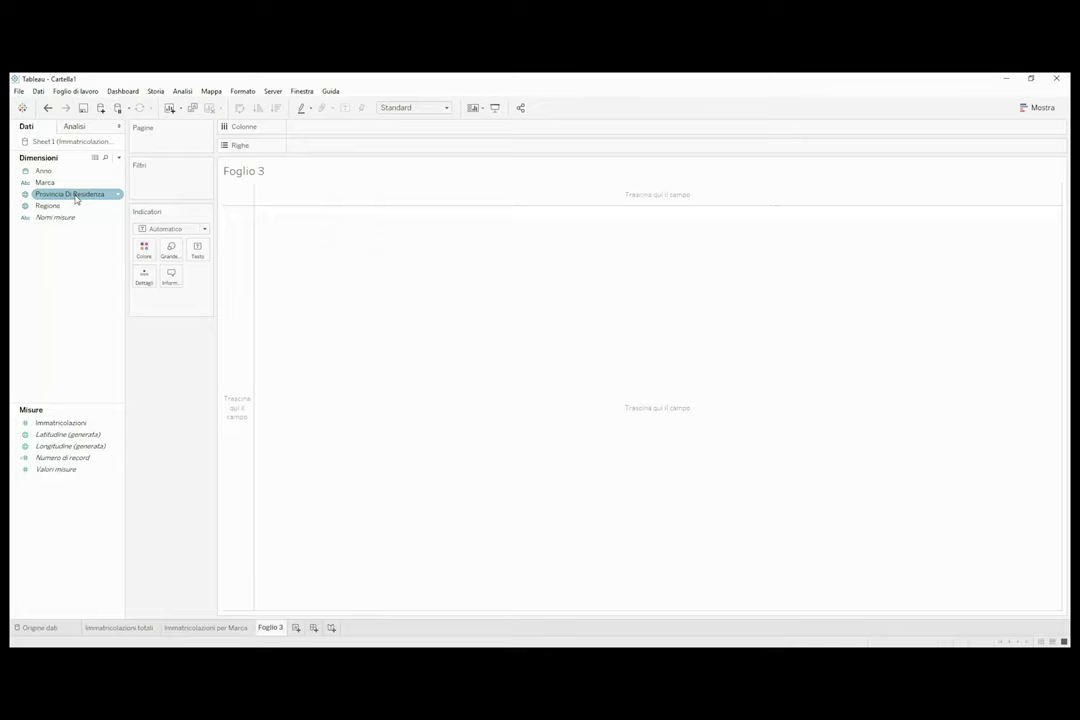
pyautogui.doubleClick(75, 196)
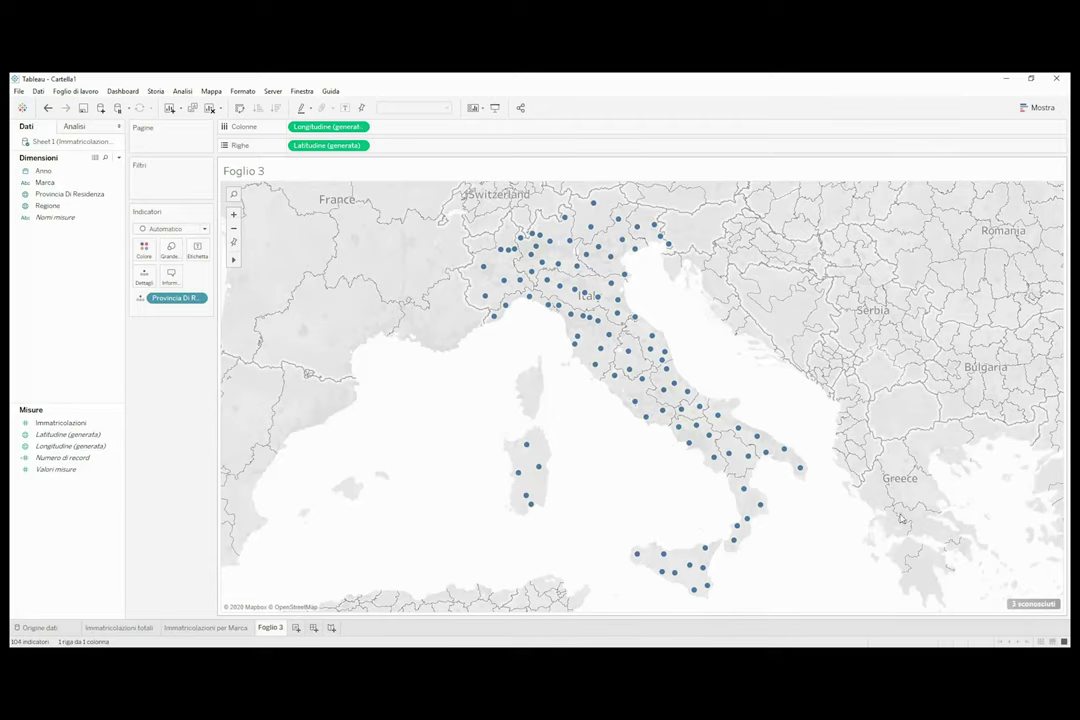
pyautogui.moveTo(1039, 608)
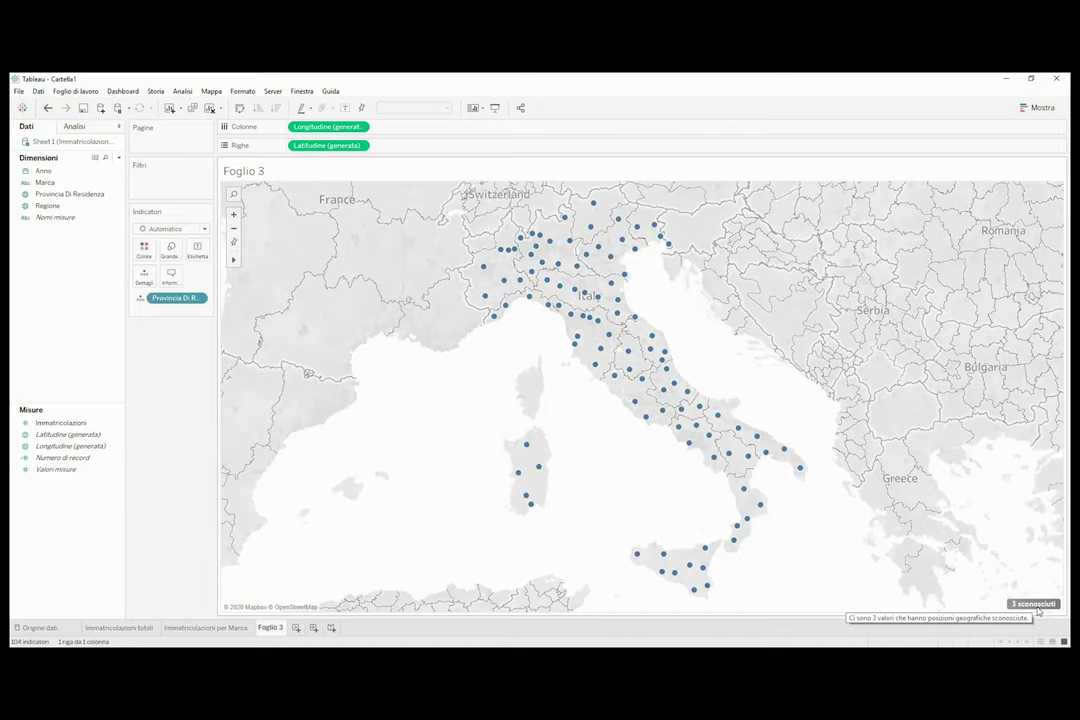
pyautogui.click(1037, 605)
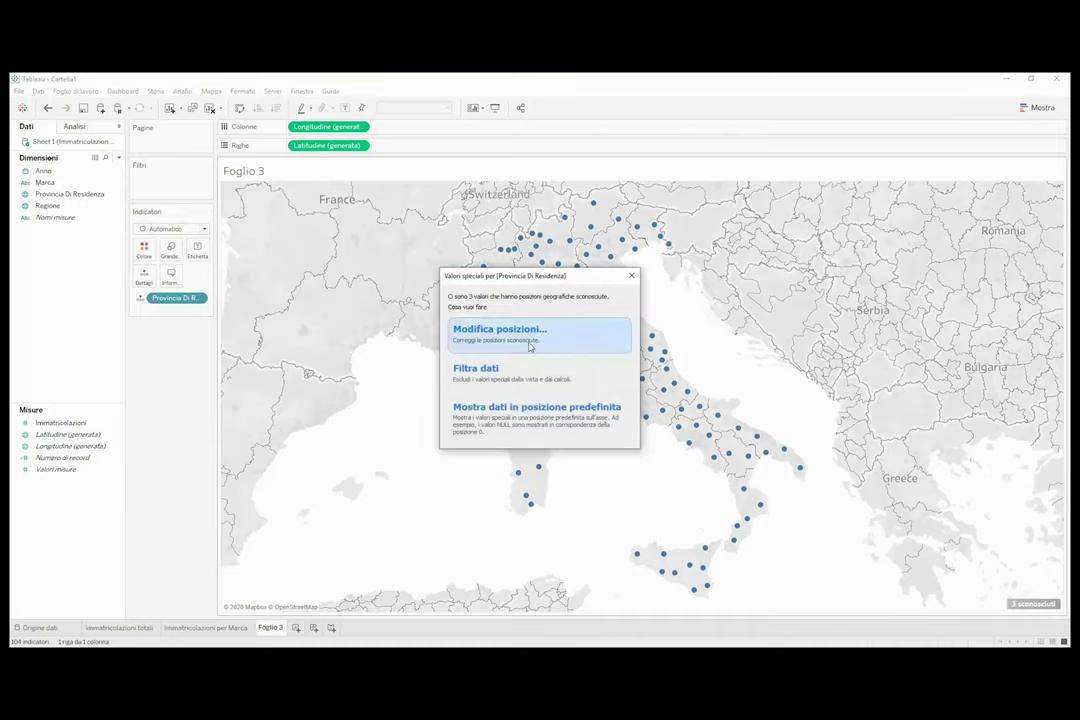
# Match AOSTA, PESARO URBINO and VERBANIA to Valle d'Aosta, Pesaro e Urbino and Verbano-Cusio-Ossola.
pyautogui.click(565, 345)
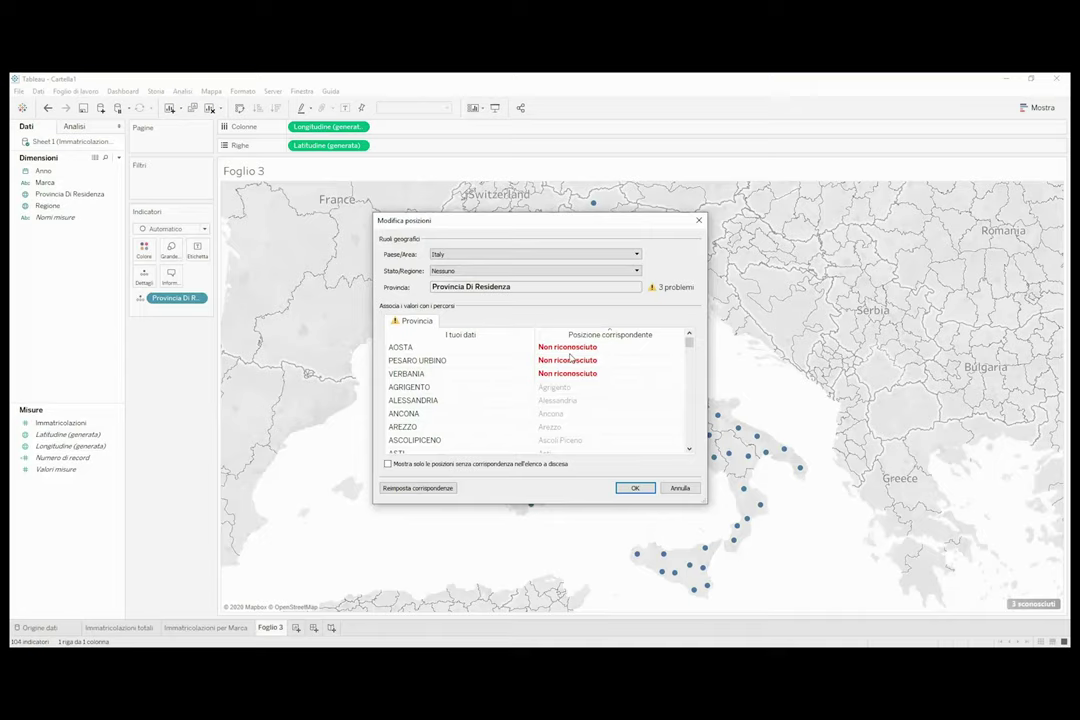
pyautogui.click(570, 351)
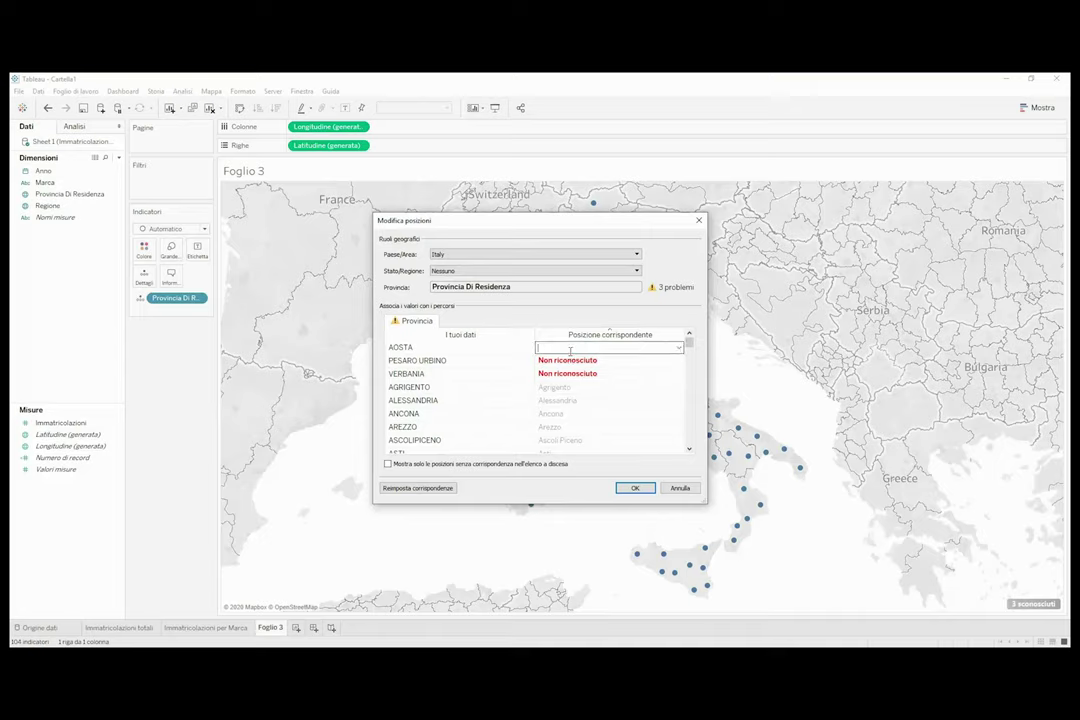
pyautogui.write('vall')
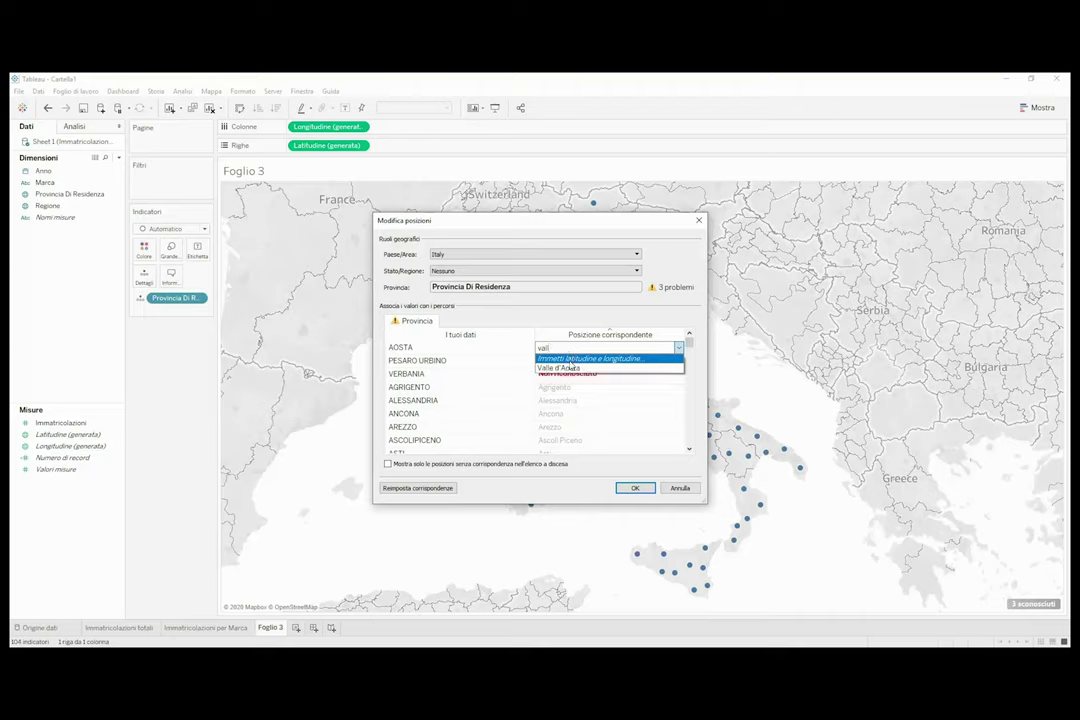
pyautogui.click(574, 369)
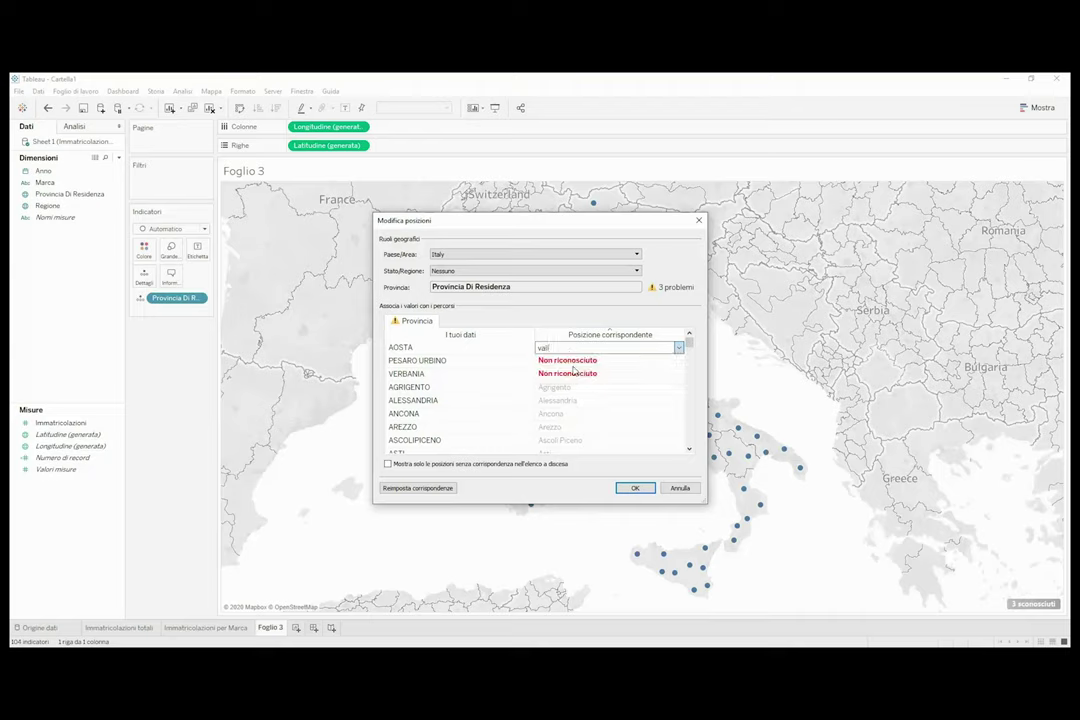
pyautogui.click(570, 361)
pyautogui.write('pesa')
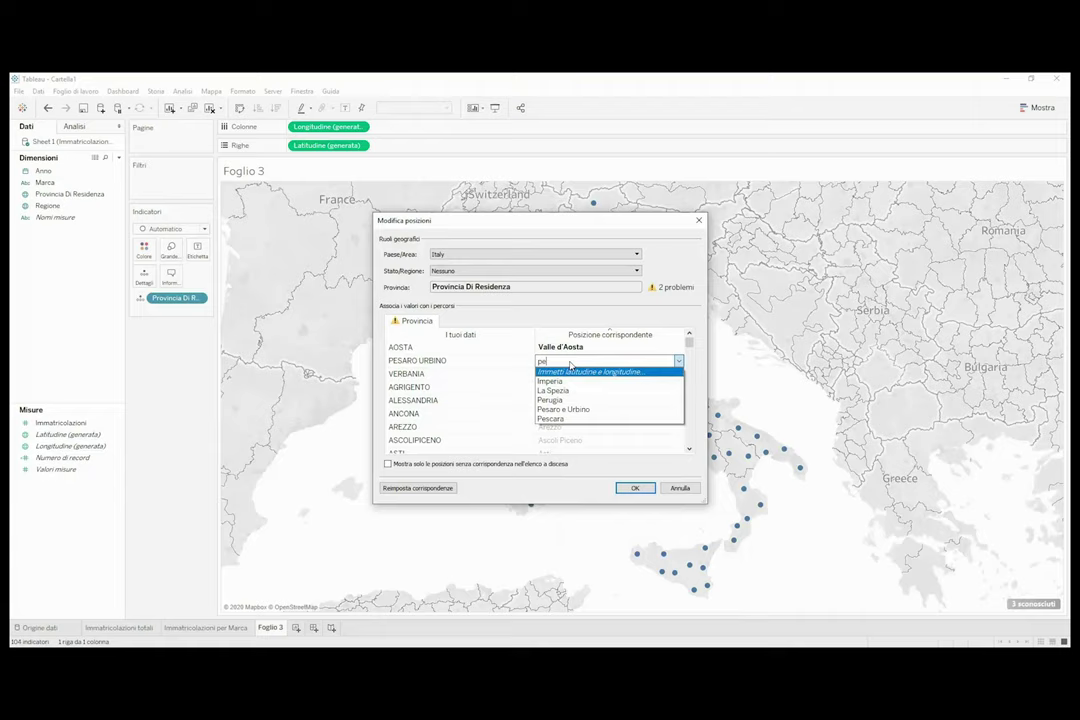
pyautogui.click(568, 383)
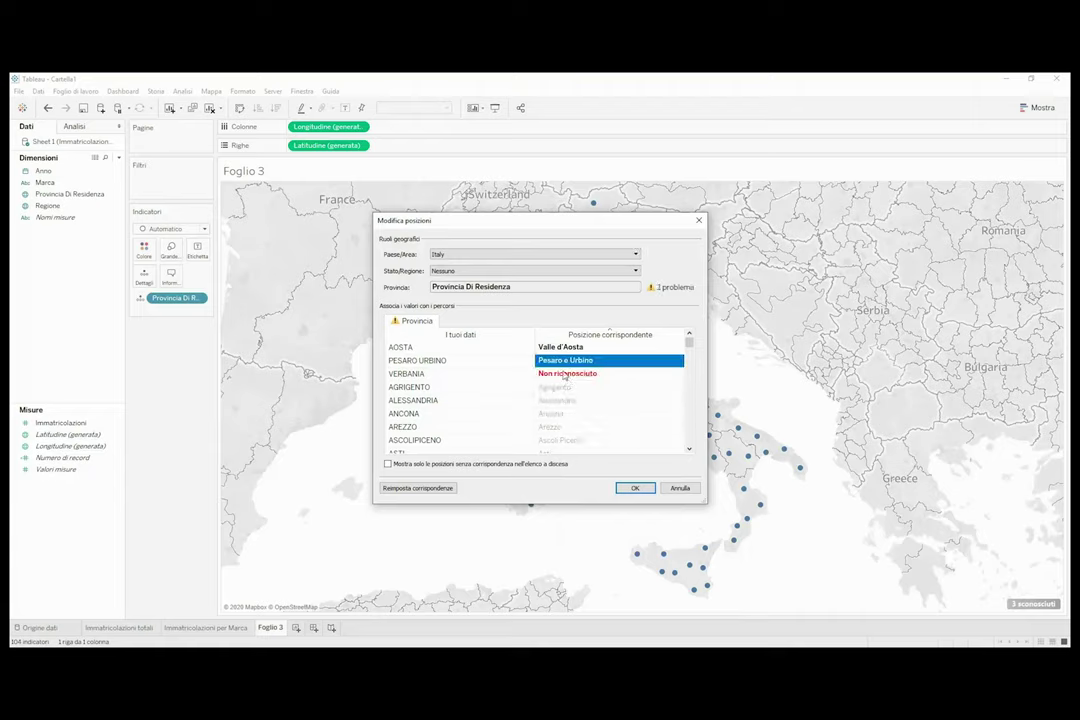
pyautogui.click(568, 373)
pyautogui.write('ver')
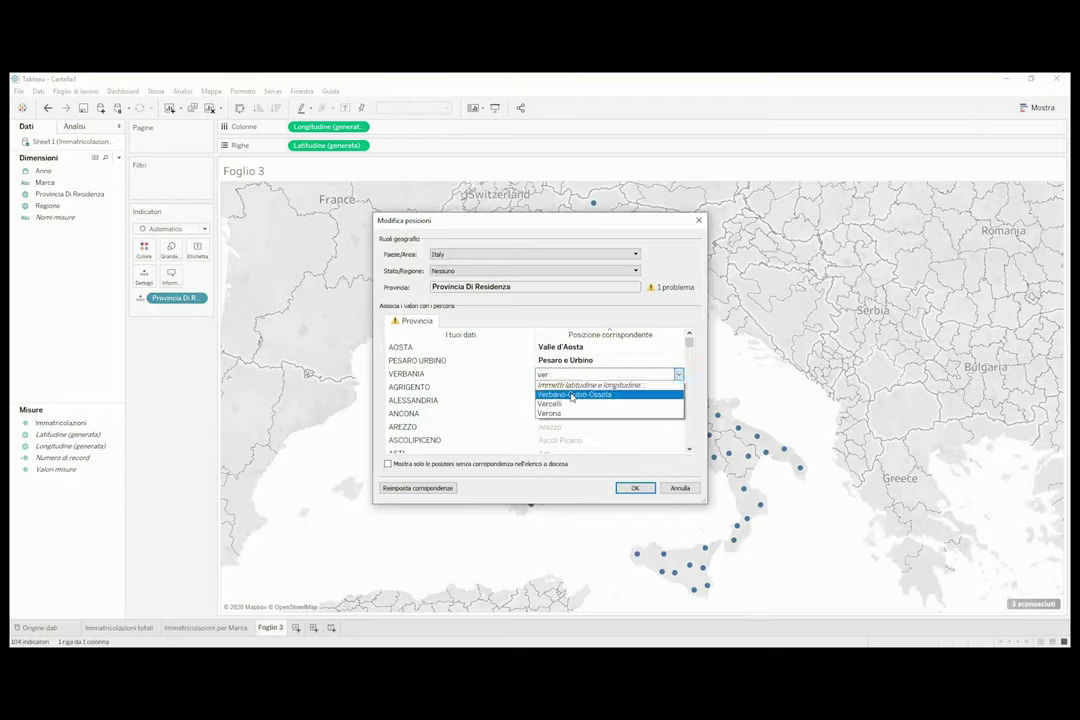
pyautogui.click(566, 394)
pyautogui.click(634, 488)
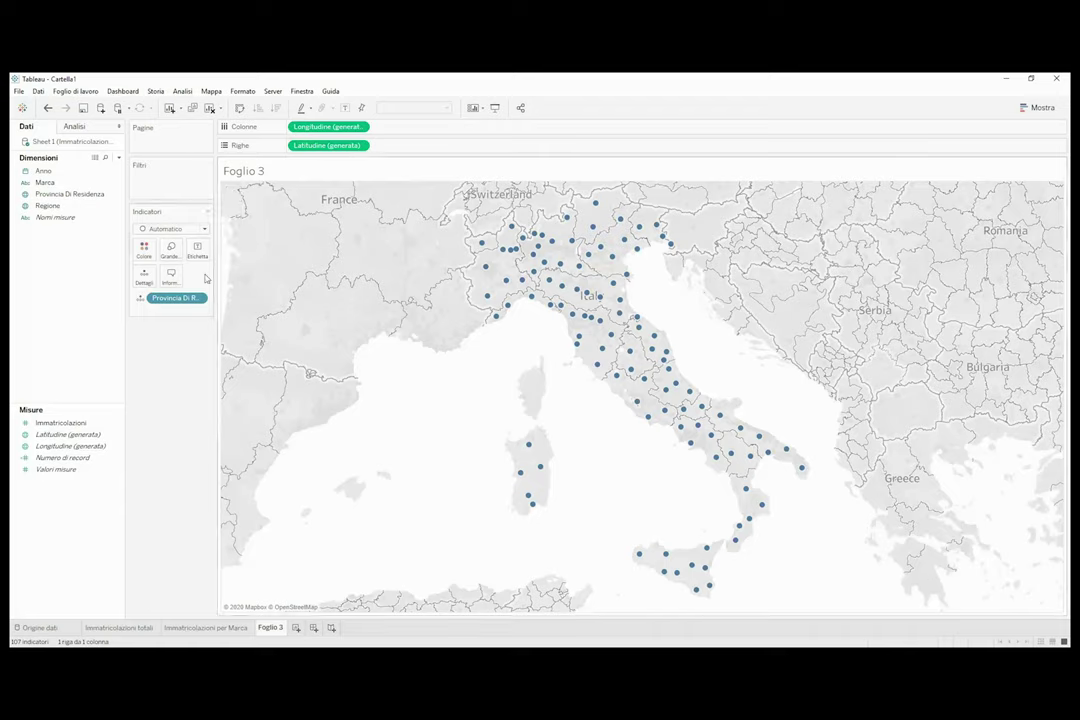
# Switch the marks to filled map and shade provinces by SUM(Immatricolazioni), 166 to 19.759.
pyautogui.click(204, 230)
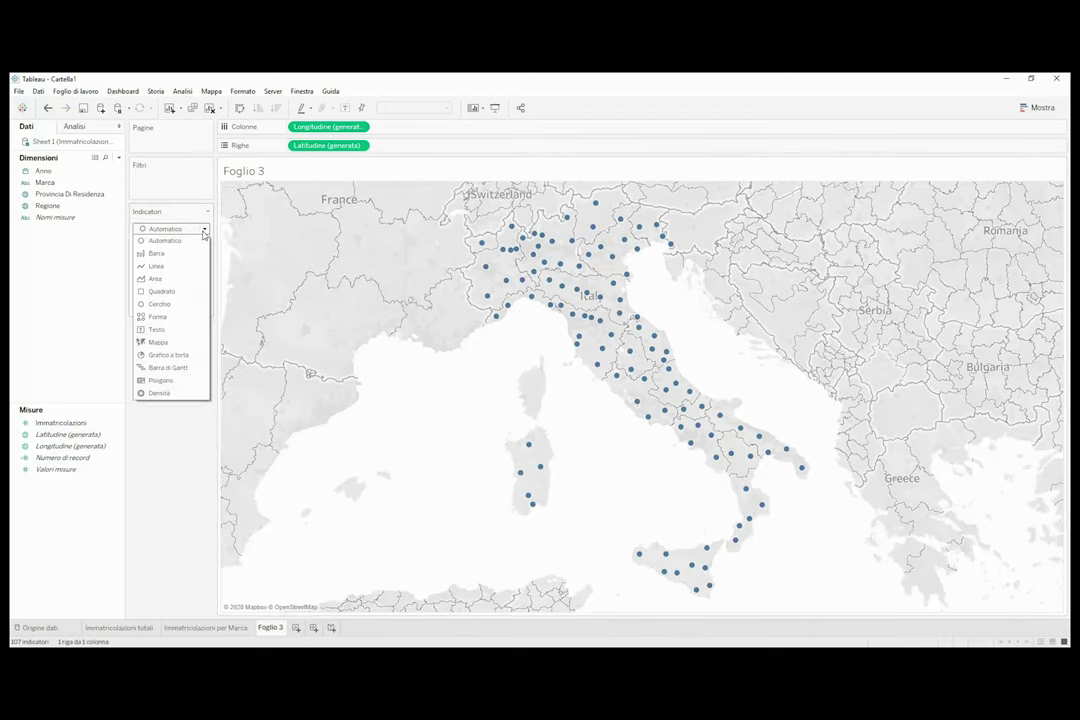
pyautogui.click(152, 342)
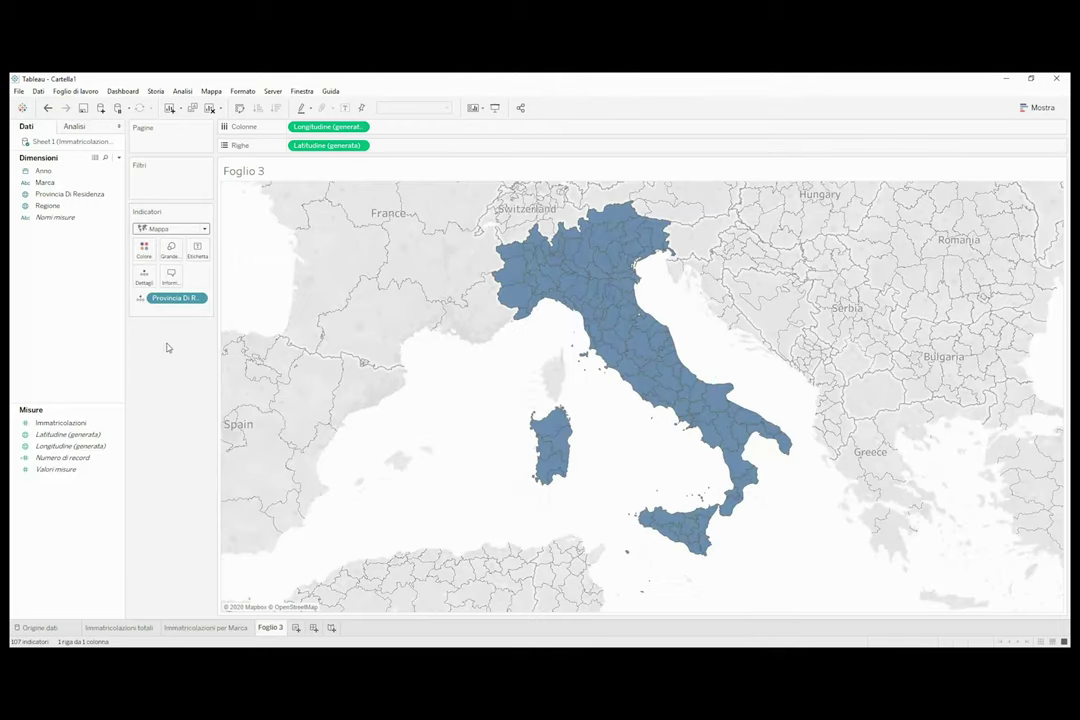
pyautogui.click(77, 424)
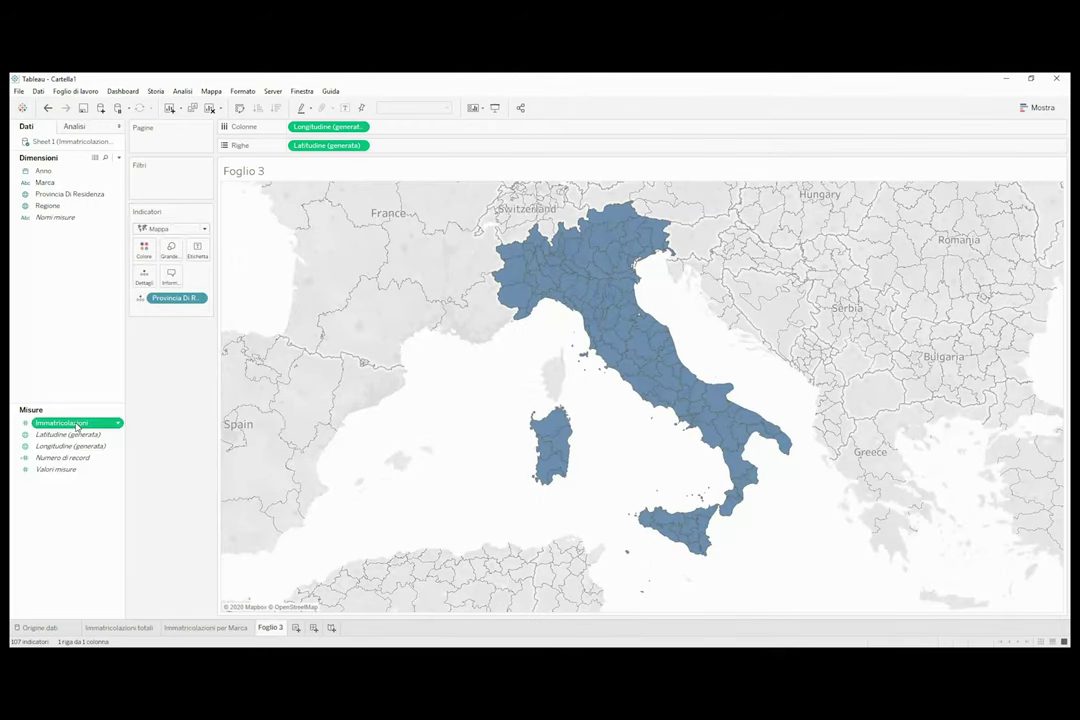
pyautogui.doubleClick(77, 424)
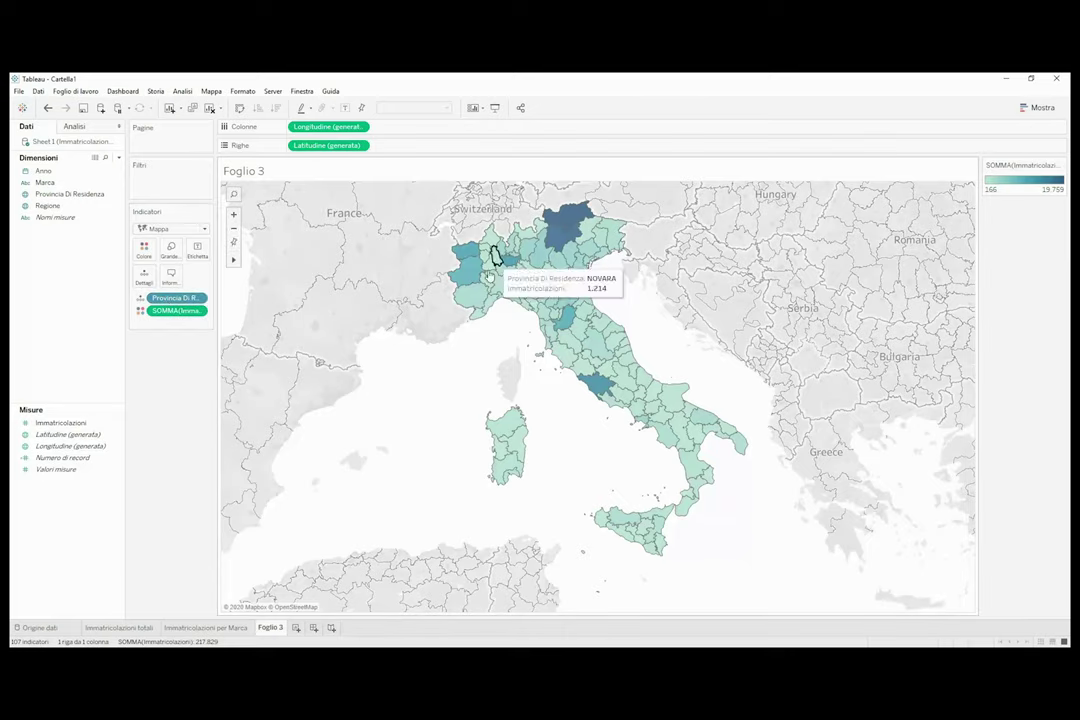
pyautogui.moveTo(577, 225)
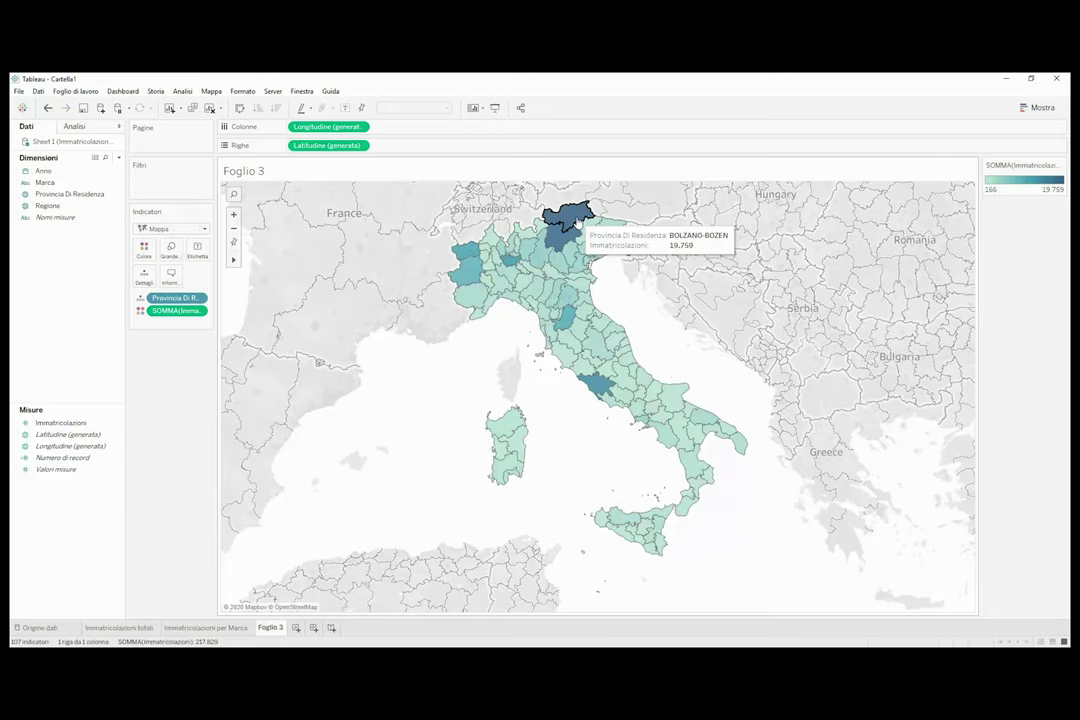
# Change the map's colour palette from teal to Arancione-oro.
pyautogui.click(147, 252)
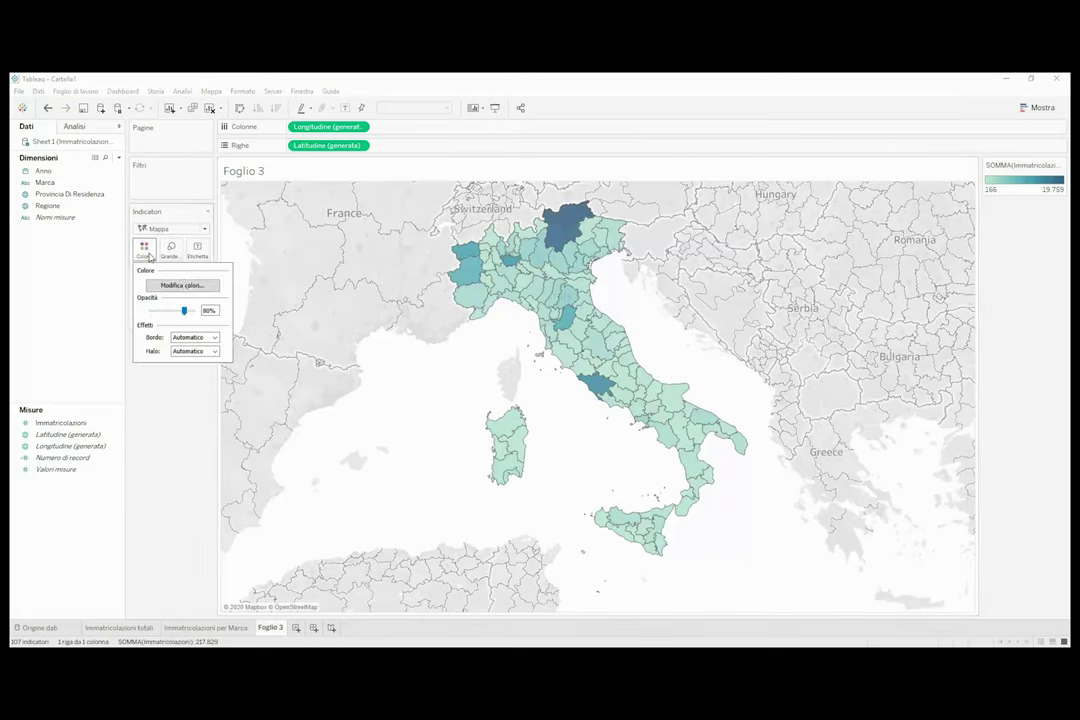
pyautogui.click(182, 285)
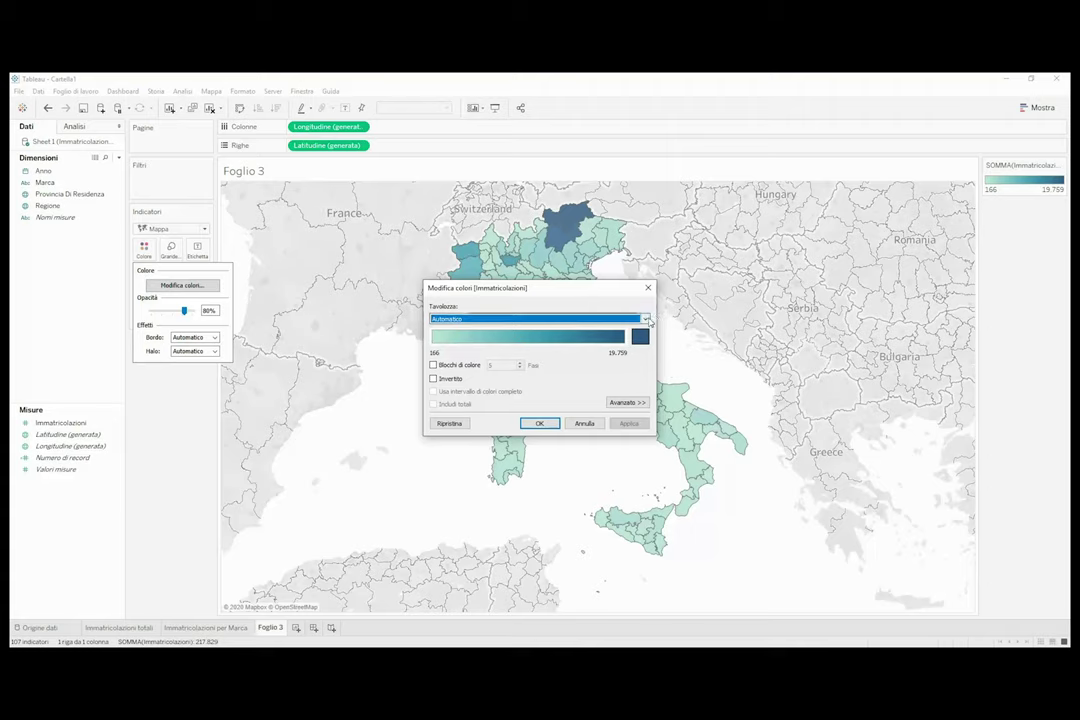
pyautogui.click(647, 320)
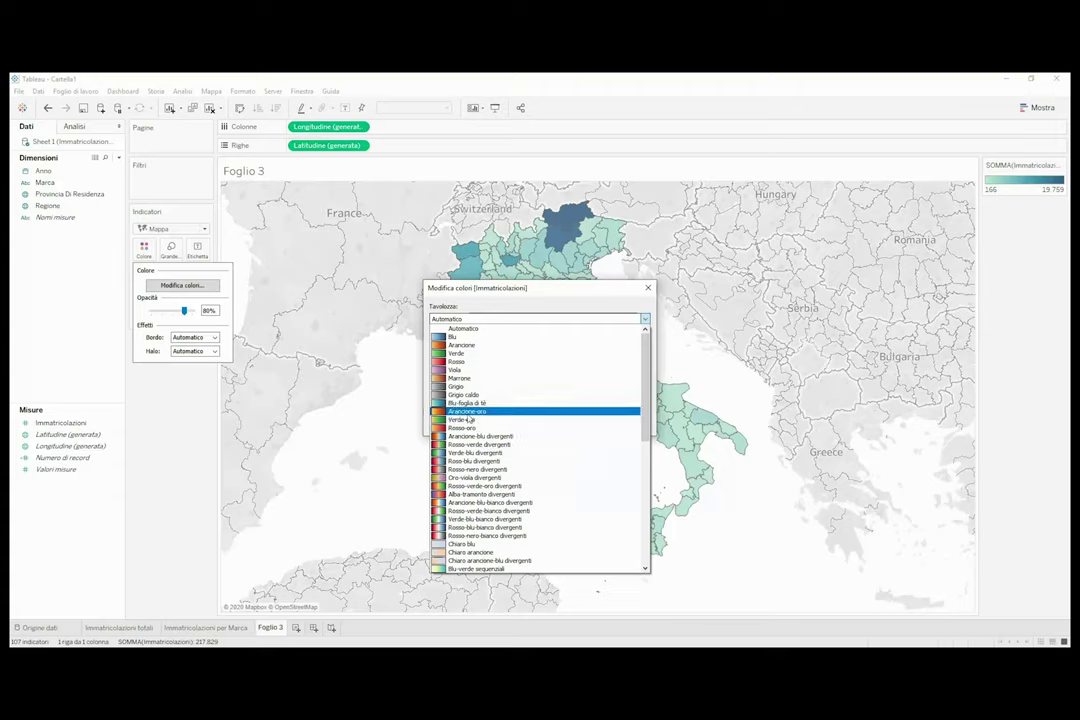
pyautogui.click(474, 412)
pyautogui.click(628, 423)
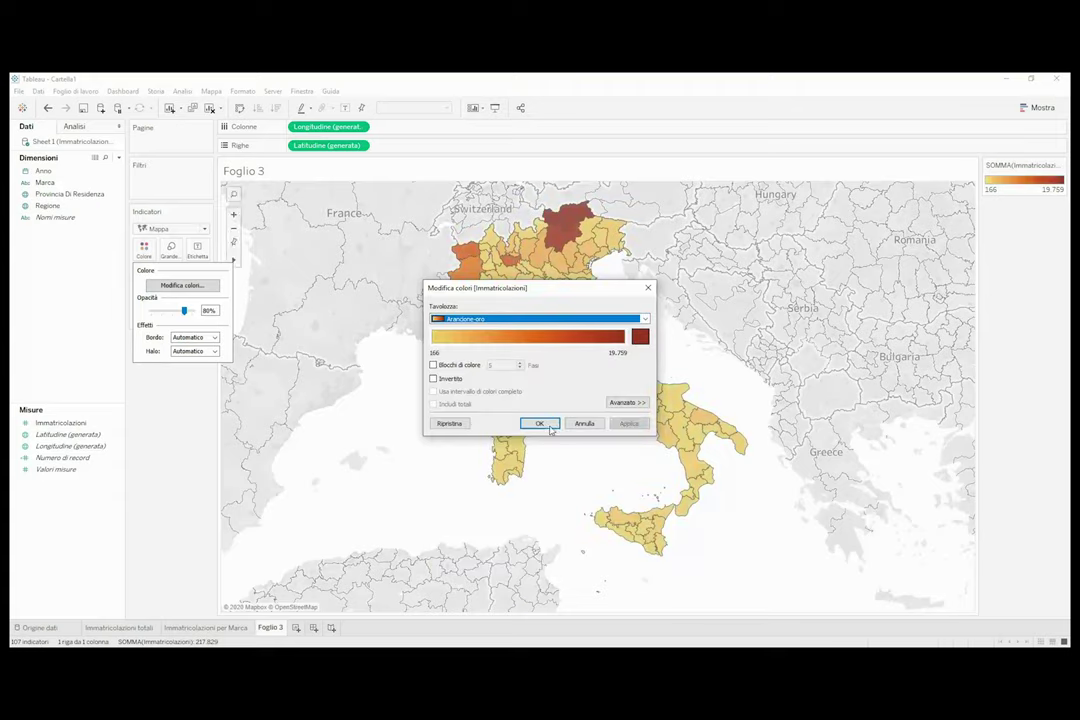
pyautogui.click(539, 423)
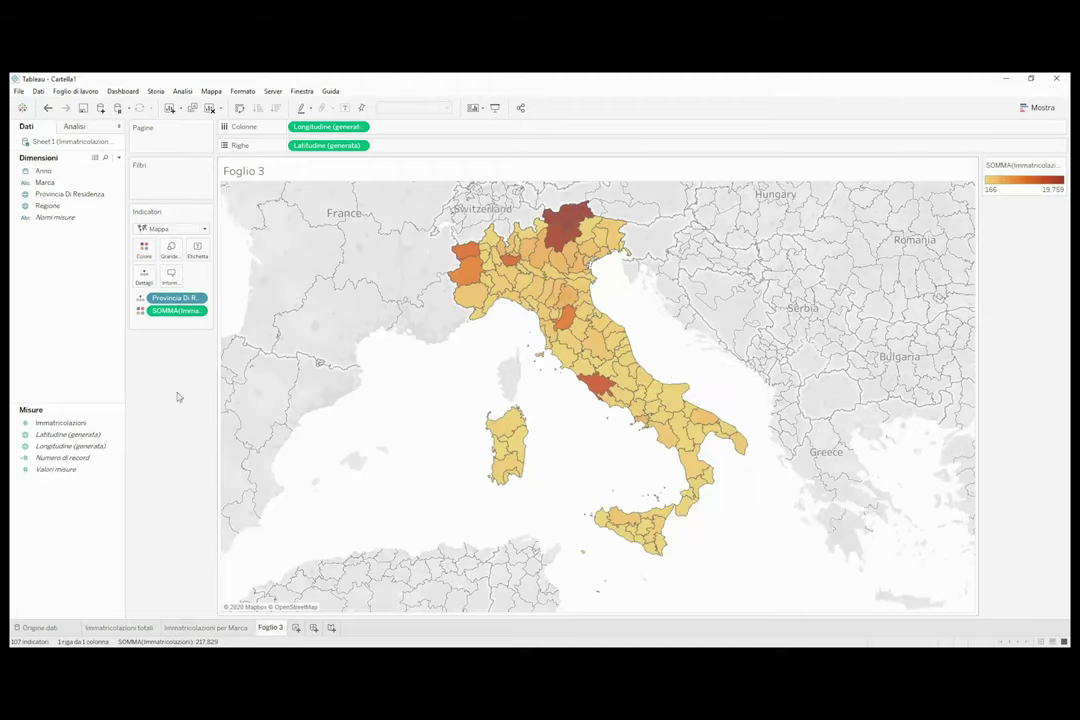
# Rename the Foglio 3 sheet to 'Immatricolazioni per Provincia'.
pyautogui.doubleClick(272, 628)
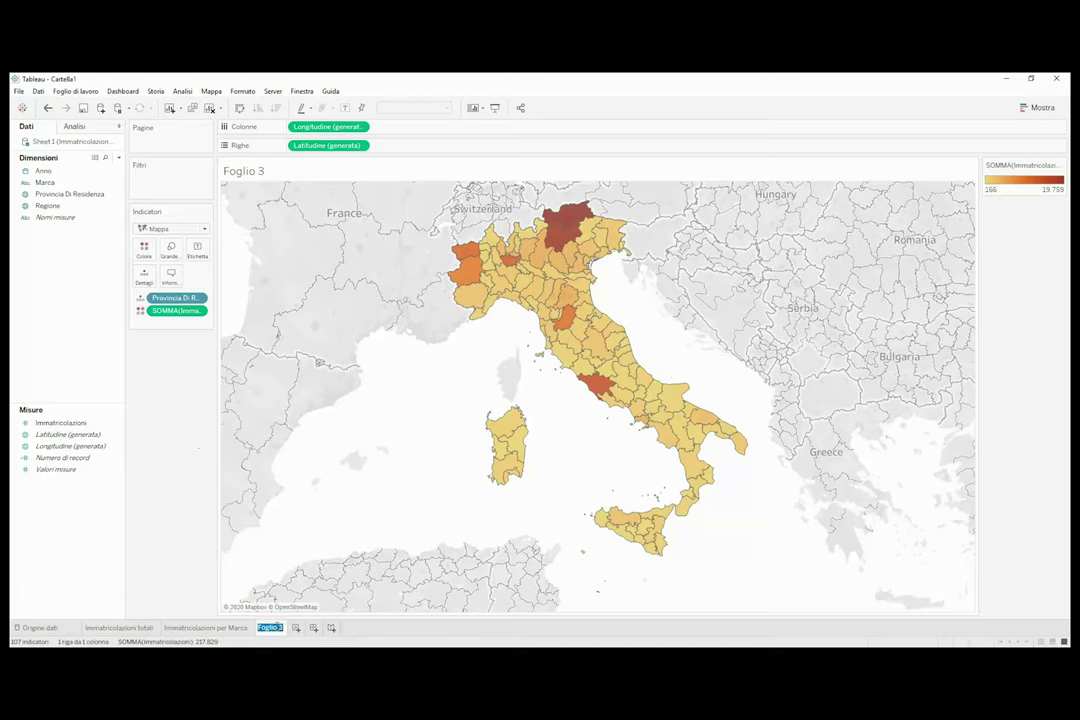
pyautogui.write('Immatricolazioni per P')
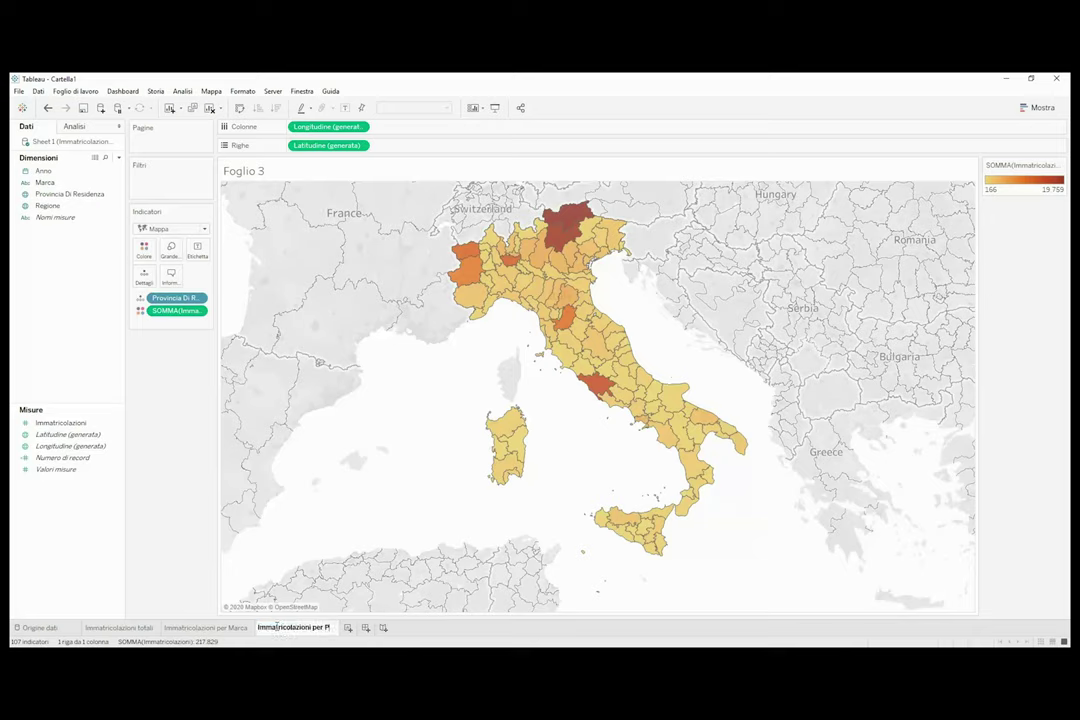
pyautogui.write('rovincia')
pyautogui.press('Return')
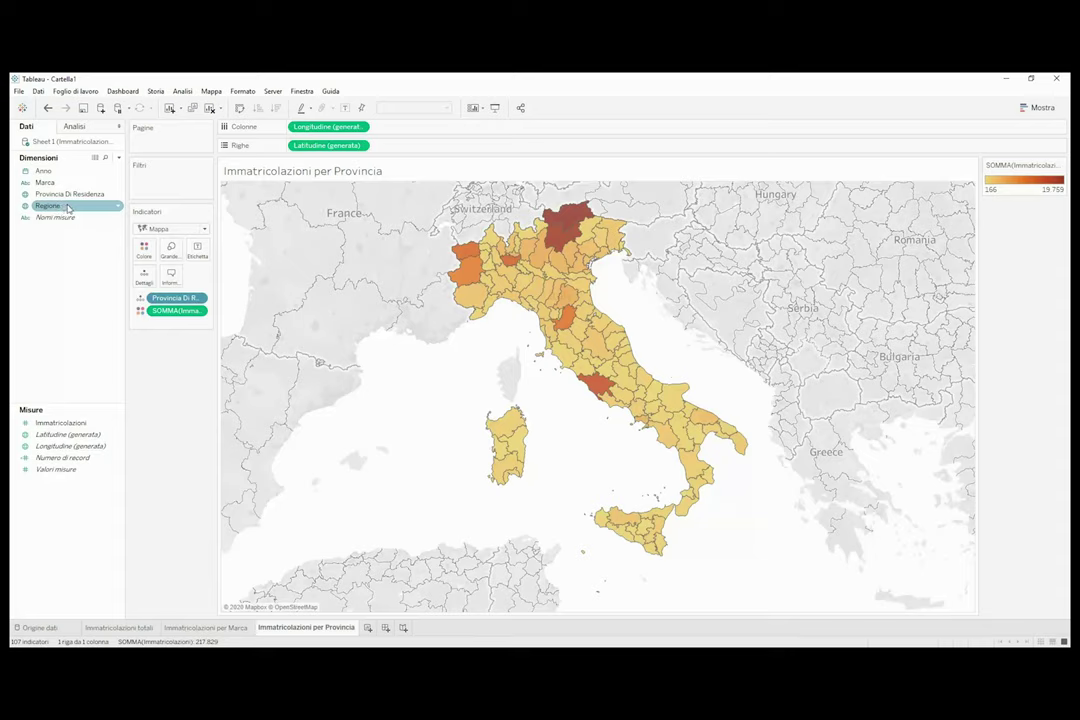
# Show a Regione filter and make it a Valore singolo (elenco a discesa) dropdown.
pyautogui.rightClick(68, 207)
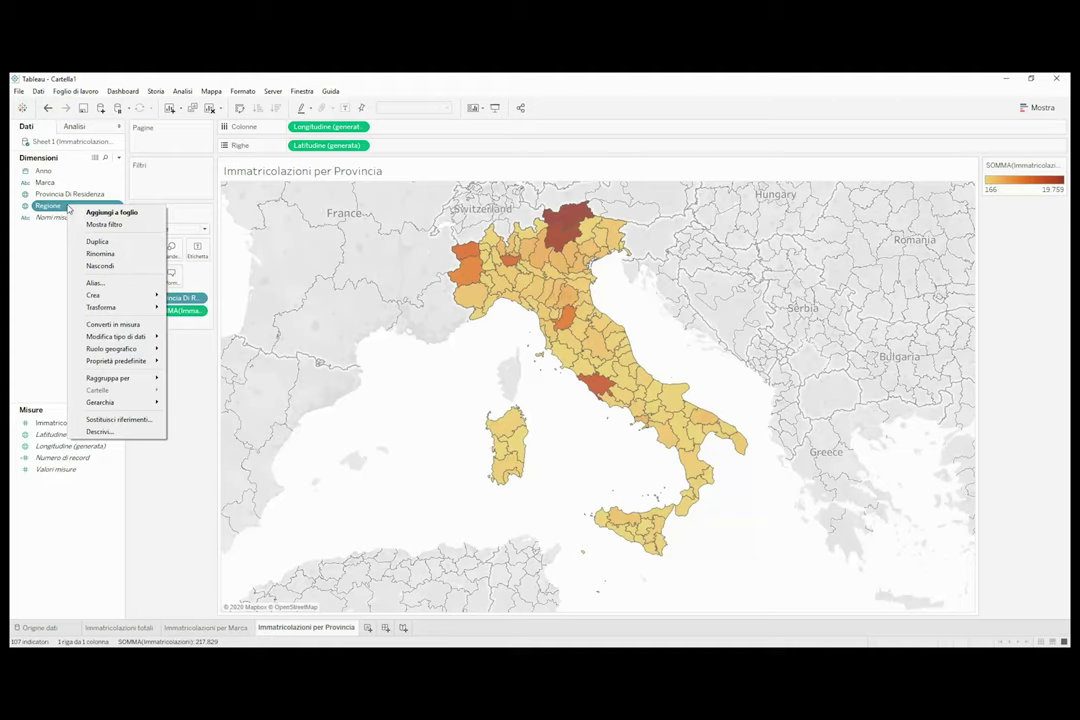
pyautogui.click(141, 226)
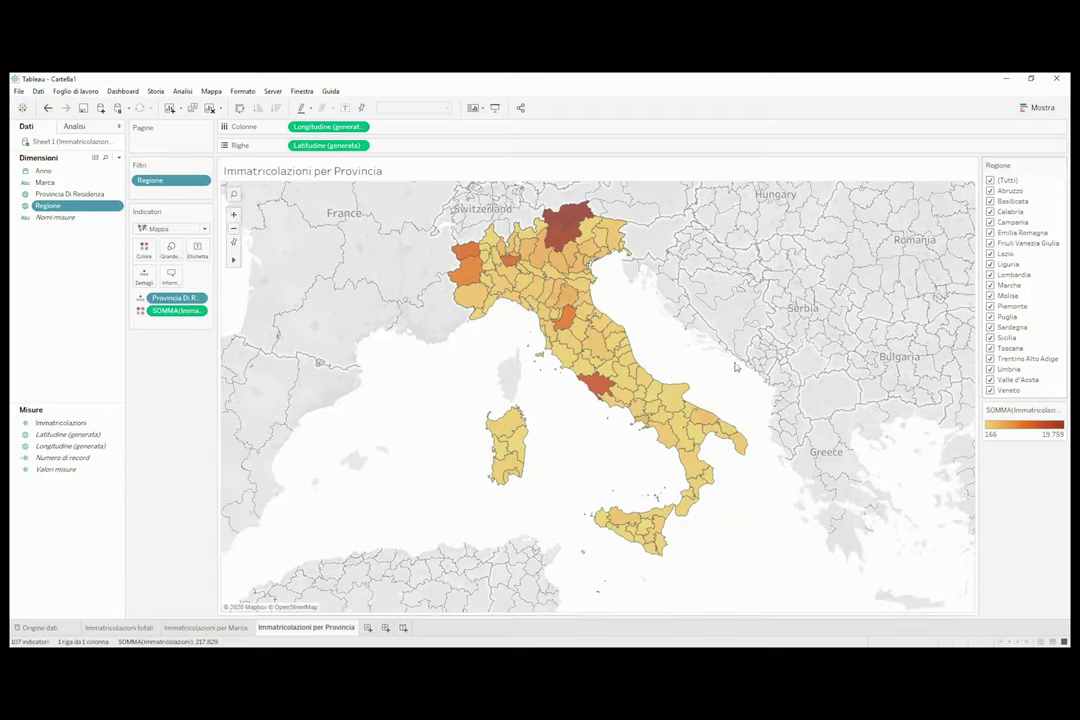
pyautogui.click(1061, 166)
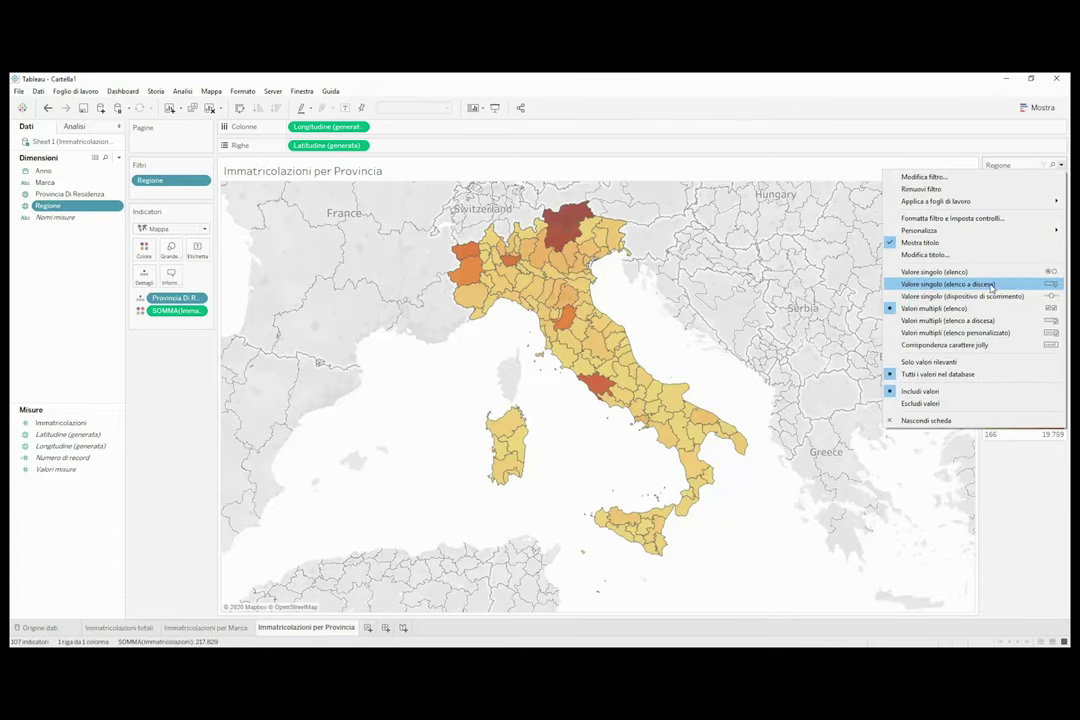
pyautogui.click(991, 285)
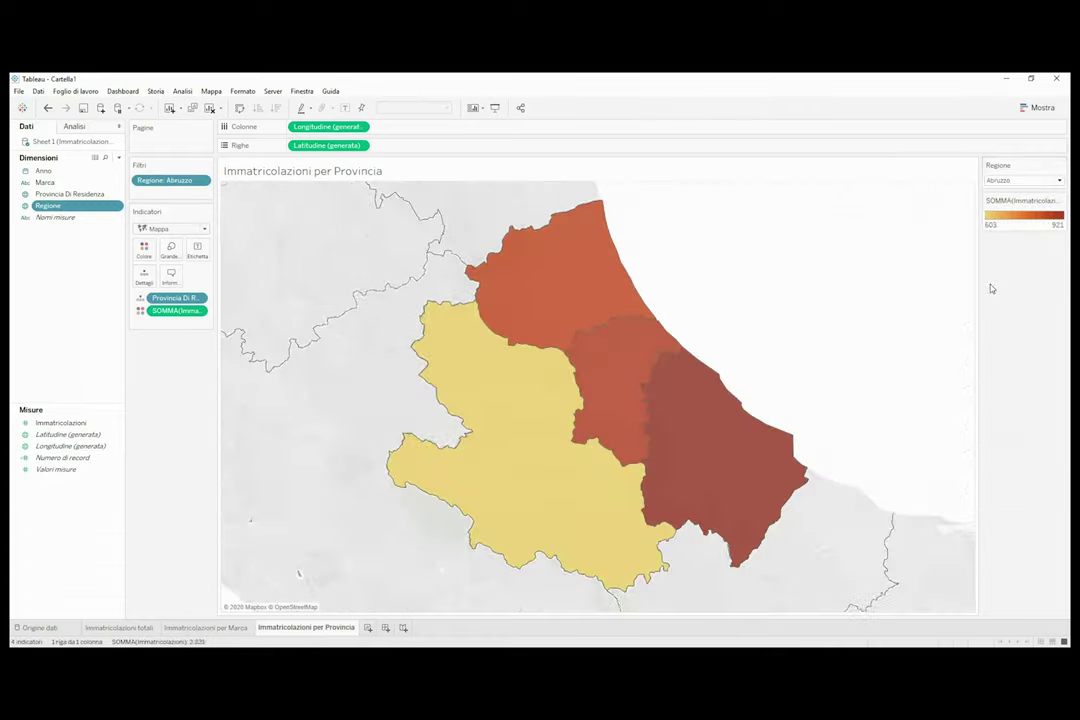
# Test the Regione filter with Lombardia, then set it back to (Tutti).
pyautogui.click(1059, 181)
pyautogui.click(1024, 204)
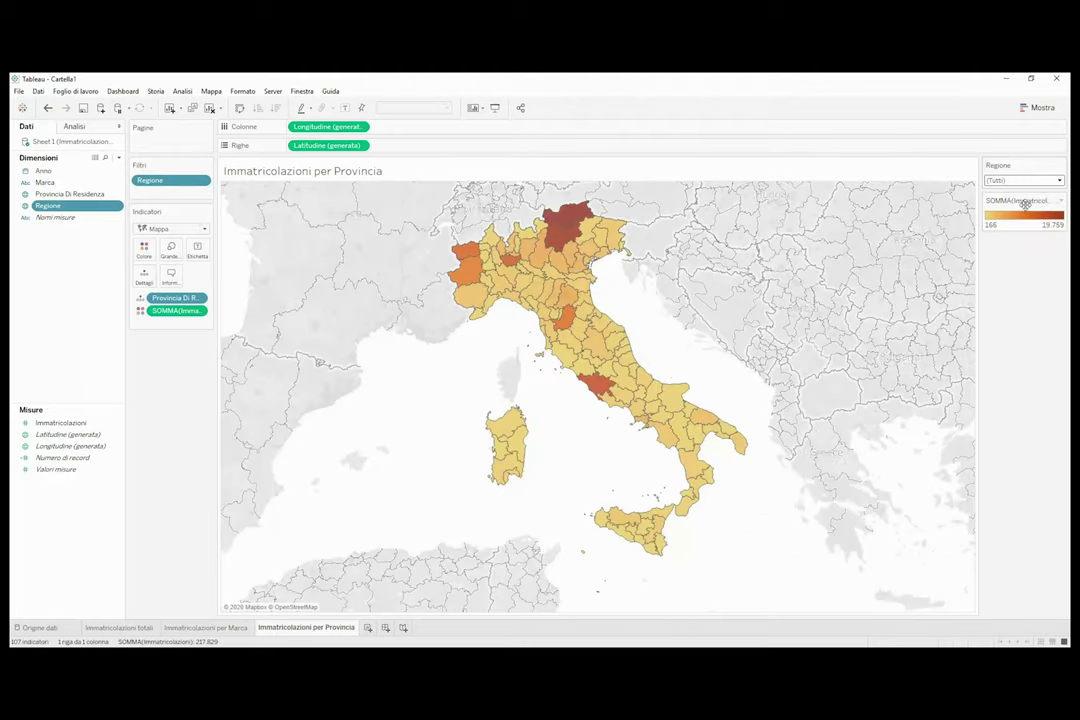
pyautogui.click(1059, 181)
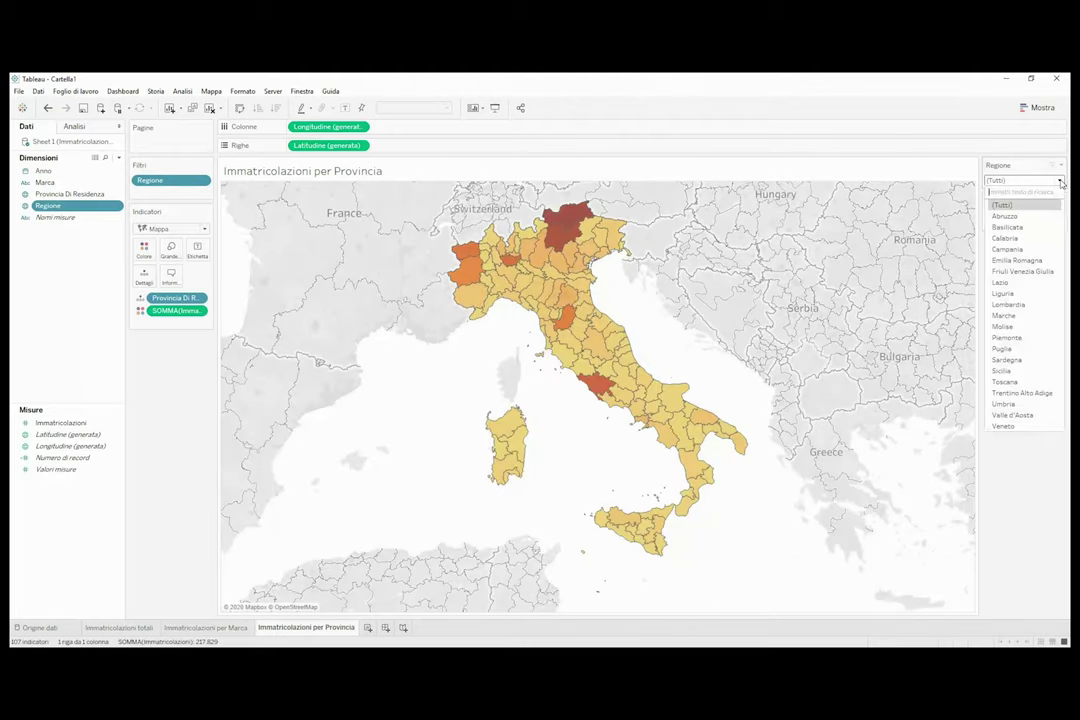
pyautogui.click(1023, 303)
pyautogui.click(1045, 180)
pyautogui.click(1024, 204)
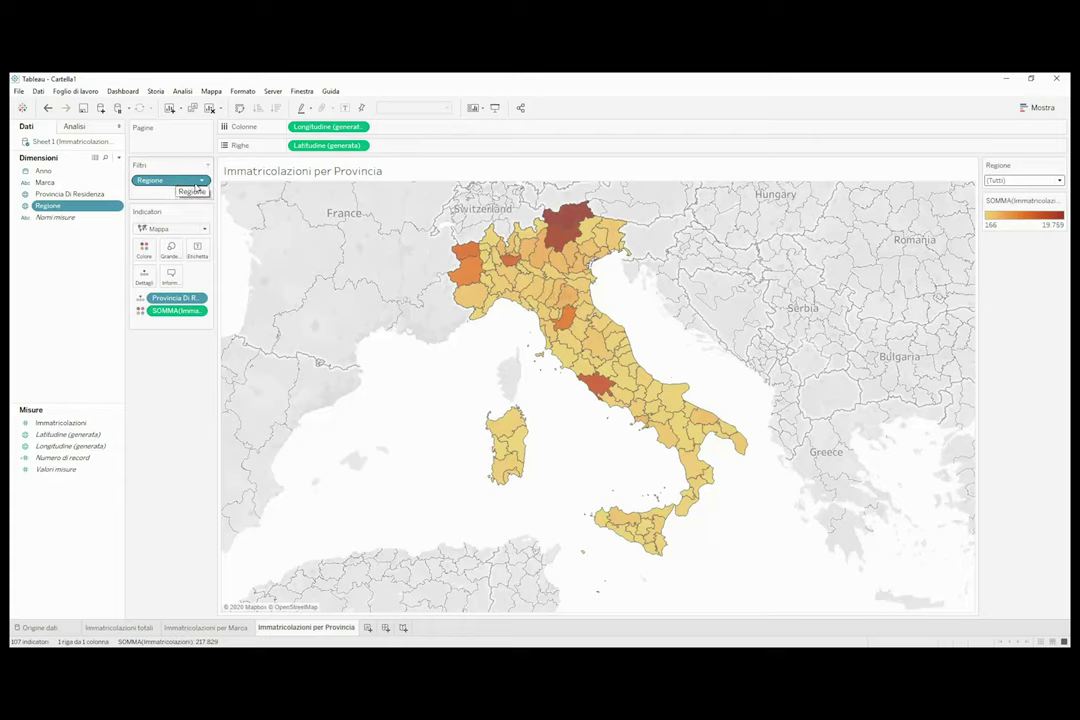
# Apply the Regione filter to all sheets using this data source.
pyautogui.click(201, 180)
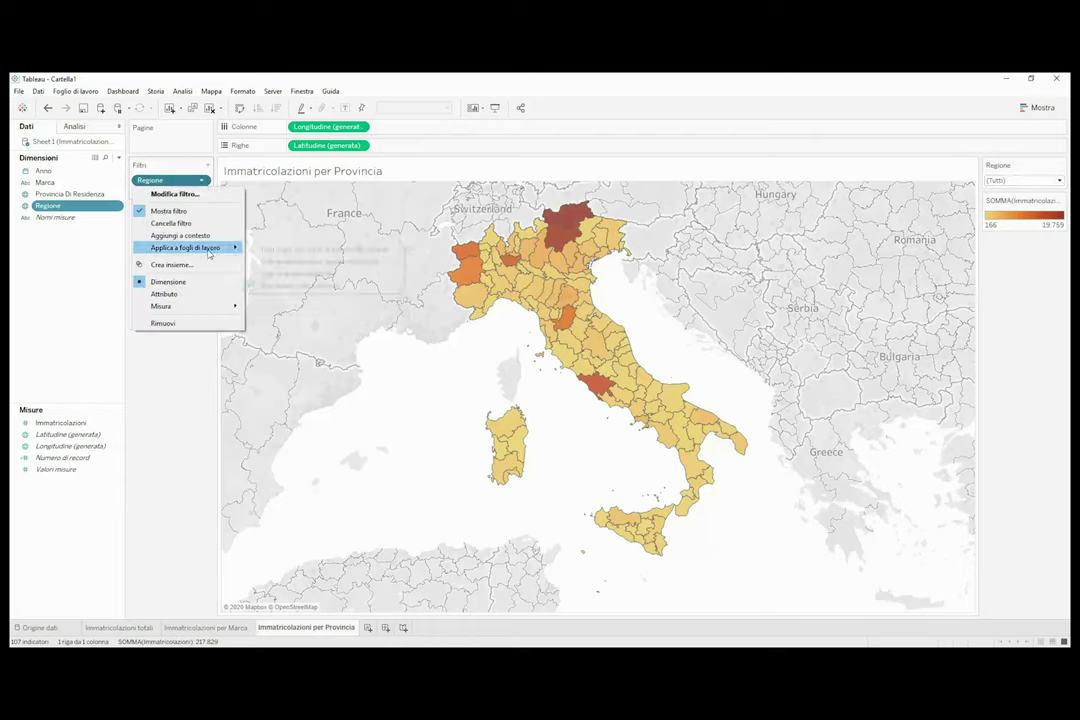
pyautogui.moveTo(218, 247)
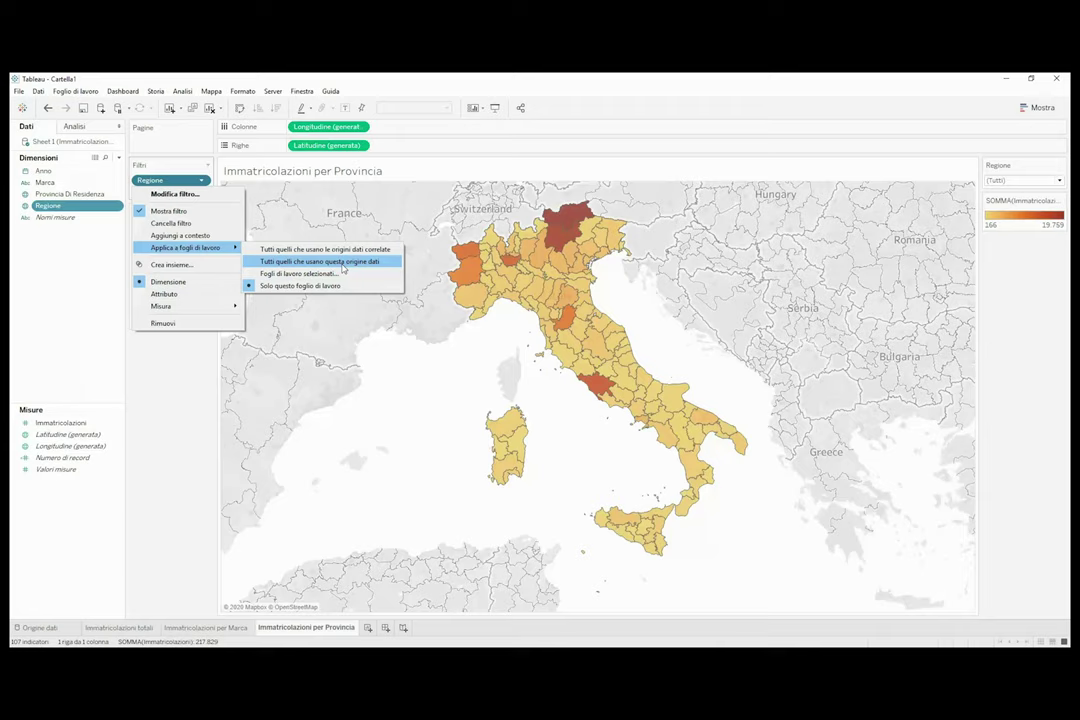
pyautogui.click(343, 262)
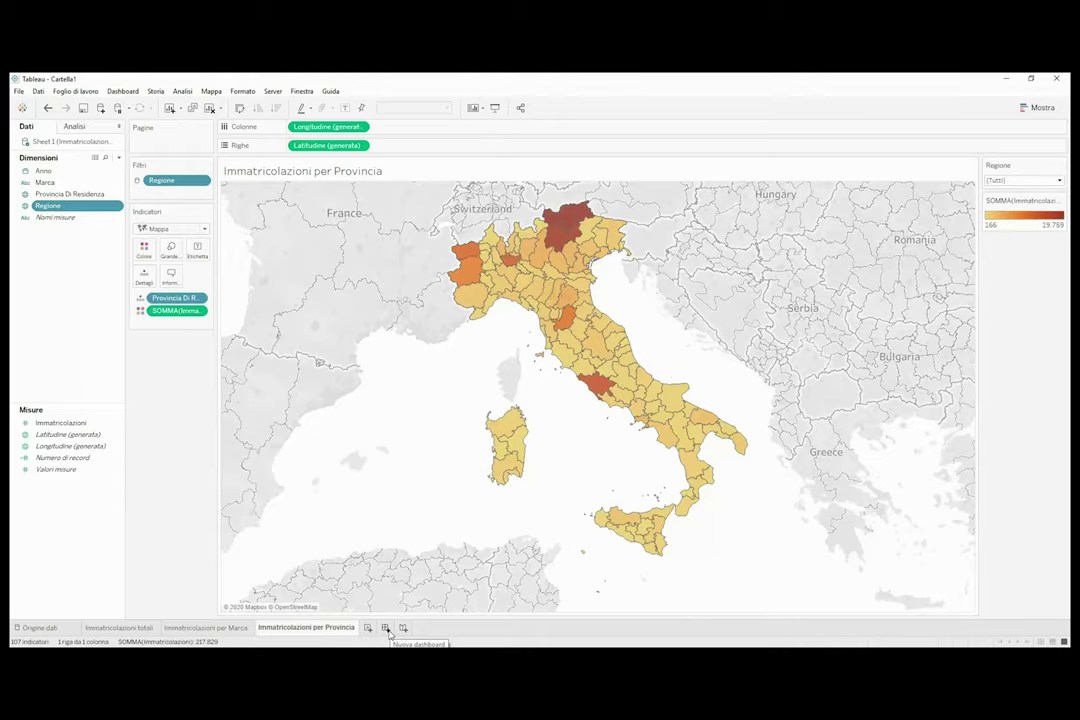
# Create a dashboard with its title shown, named 'Immatricolazioni nel mese di marzo in Italia: 2019 vs 2020'.
pyautogui.click(386, 628)
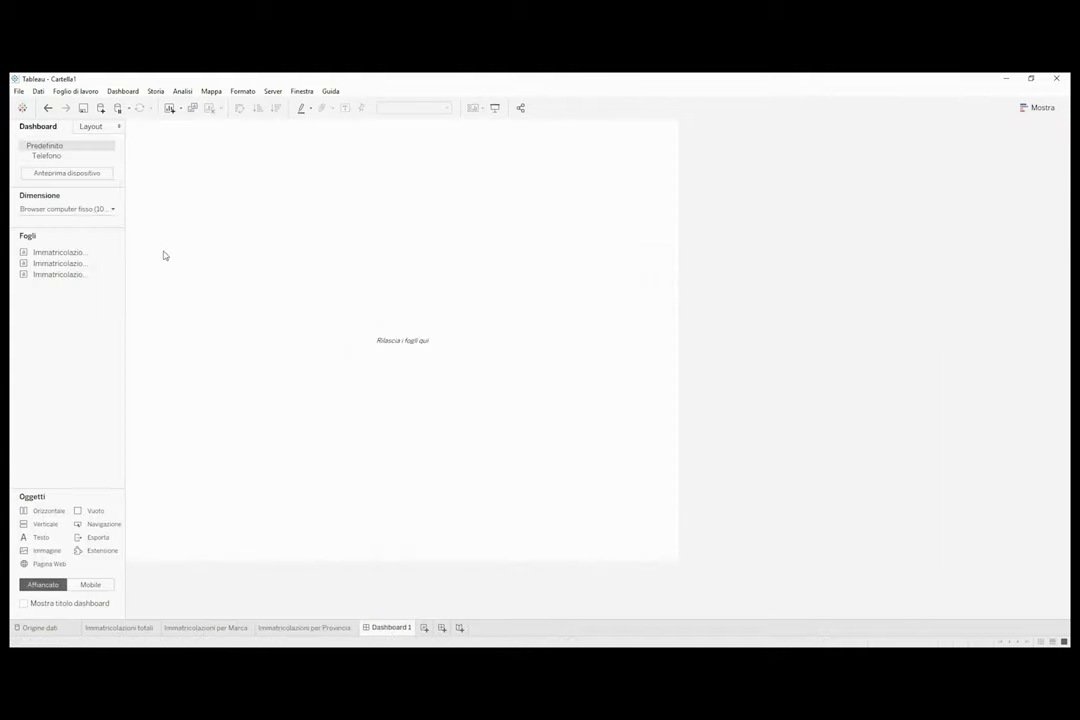
pyautogui.click(24, 604)
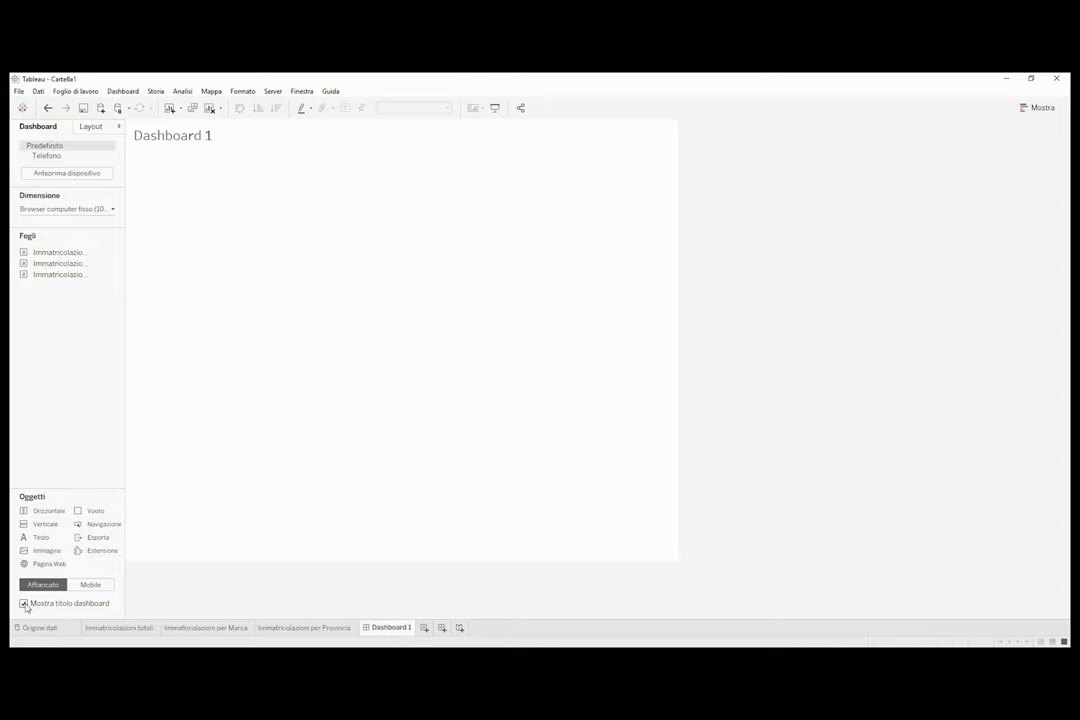
pyautogui.doubleClick(378, 627)
pyautogui.write('Imma')
pyautogui.write('tricolazioni nel me')
pyautogui.write('se di marzo in')
pyautogui.write(' Italia')
pyautogui.write(': 2')
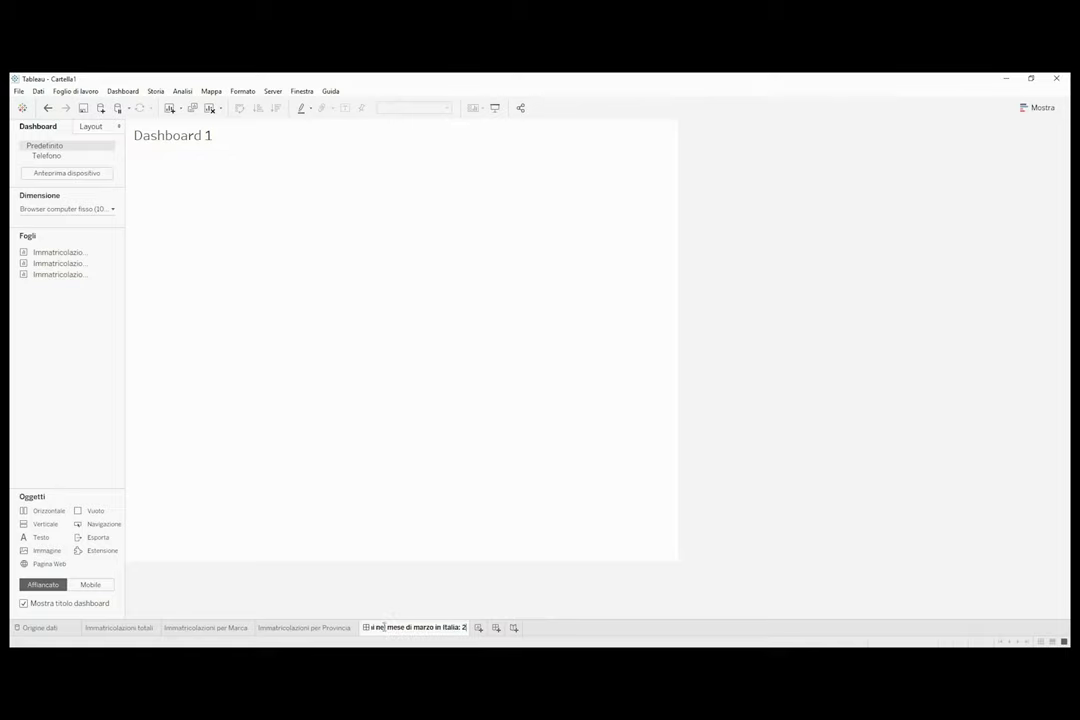
pyautogui.write('019 vs 2020')
pyautogui.press('Return')
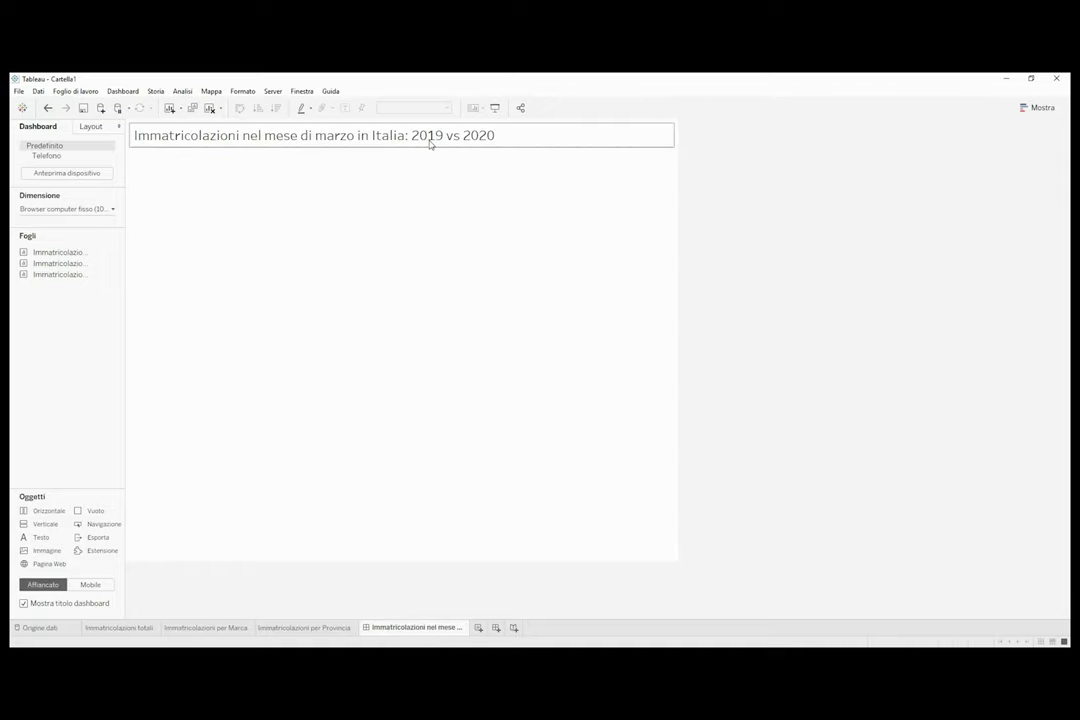
# Check the dashboard title unchanged, then bring up the dashboard Size sizing-mode options.
pyautogui.doubleClick(430, 143)
pyautogui.click(680, 275)
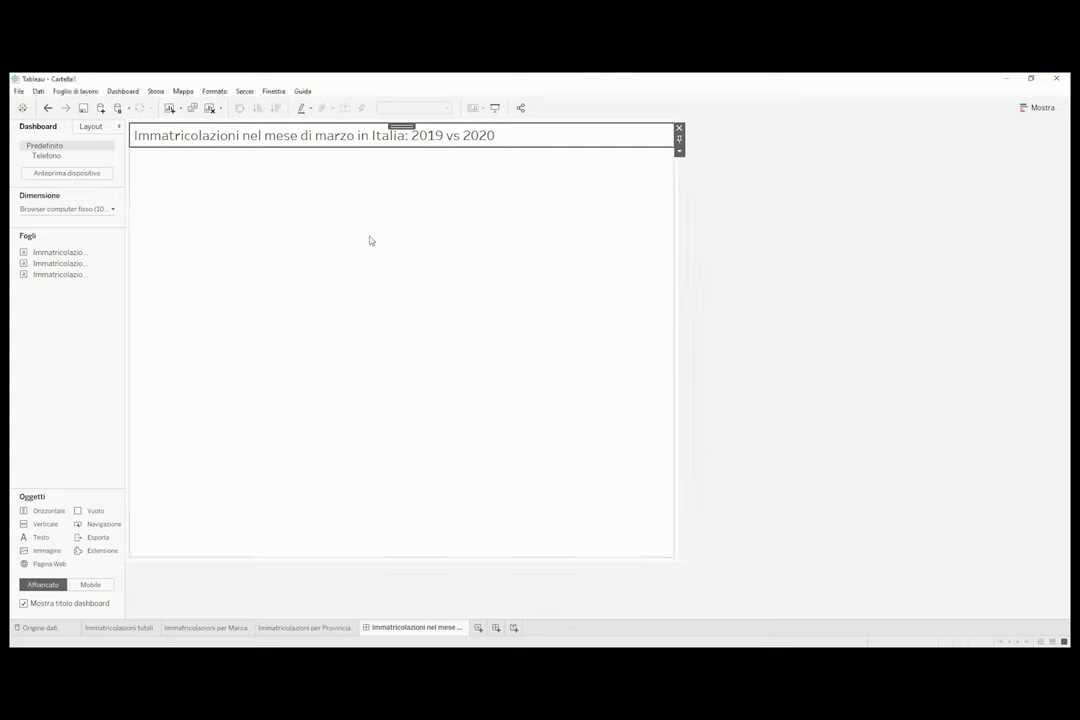
pyautogui.click(114, 209)
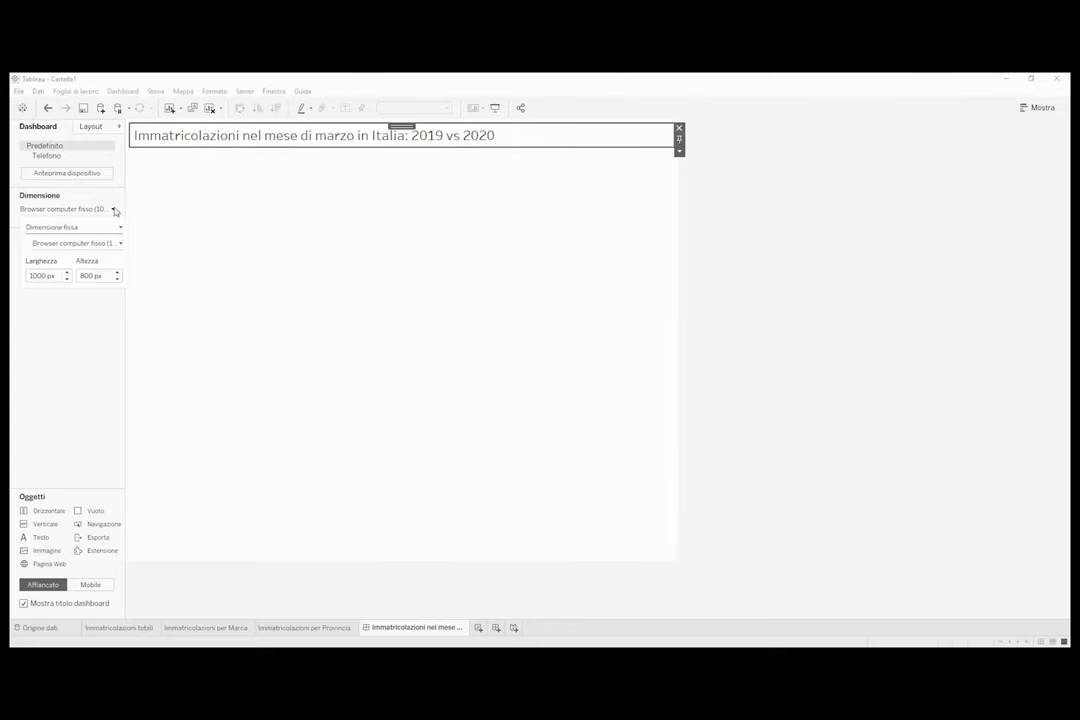
pyautogui.click(119, 229)
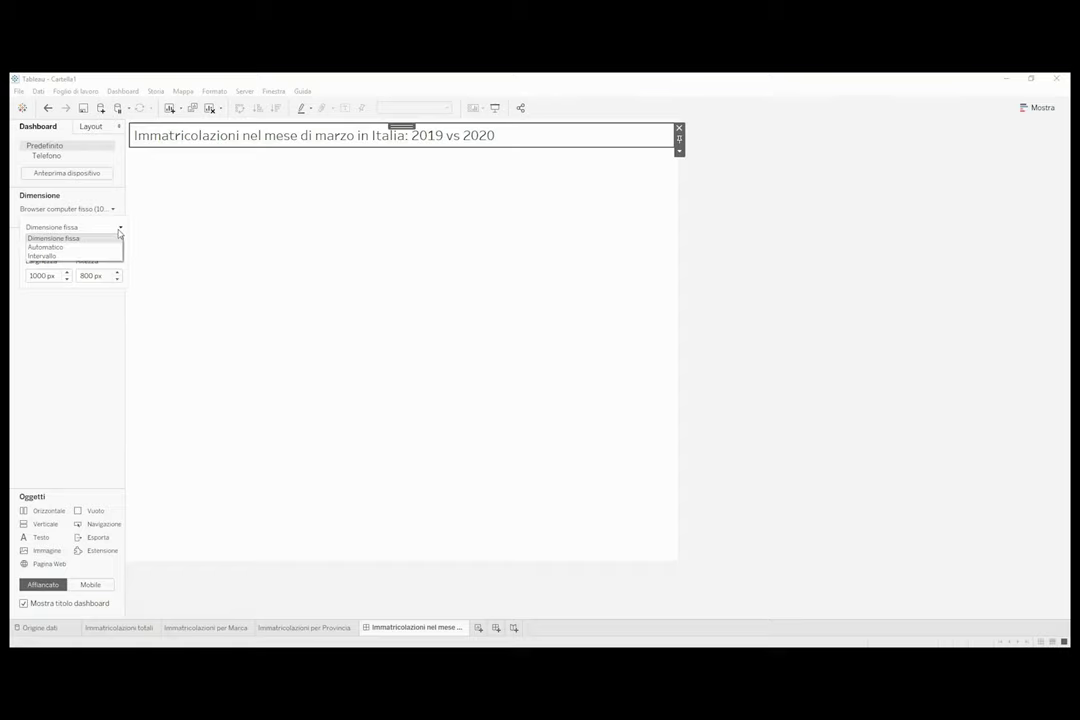